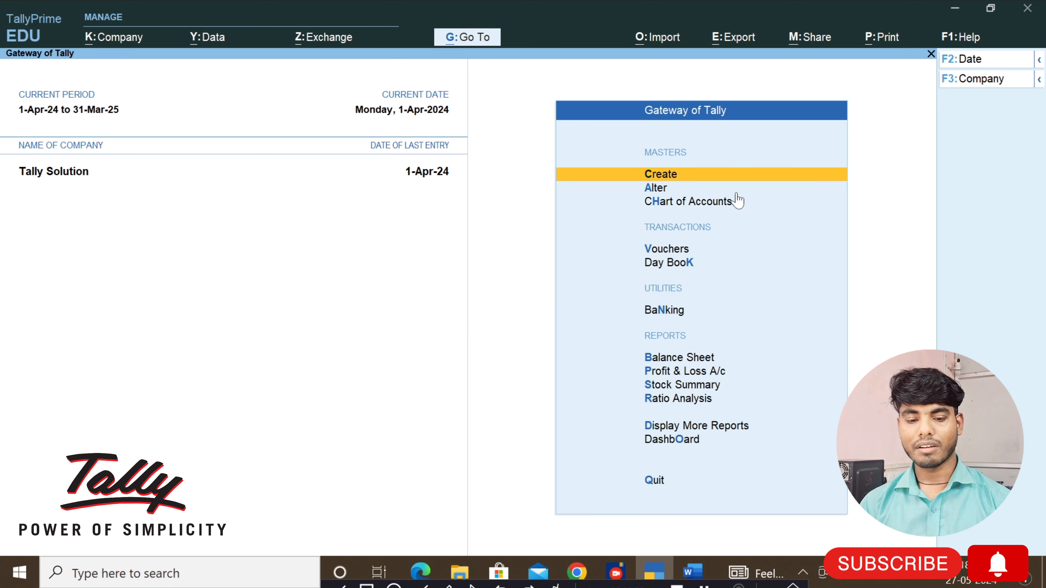
# - Start creating a new company and name it "Actual Bill and Quantily"
pyautogui.click(975, 81)
pyautogui.press('Up')
pyautogui.press('Up')
pyautogui.press('Up')
pyautogui.press('Up')
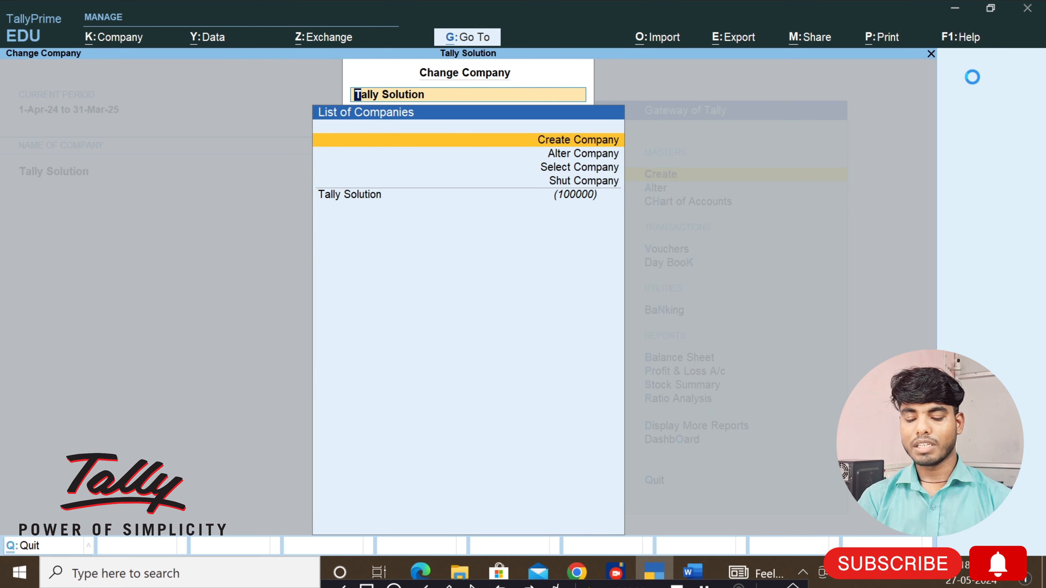
pyautogui.press('Return')
pyautogui.write('A')
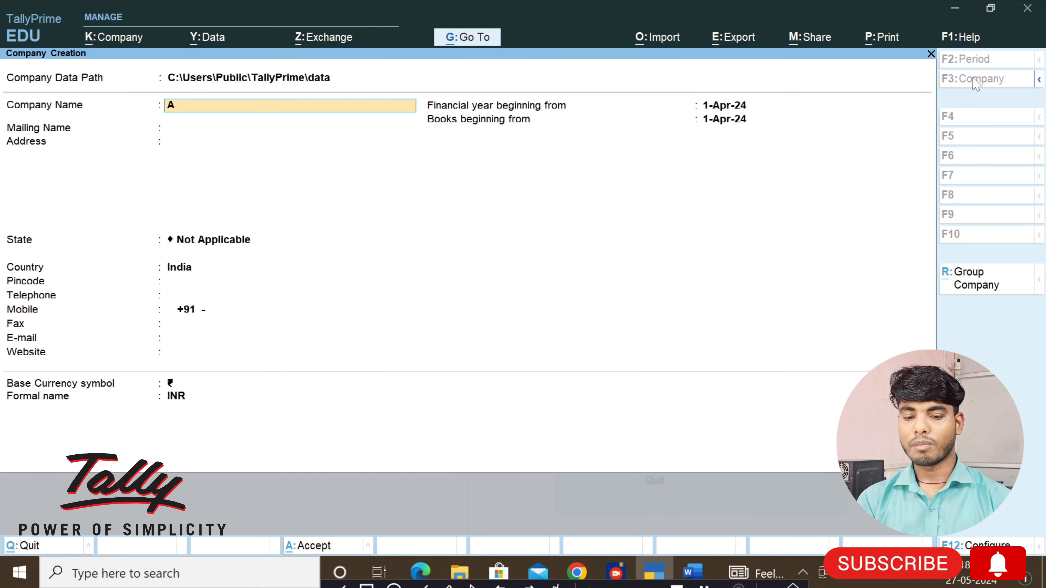
pyautogui.write('ctual')
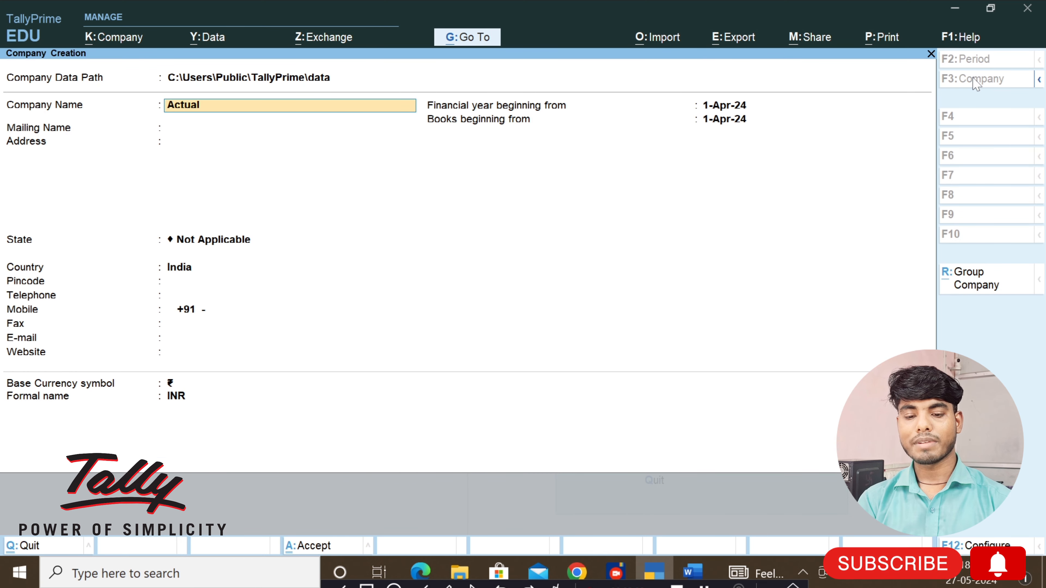
pyautogui.write(' Bill')
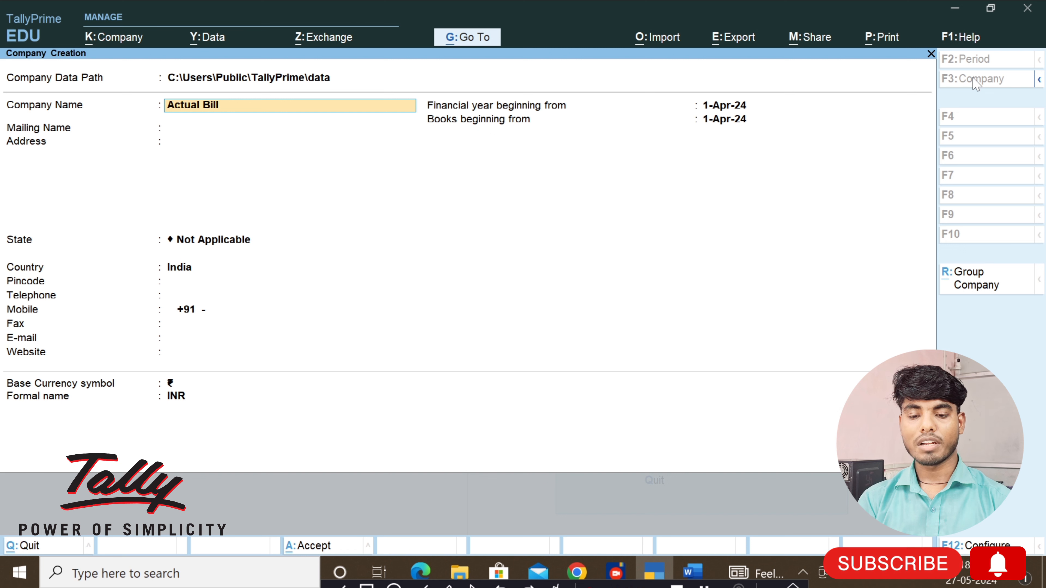
pyautogui.write(' and Qua')
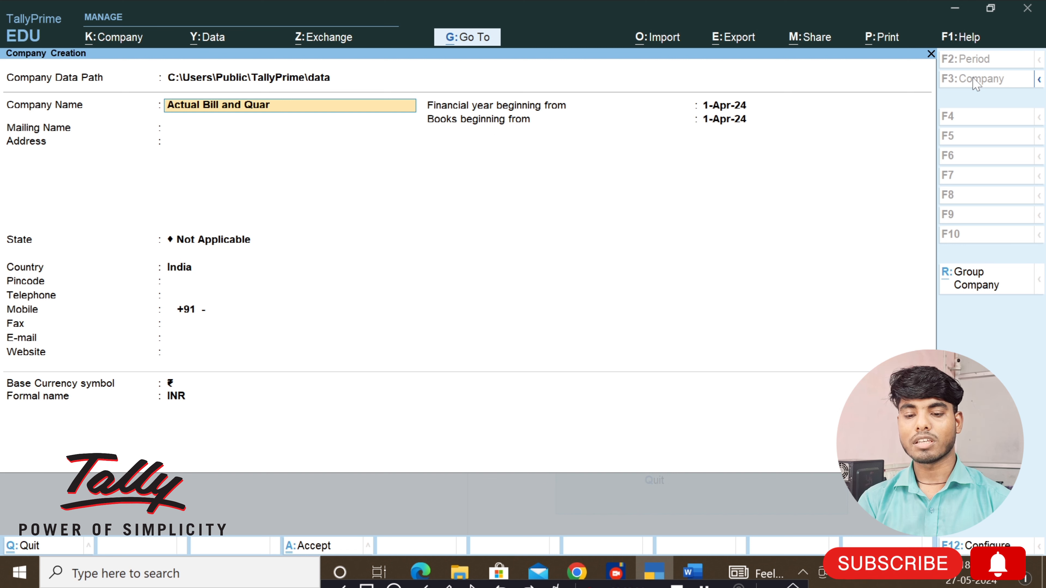
pyautogui.write('ntily')
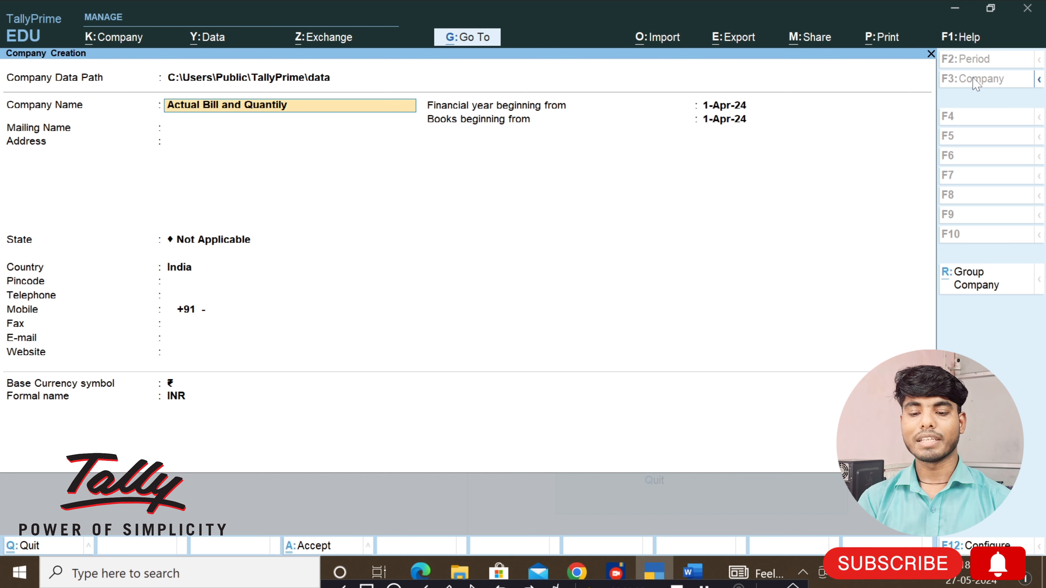
pyautogui.press('Return')
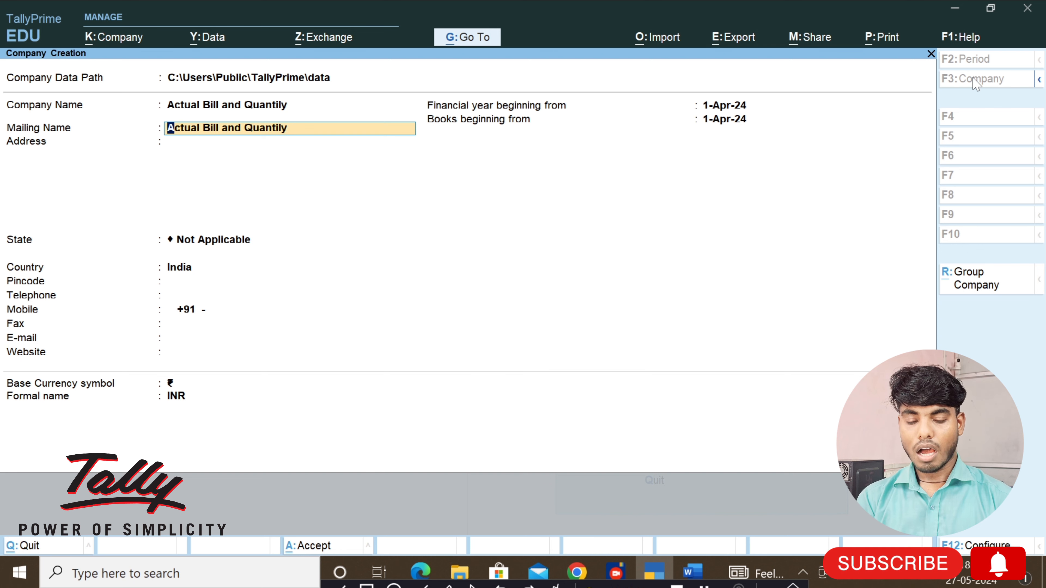
# - Keep the mailing name, fill in the company's address, set the state to Bihar, and save the company
pyautogui.press('Return')
pyautogui.write('Afrad')
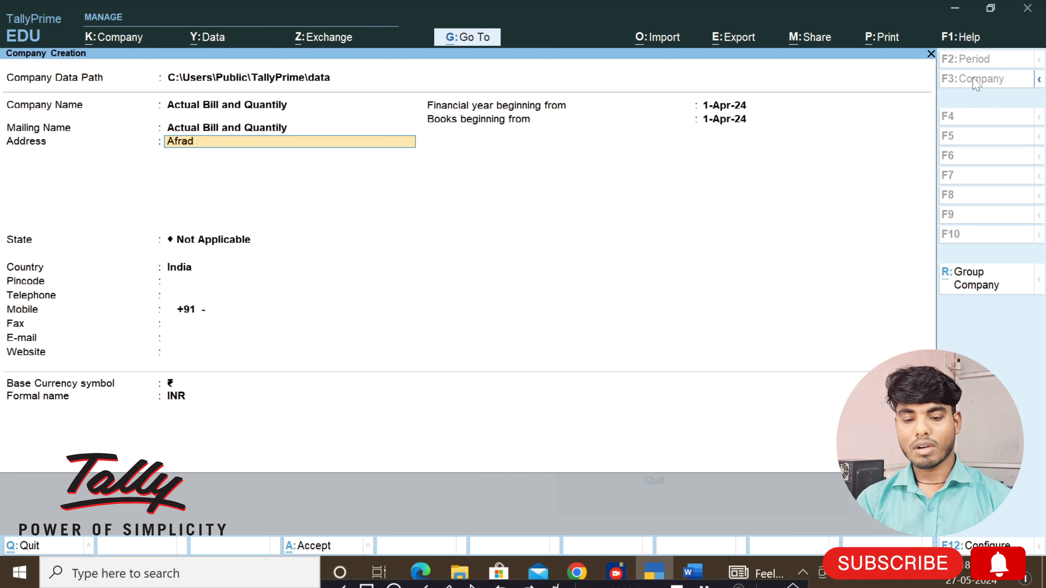
pyautogui.press('Return')
pyautogui.press('Return')
pyautogui.write('bi')
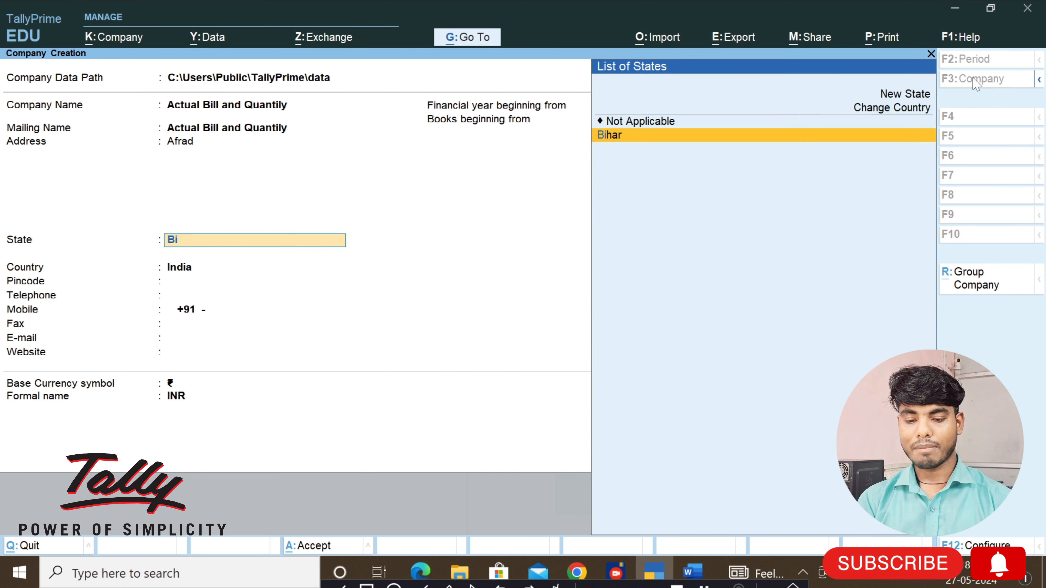
pyautogui.press('Return')
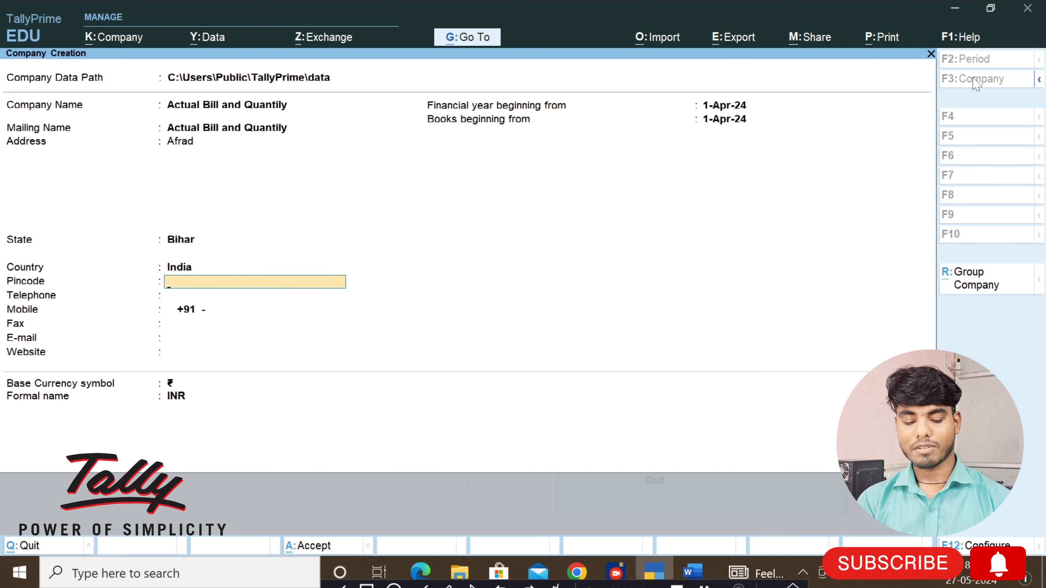
pyautogui.press('ctrl')
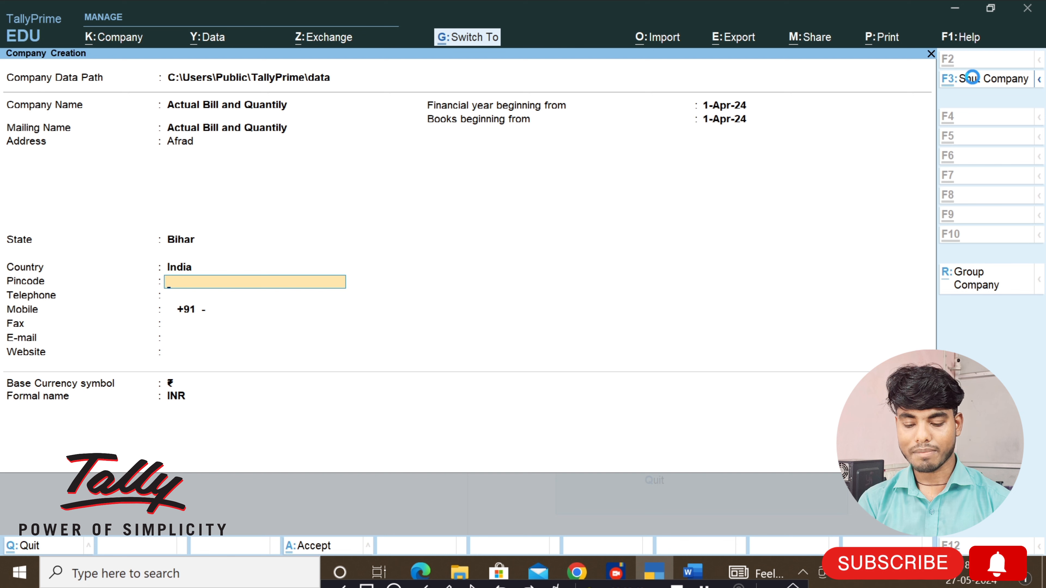
pyautogui.hotkey('ctrl', 'a')
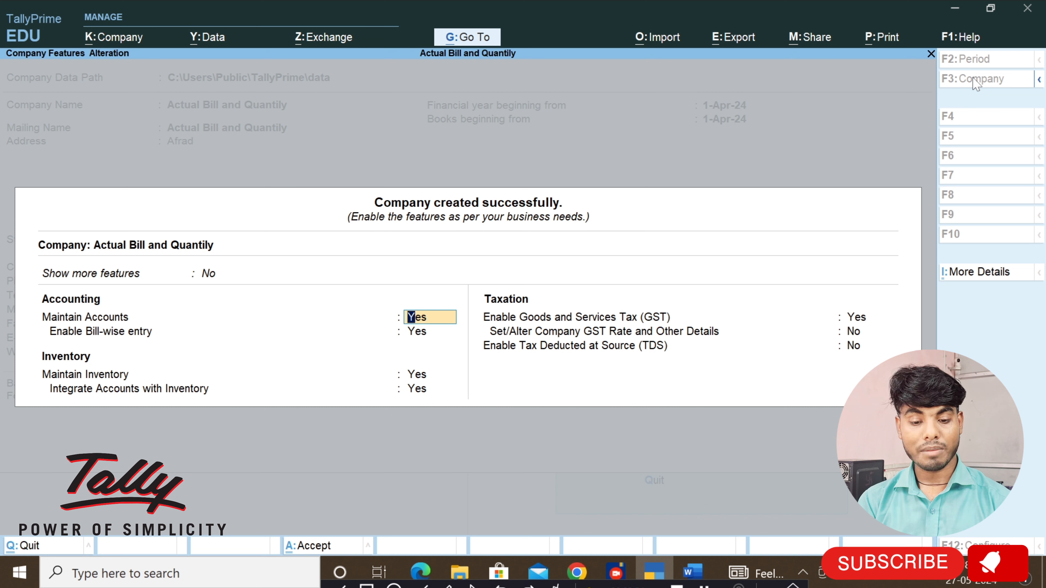
# - Set both Show more features and Show all features to Yes for the new company
pyautogui.press('Up')
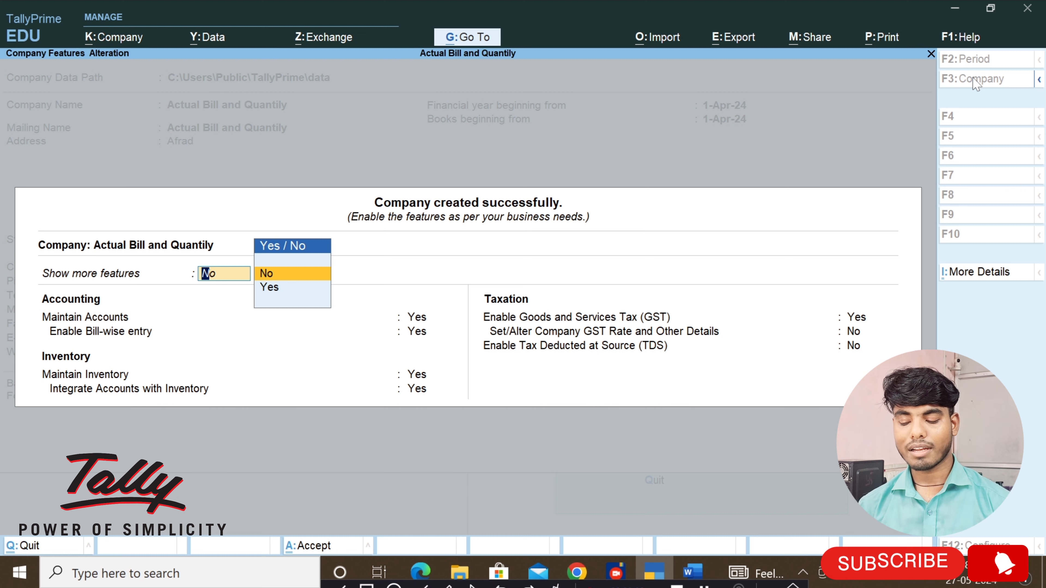
pyautogui.press('Down')
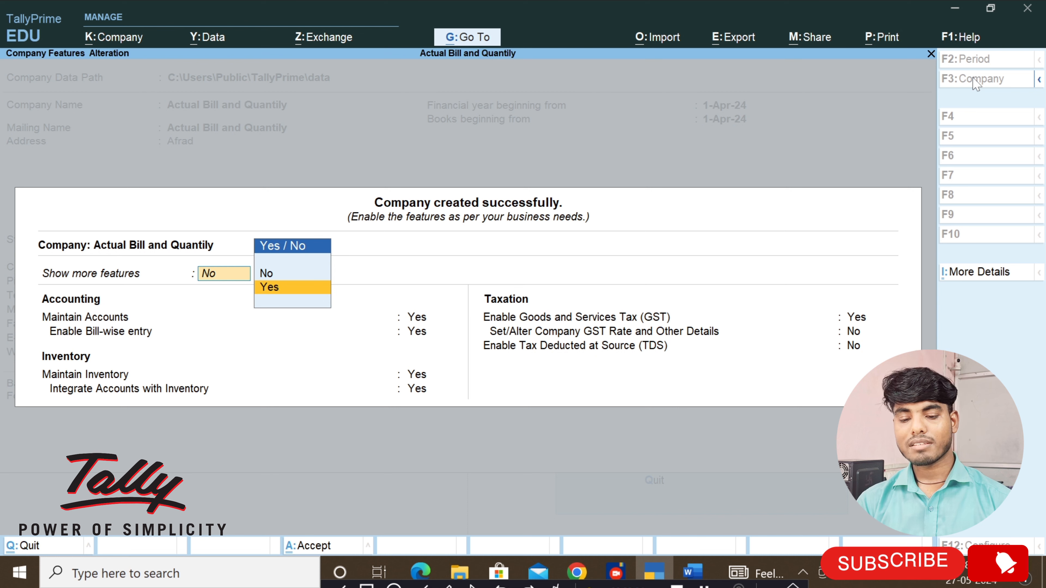
pyautogui.press('Return')
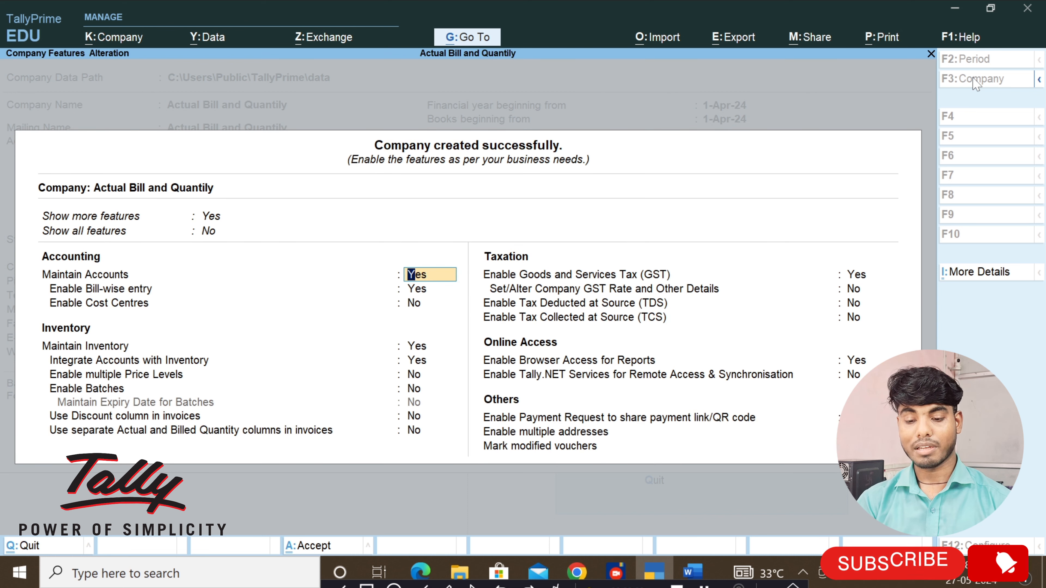
pyautogui.press('Up')
pyautogui.press('Down')
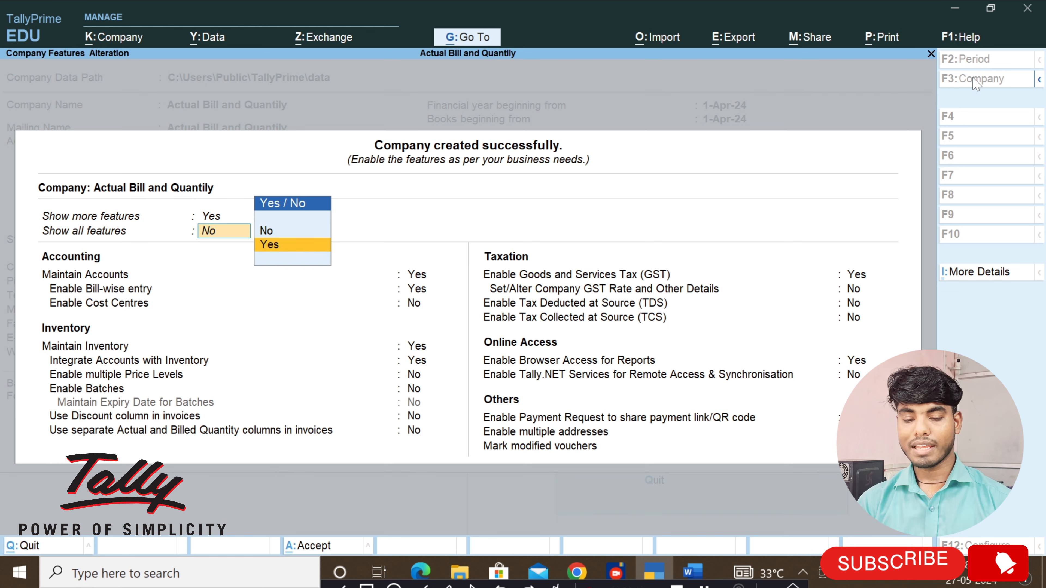
pyautogui.press('Return')
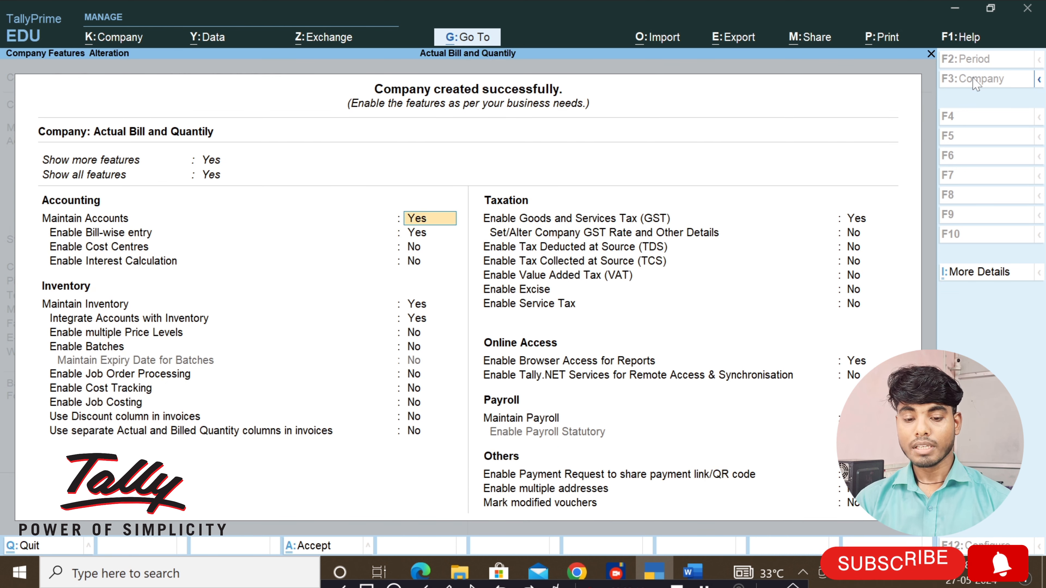
# - Enable separate Actual and Billed Quantity columns in invoices, keeping the preceding accounting and inventory settings
pyautogui.press('Return')
pyautogui.press('Return')
pyautogui.press('Return')
pyautogui.press('Return')
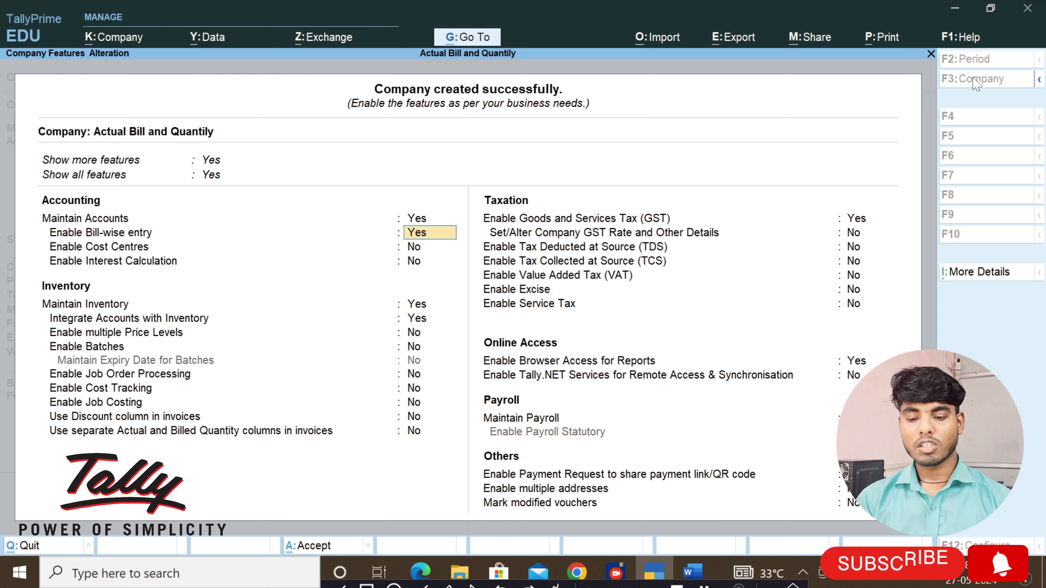
pyautogui.press('Return')
pyautogui.press('Return')
pyautogui.press('Return')
pyautogui.press('Return')
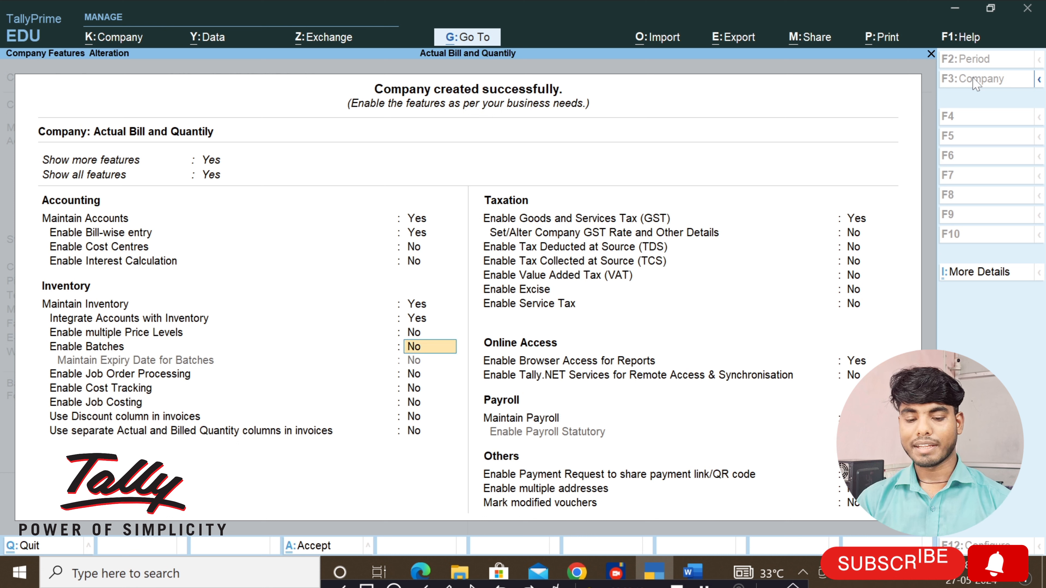
pyautogui.press('Return')
pyautogui.press('Return')
pyautogui.press('Return')
pyautogui.press('Return')
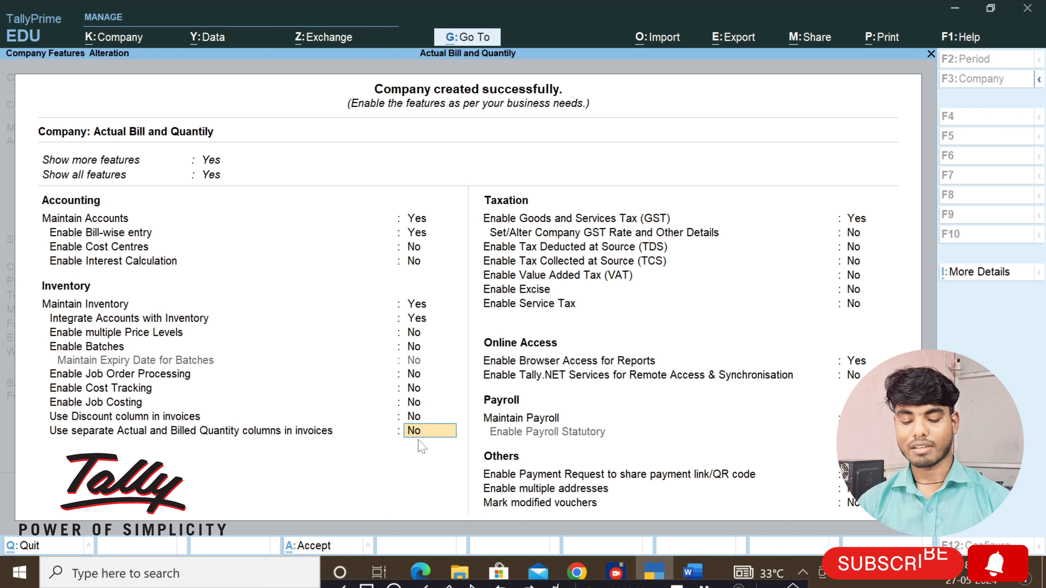
pyautogui.write('y')
pyautogui.press('Return')
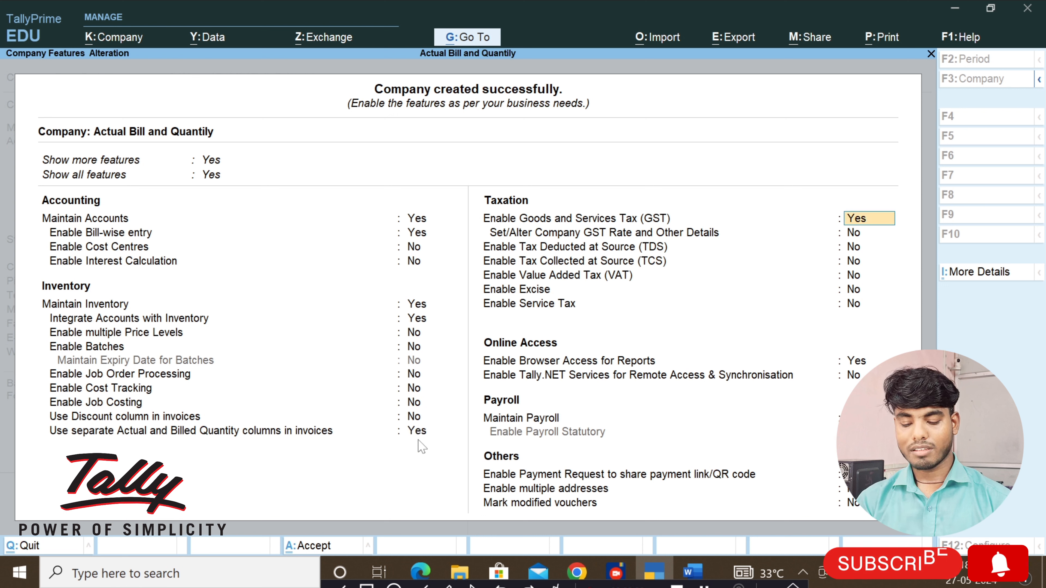
# - Disable Goods and Services Tax (GST) for the company and save the company features
pyautogui.write('no')
pyautogui.press('Return')
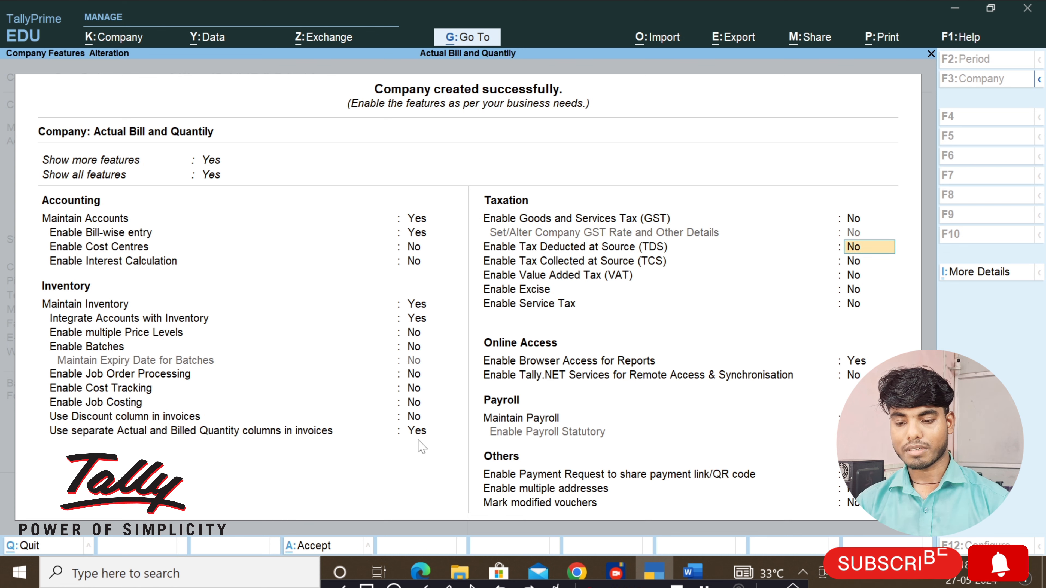
pyautogui.hotkey('ctrl', 'a')
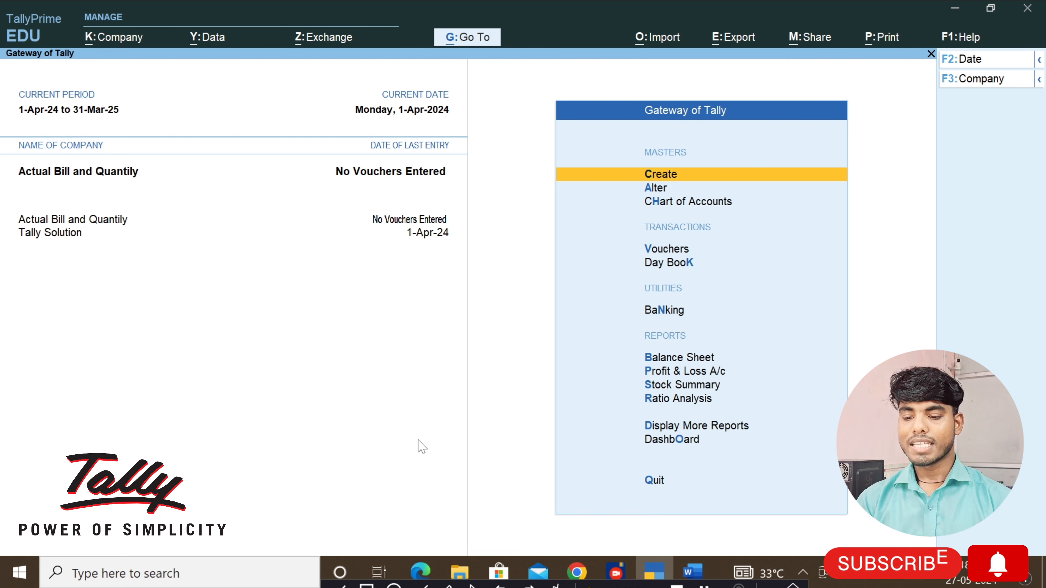
# - Create a ledger named Purchase under Purchase Accounts, with Type of Ledger left as Not Applicable
pyautogui.press('Return')
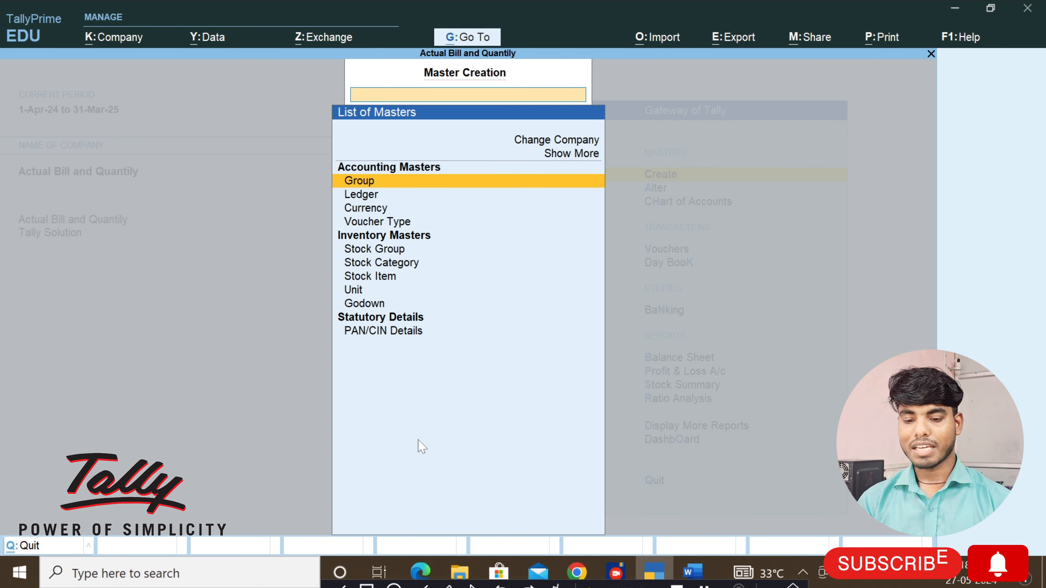
pyautogui.press('Down')
pyautogui.press('Return')
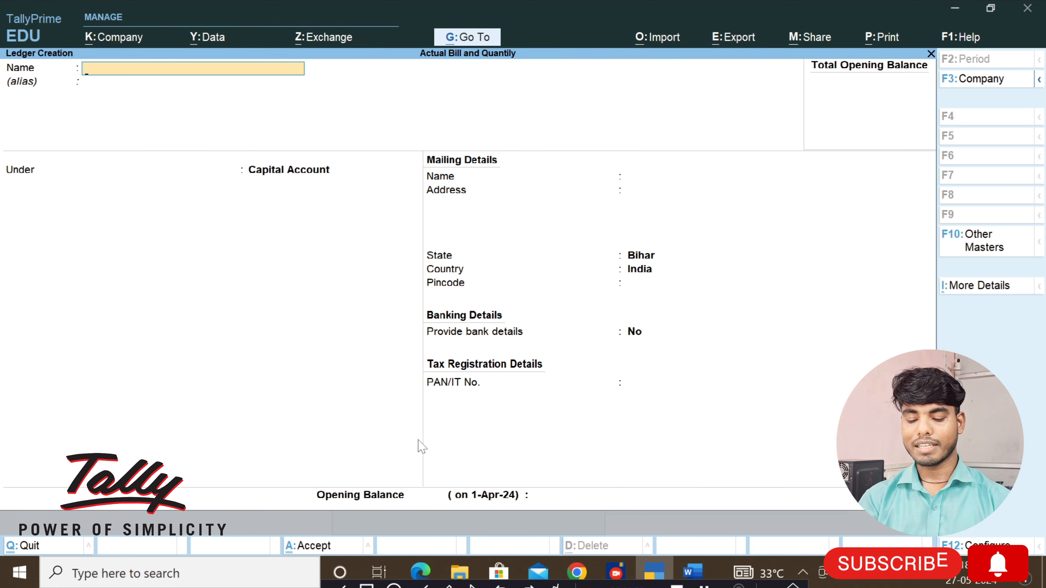
pyautogui.write('Pu')
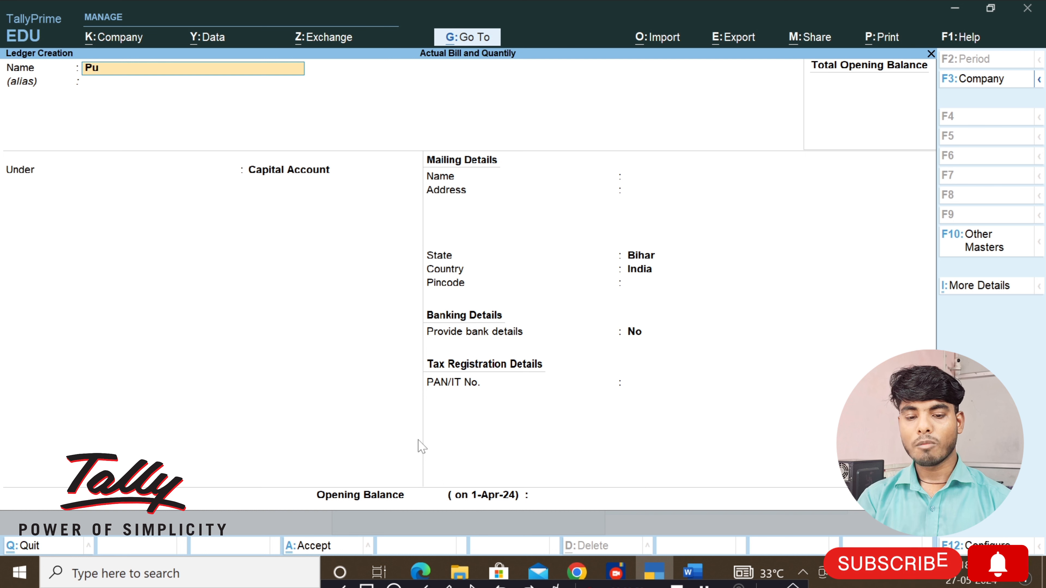
pyautogui.write('rchas')
pyautogui.press('BackSpace')
pyautogui.press('BackSpace')
pyautogui.press('BackSpace')
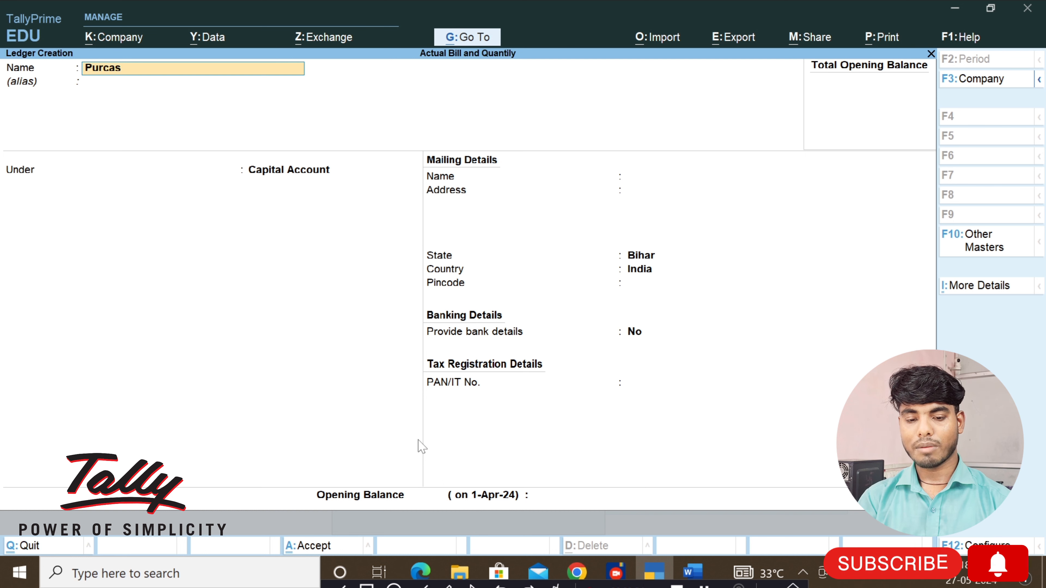
pyautogui.write('hase')
pyautogui.press('Return')
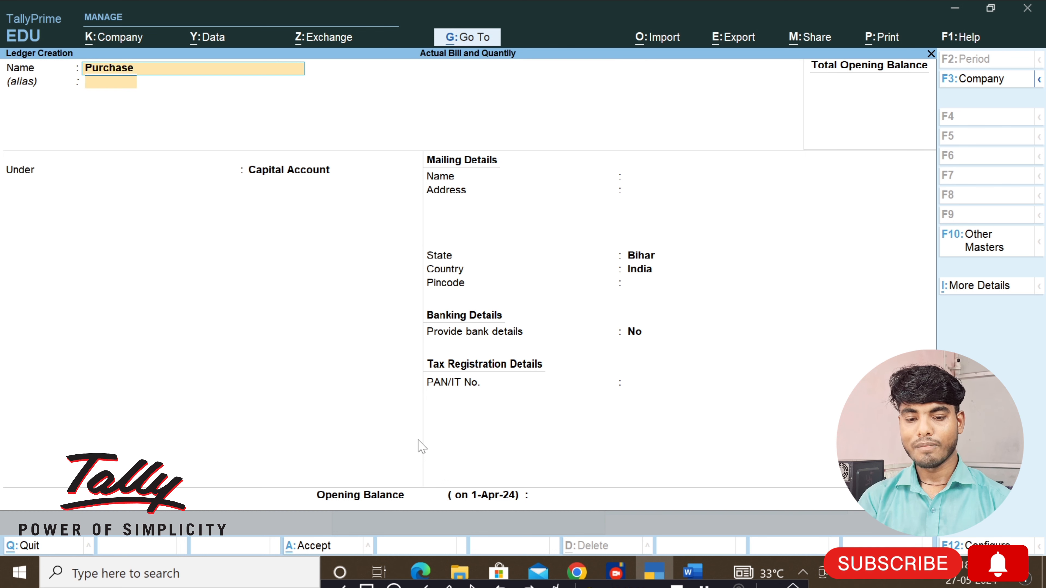
pyautogui.press('Return')
pyautogui.write('Pu')
pyautogui.press('Return')
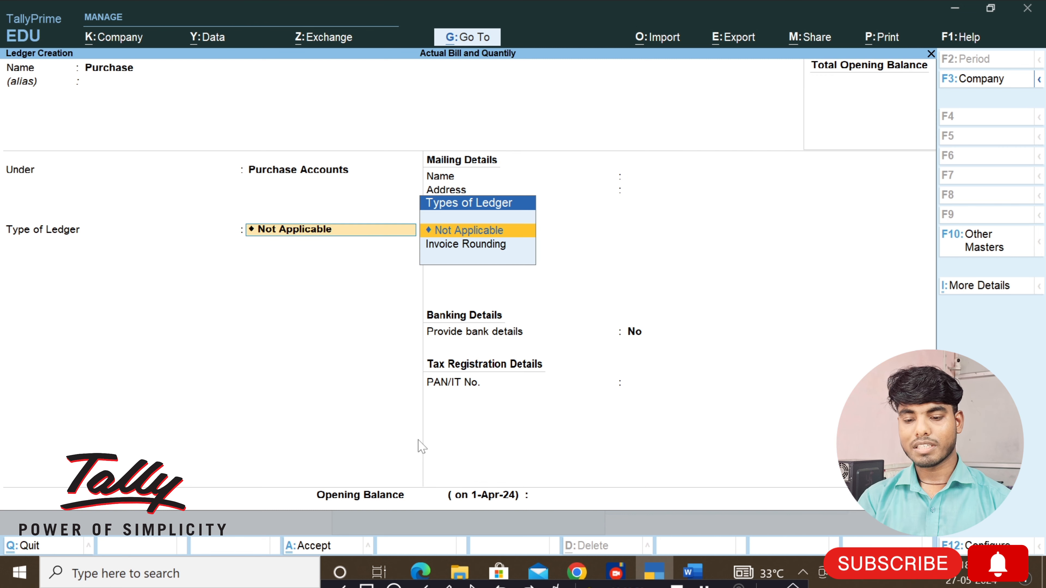
pyautogui.hotkey('ctrl', 'a')
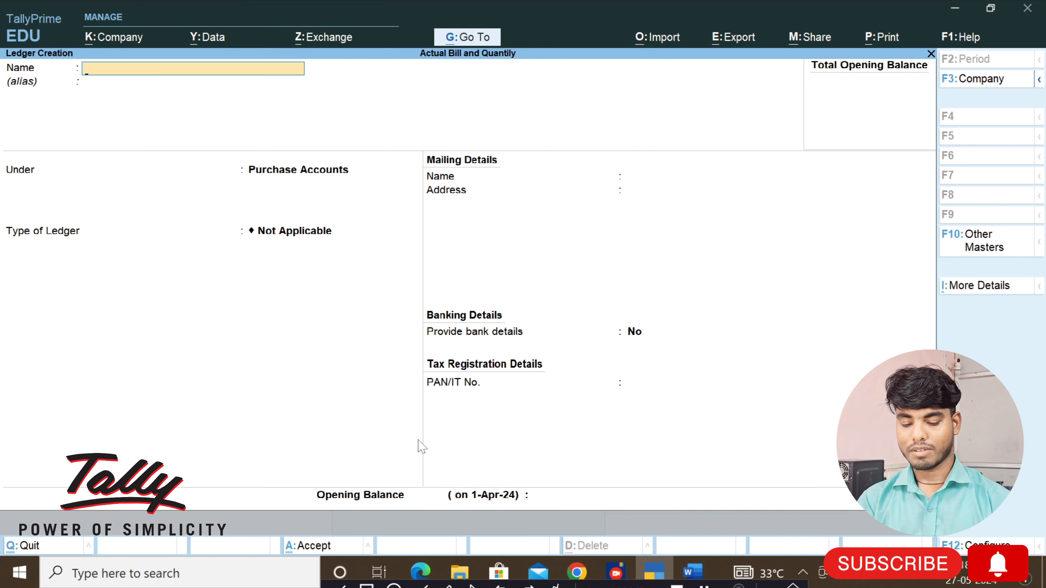
# - Create a ledger named Sale under Sales Accounts, with Type of Ledger left as Not Applicable
pyautogui.write('Sale')
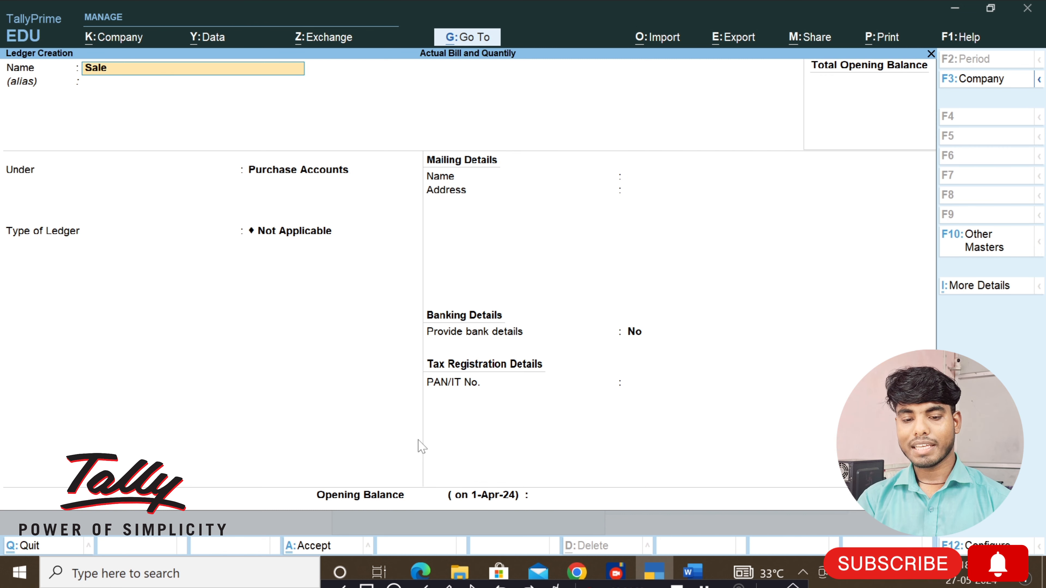
pyautogui.press('Return')
pyautogui.press('Return')
pyautogui.write('Sal')
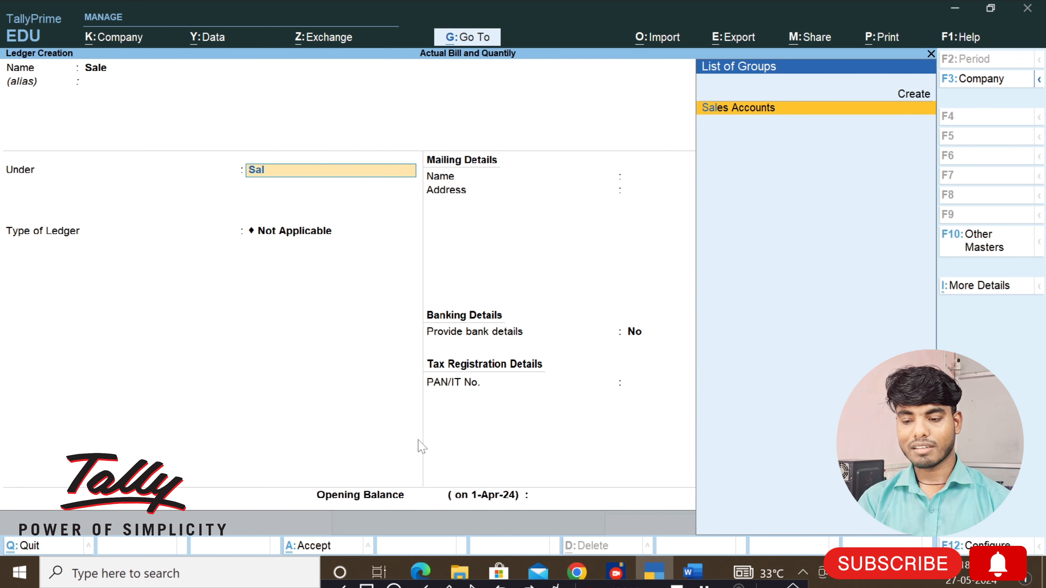
pyautogui.press('Return')
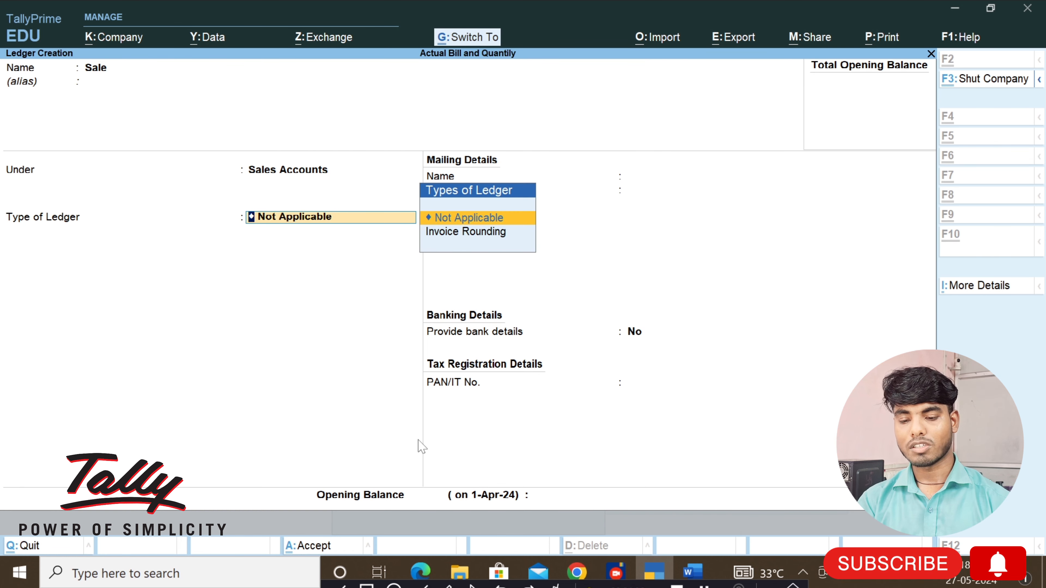
pyautogui.hotkey('ctrl', 'a')
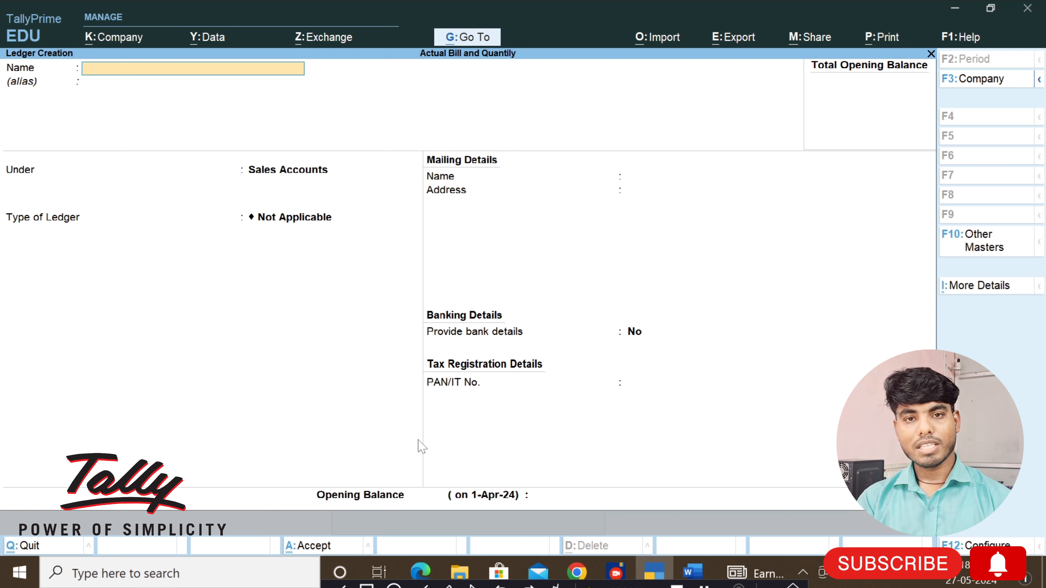
# - Create a ledger named Local Supplier under Sundry Creditors, keeping the default bill-by-bill and mailing settings
pyautogui.write('Local')
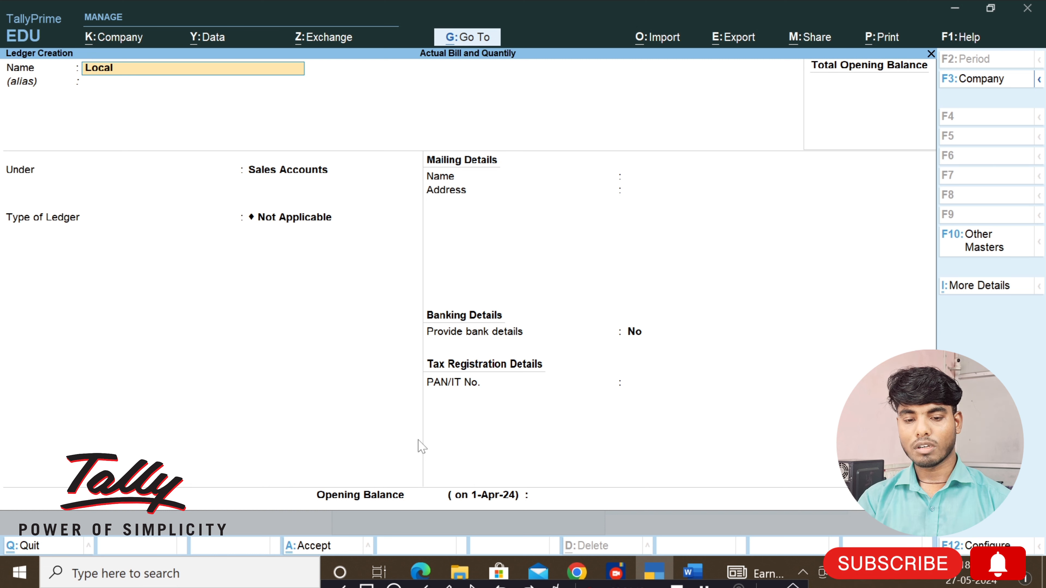
pyautogui.write(' Supplier')
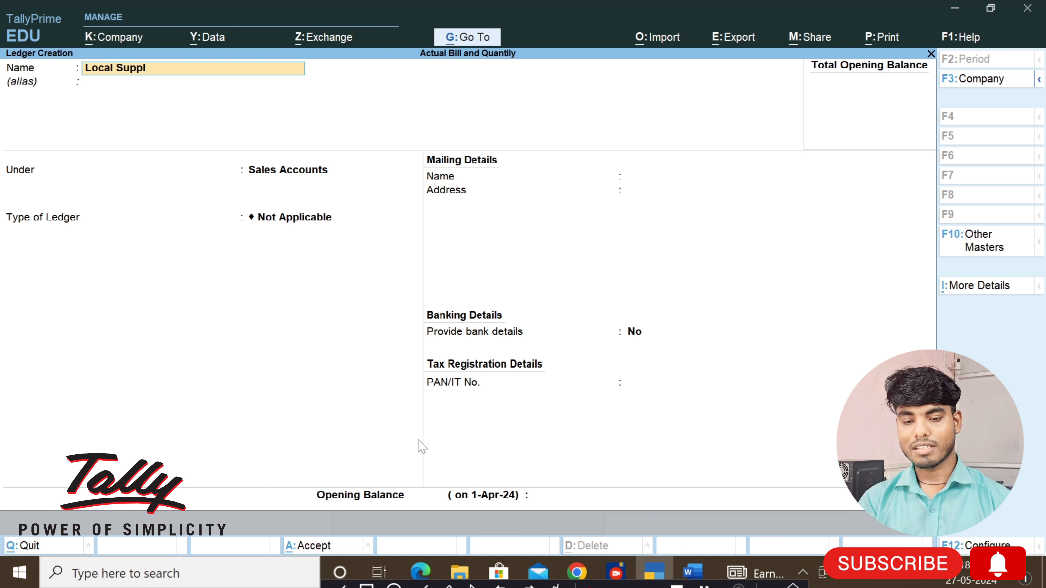
pyautogui.press('Return')
pyautogui.press('Return')
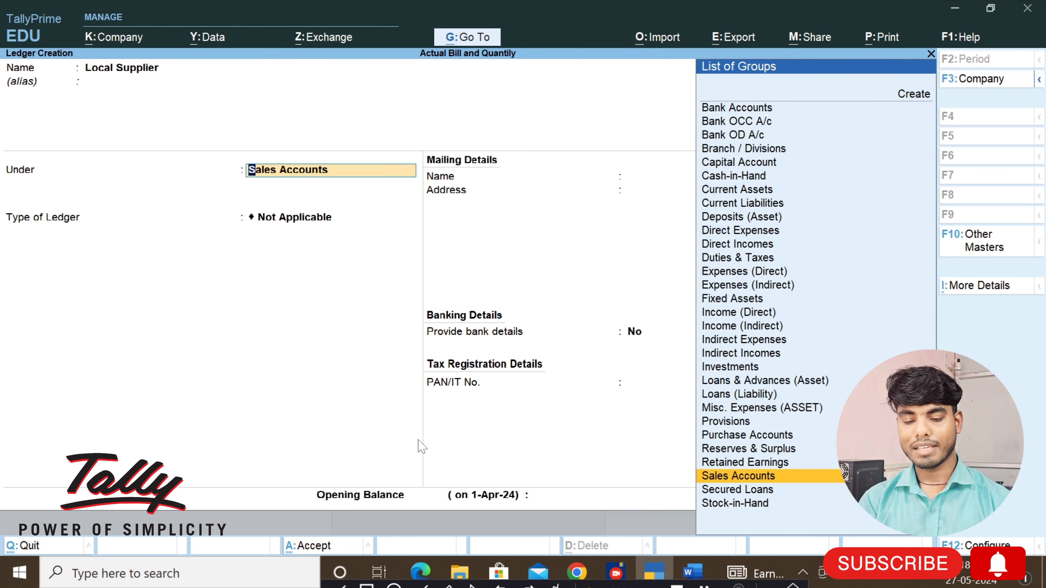
pyautogui.write('Su')
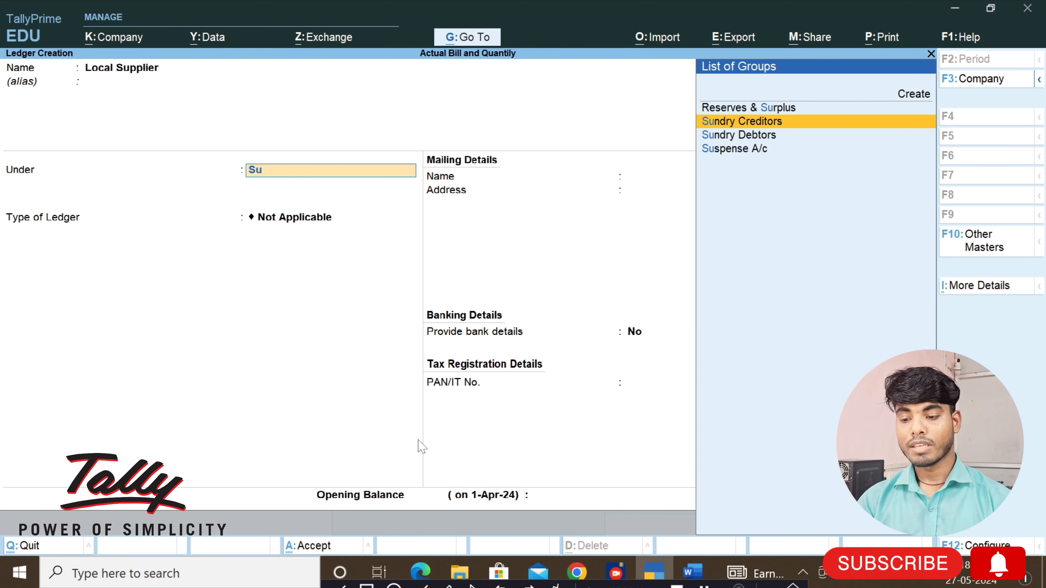
pyautogui.press('Return')
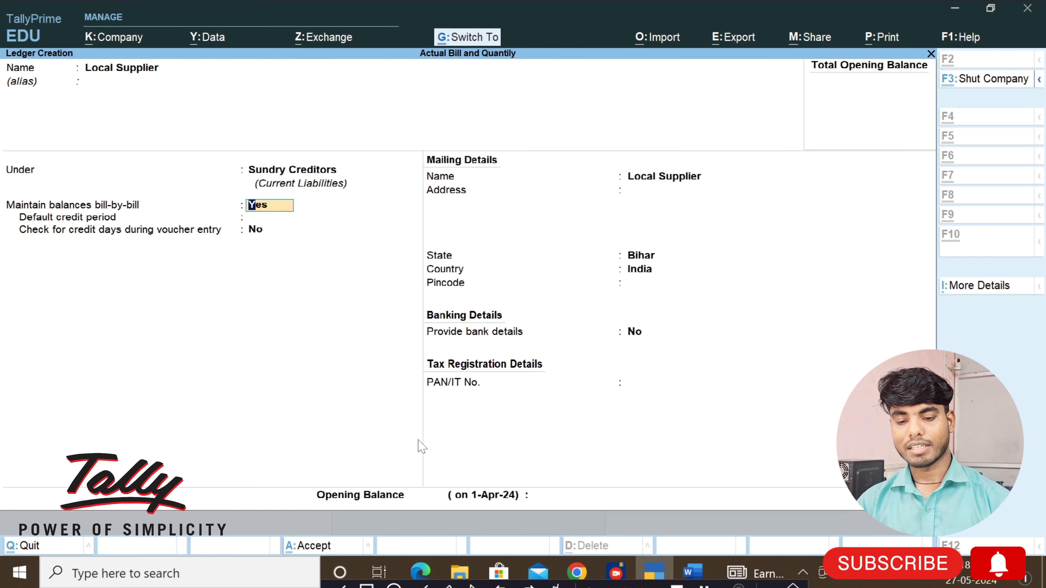
pyautogui.hotkey('ctrl', 'a')
# - Name the new ledger Local Customer and place it under Sundry Debtors
pyautogui.write('Lo')
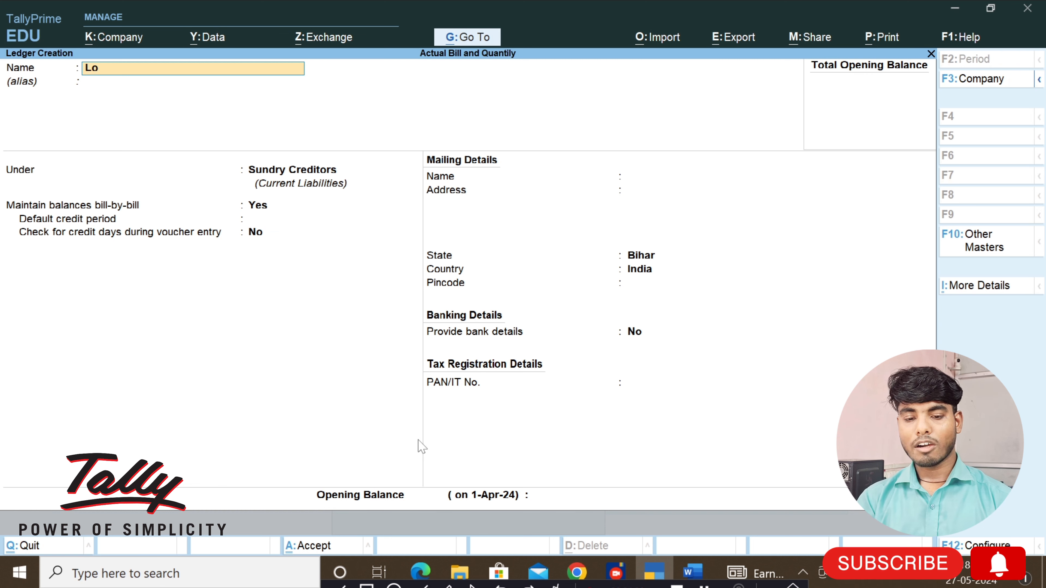
pyautogui.write('cal Custorme')
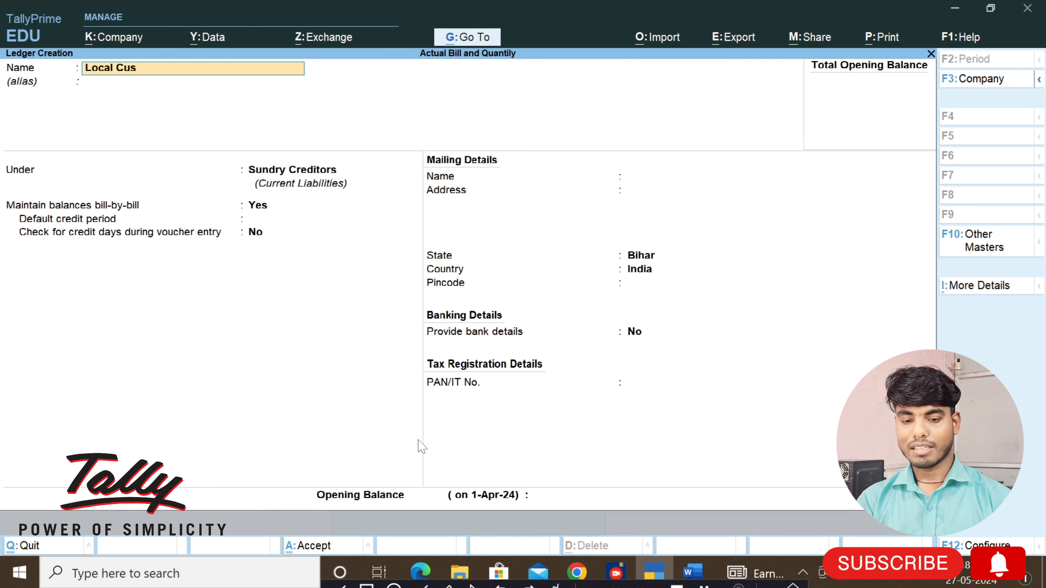
pyautogui.press('BackSpace')
pyautogui.press('BackSpace')
pyautogui.press('BackSpace')
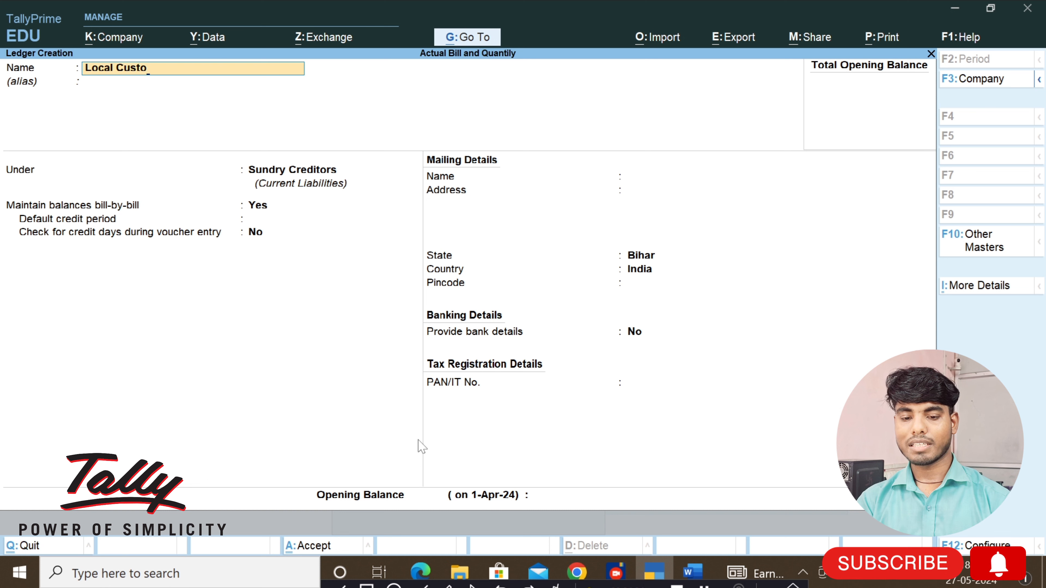
pyautogui.write('mer')
pyautogui.press('Return')
pyautogui.press('Return')
pyautogui.write('Su')
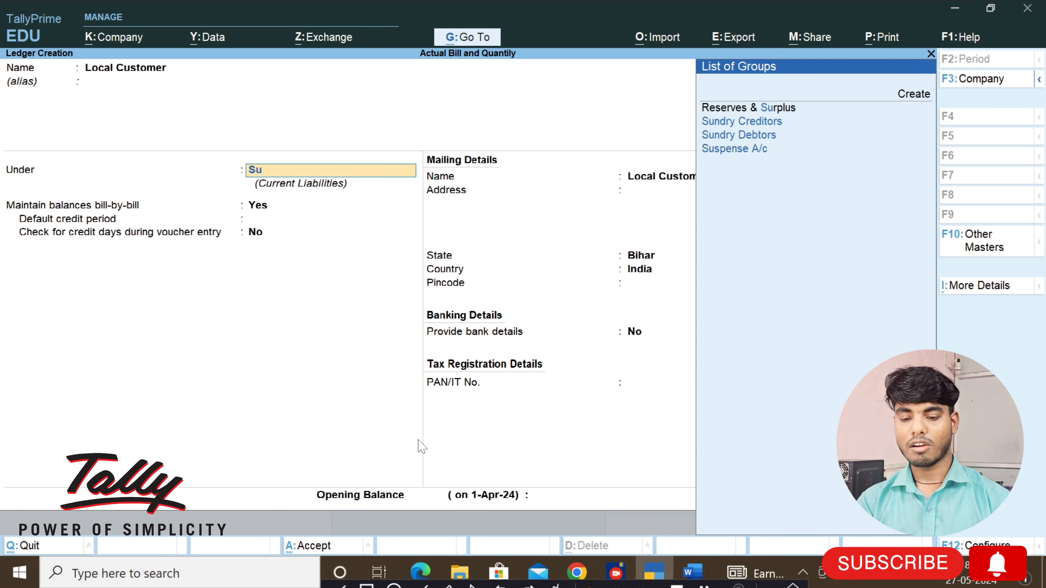
pyautogui.press('Down')
pyautogui.press('Down')
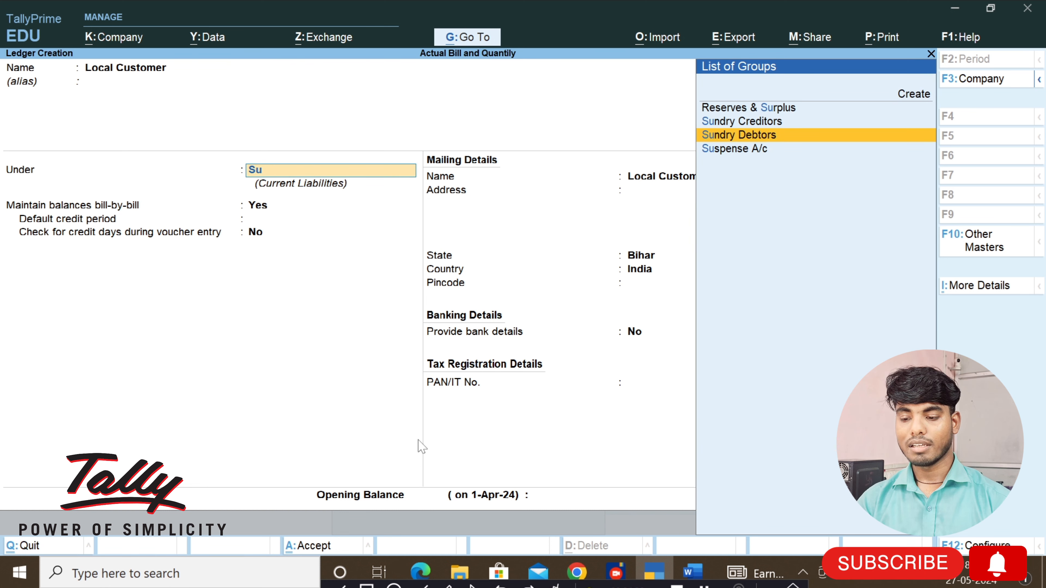
pyautogui.press('Return')
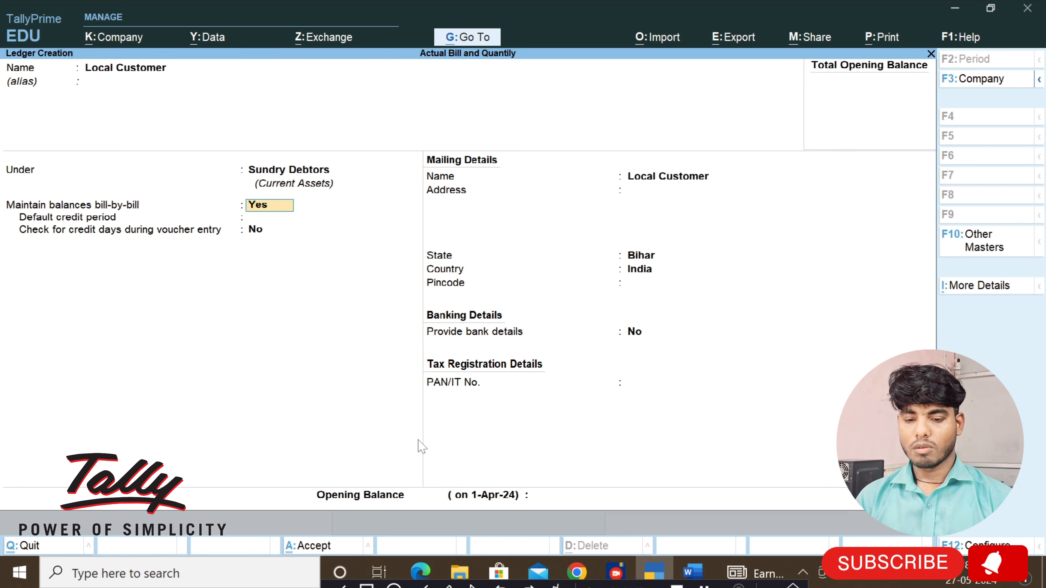
# - Keep bill-by-bill balances at Yes and the state as Bihar, save the Local Customer ledger, and leave ledger creation
pyautogui.press('Return')
pyautogui.press('Return')
pyautogui.press('Return')
pyautogui.press('Return')
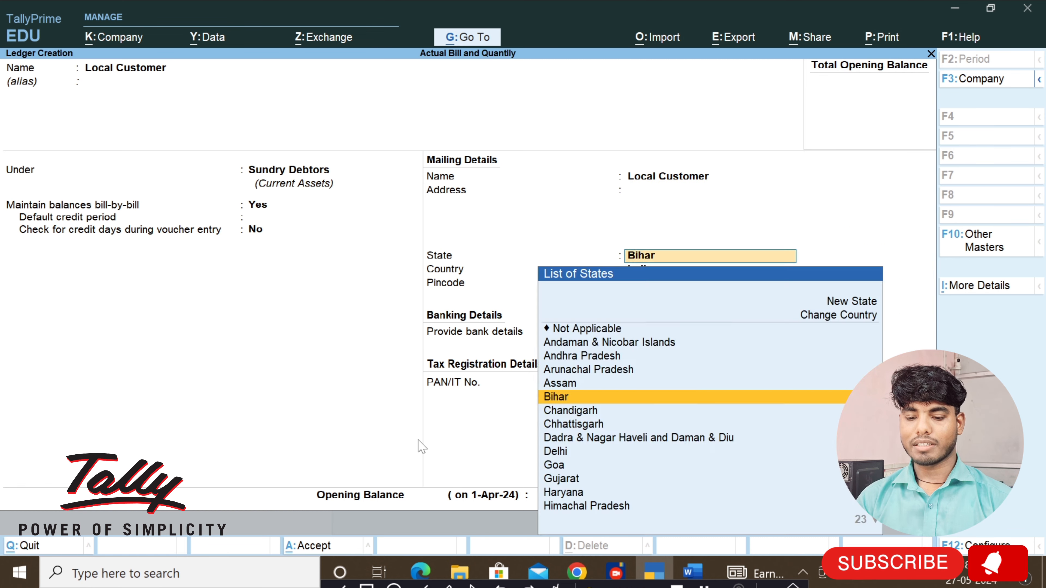
pyautogui.press('Return')
pyautogui.hotkey('ctrl', 'a')
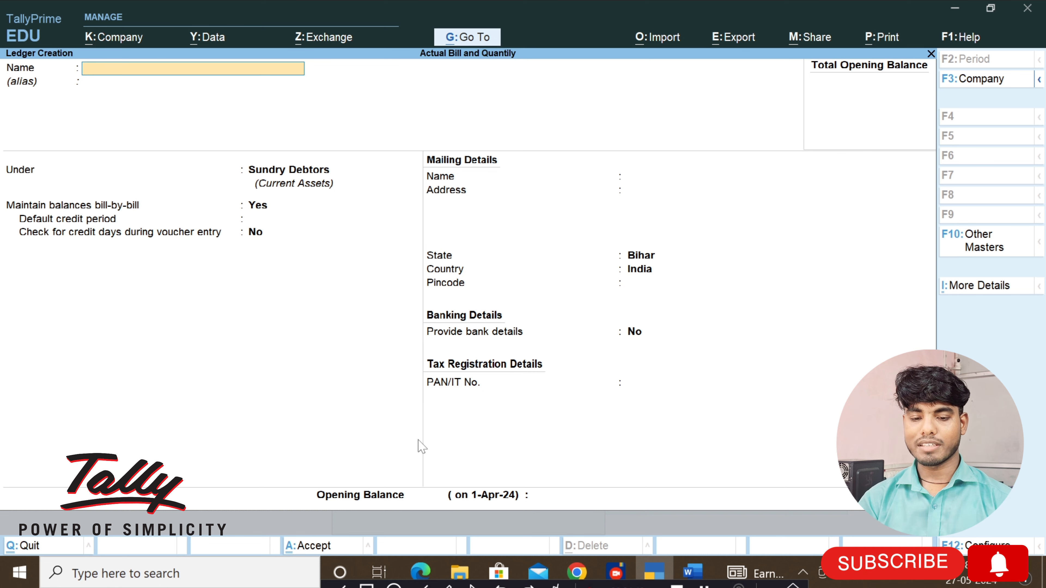
pyautogui.press('Escape')
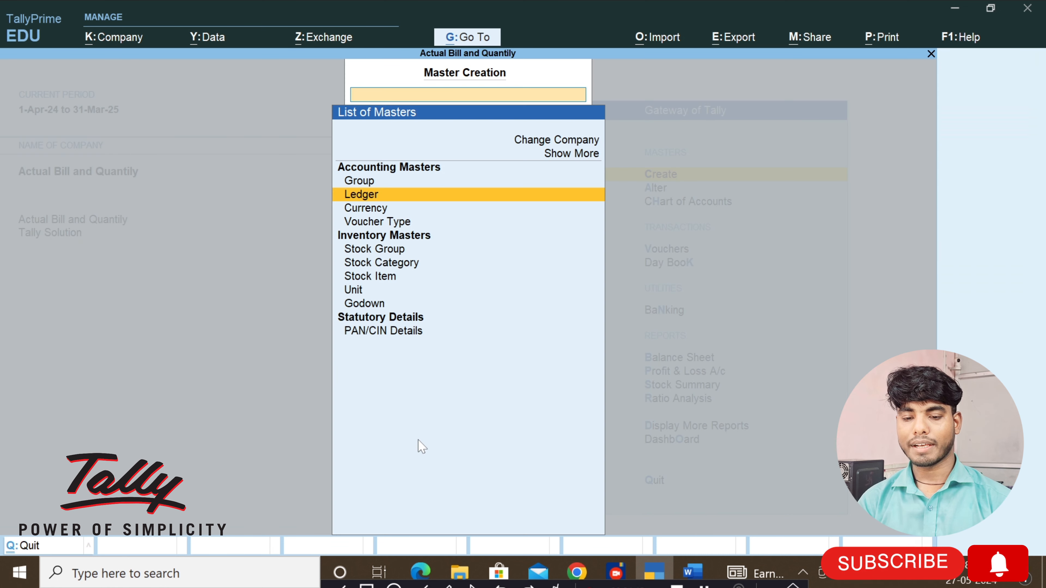
# - Start creating a stock item named Sprite without an alias
pyautogui.press('Down')
pyautogui.press('Down')
pyautogui.press('Down')
pyautogui.press('Down')
pyautogui.press('Down')
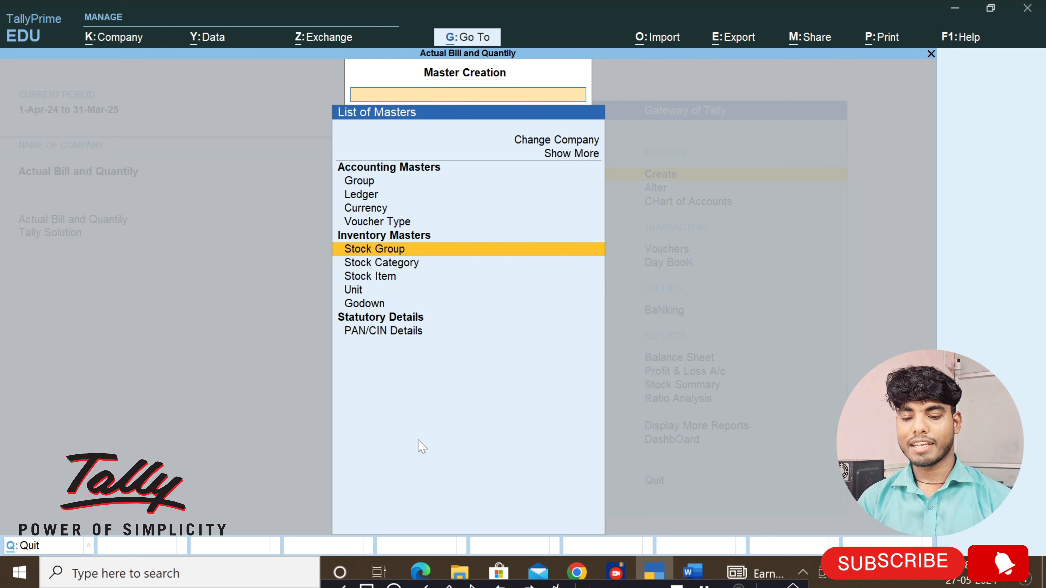
pyautogui.press('Return')
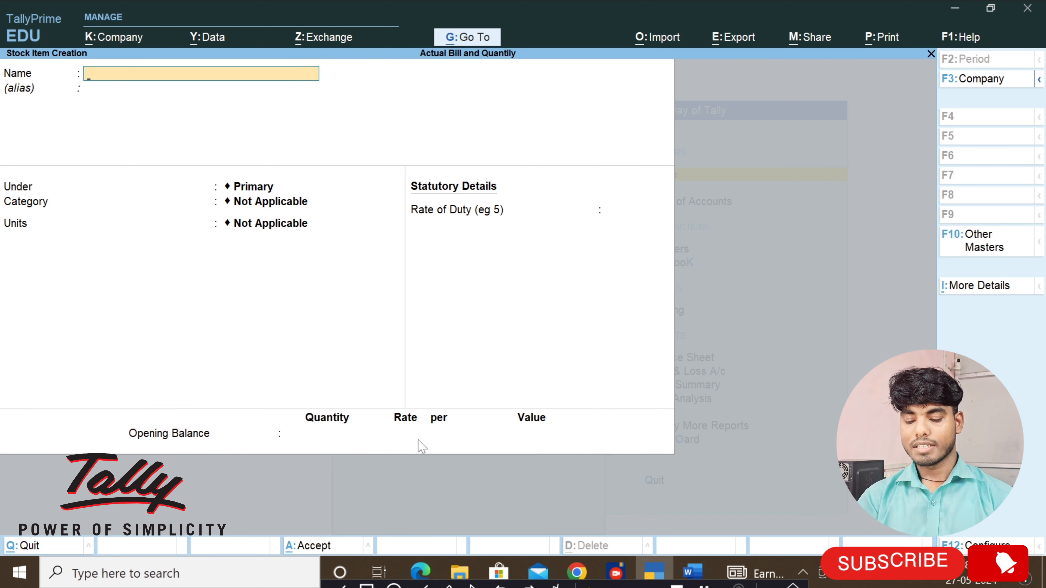
pyautogui.write('Sp')
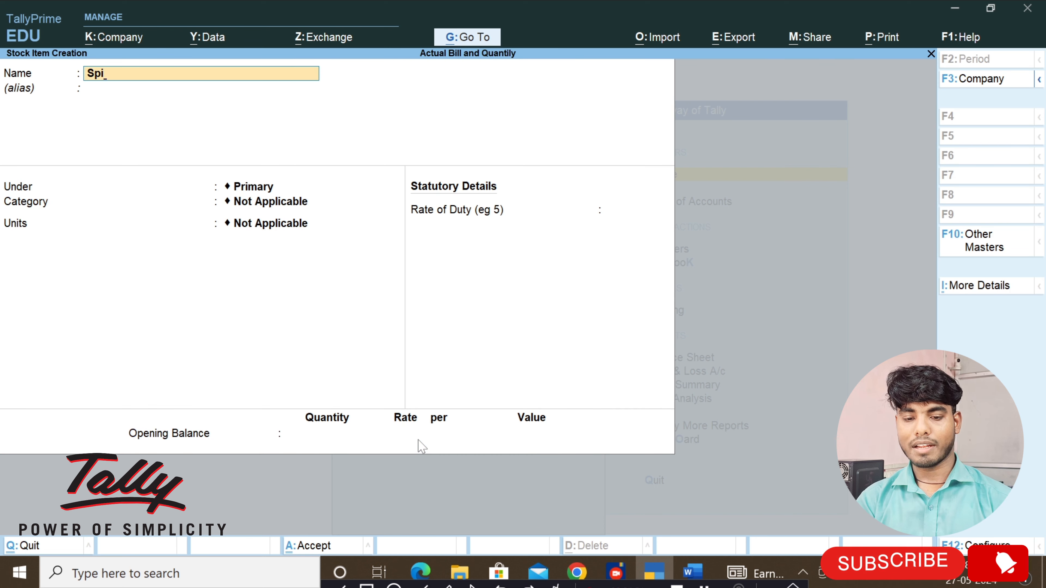
pyautogui.write('rite')
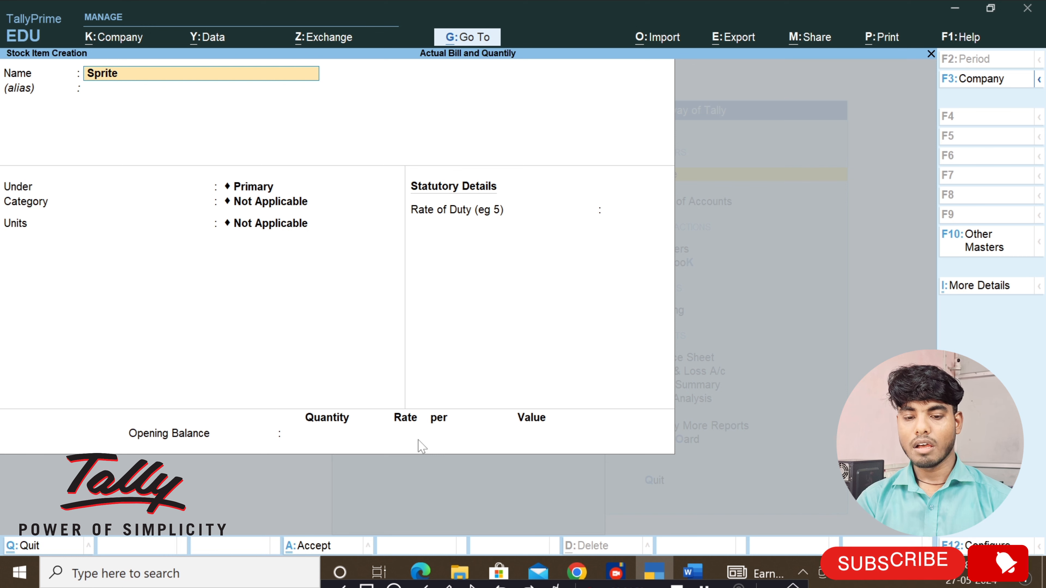
pyautogui.press('Return')
pyautogui.press('Return')
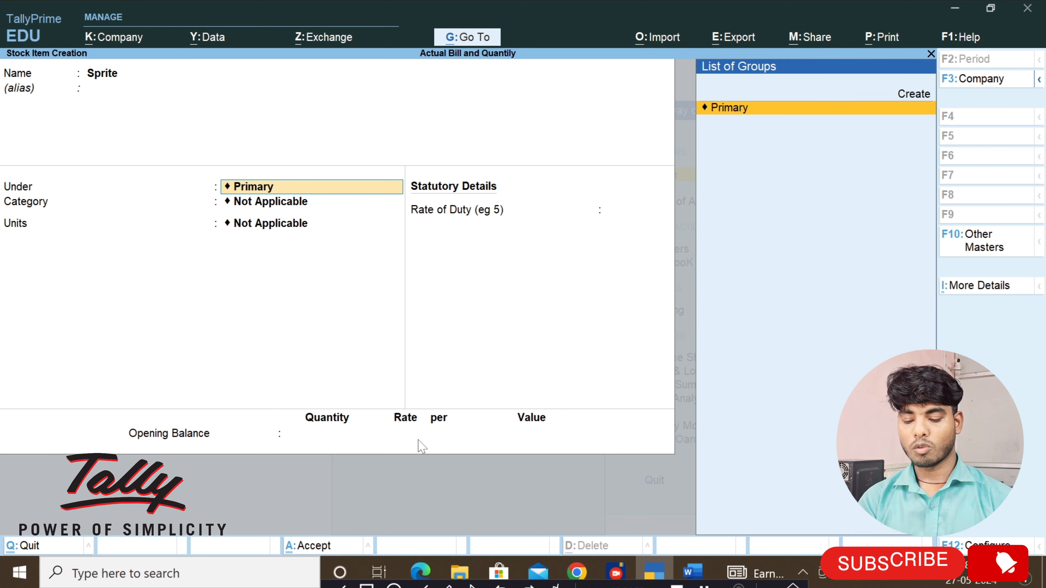
# - Create a stock group named Colddrink under Primary for the Sprite item, leaving the adding of item quantities at No
pyautogui.press('Up')
pyautogui.press('Return')
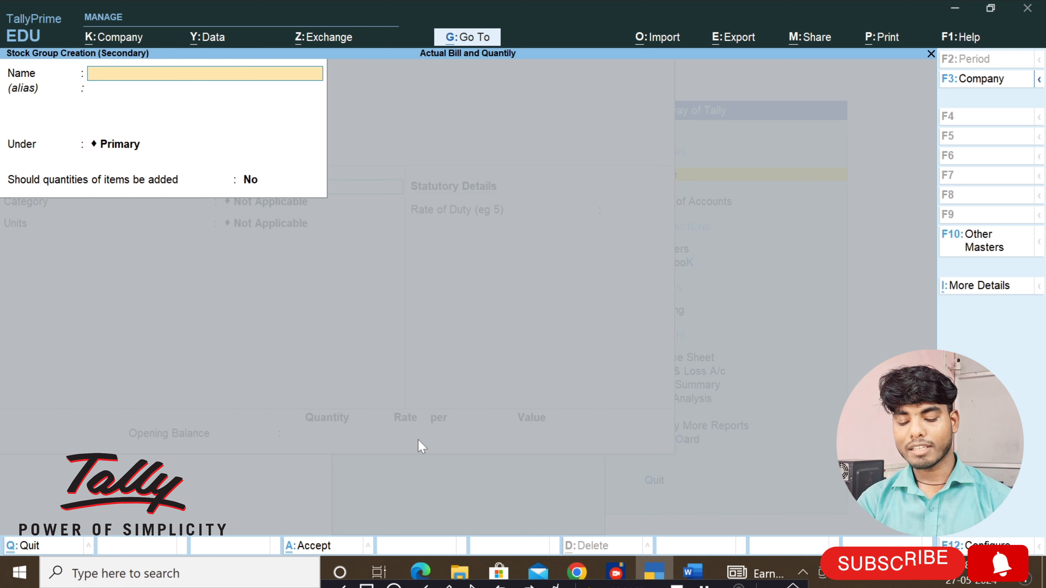
pyautogui.write('Cold')
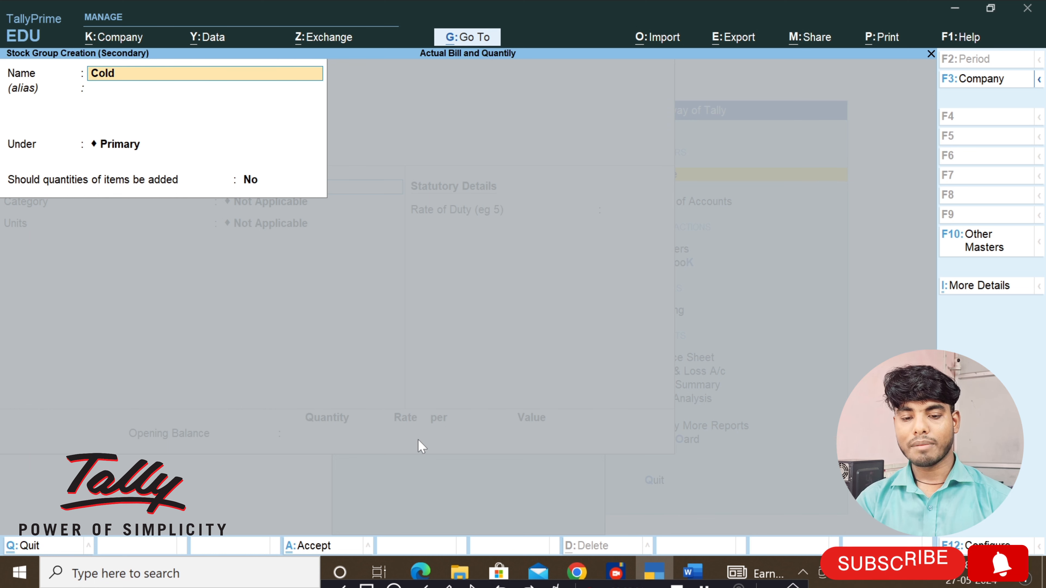
pyautogui.write('dri')
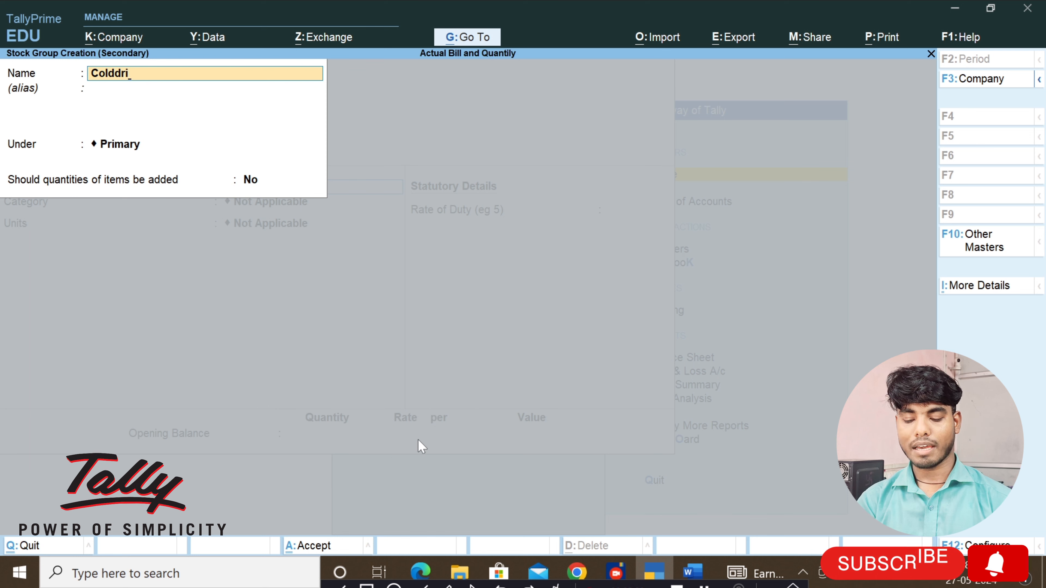
pyautogui.write('nk')
pyautogui.press('Return')
pyautogui.press('Return')
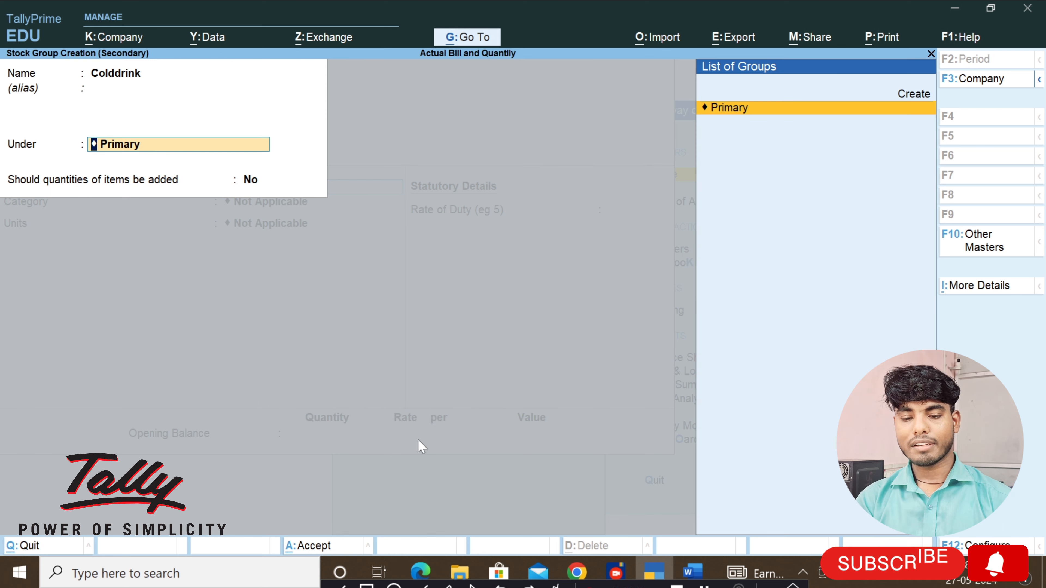
pyautogui.press('Return')
pyautogui.press('Return')
pyautogui.press('Return')
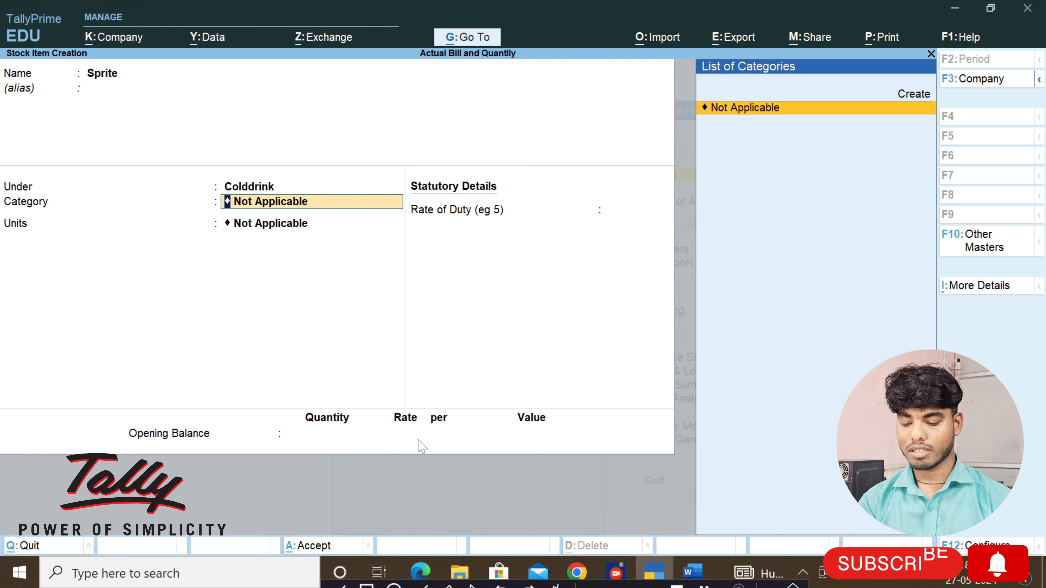
# - Create a stock category named 2l under Primary and assign it to the Sprite item
pyautogui.press('Up')
pyautogui.press('Return')
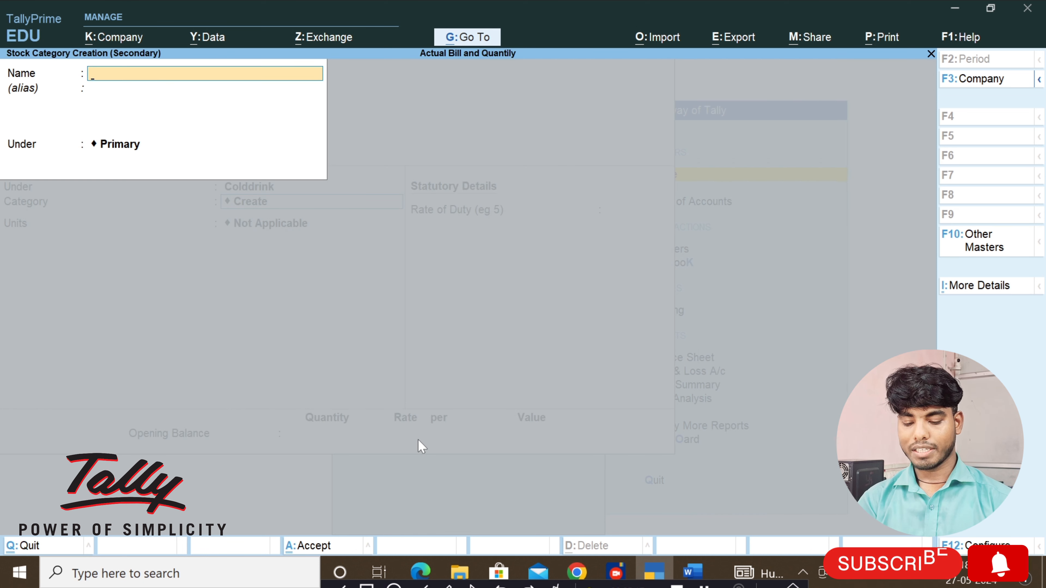
pyautogui.write('2')
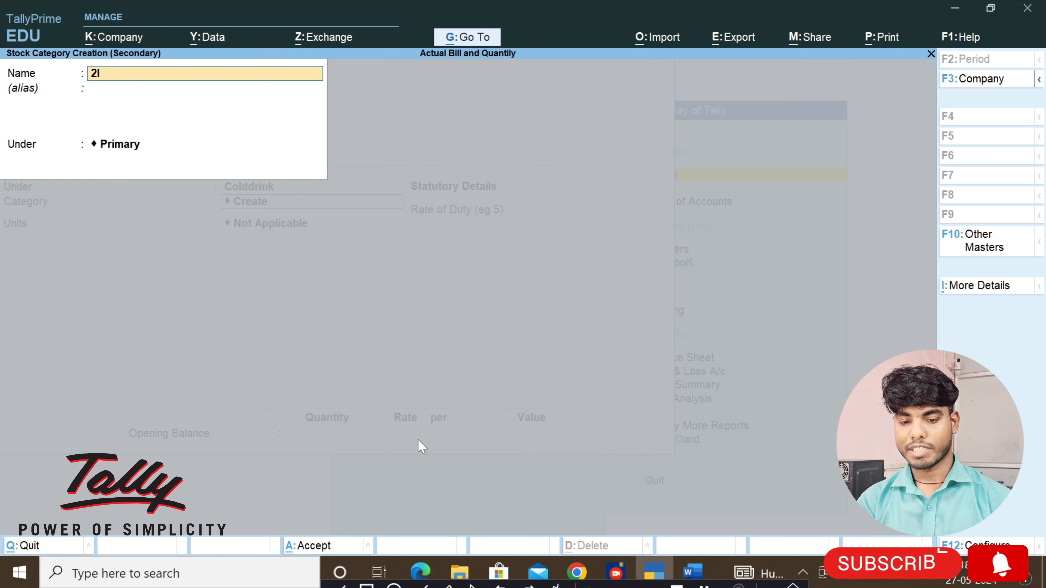
pyautogui.write('l')
pyautogui.press('Return')
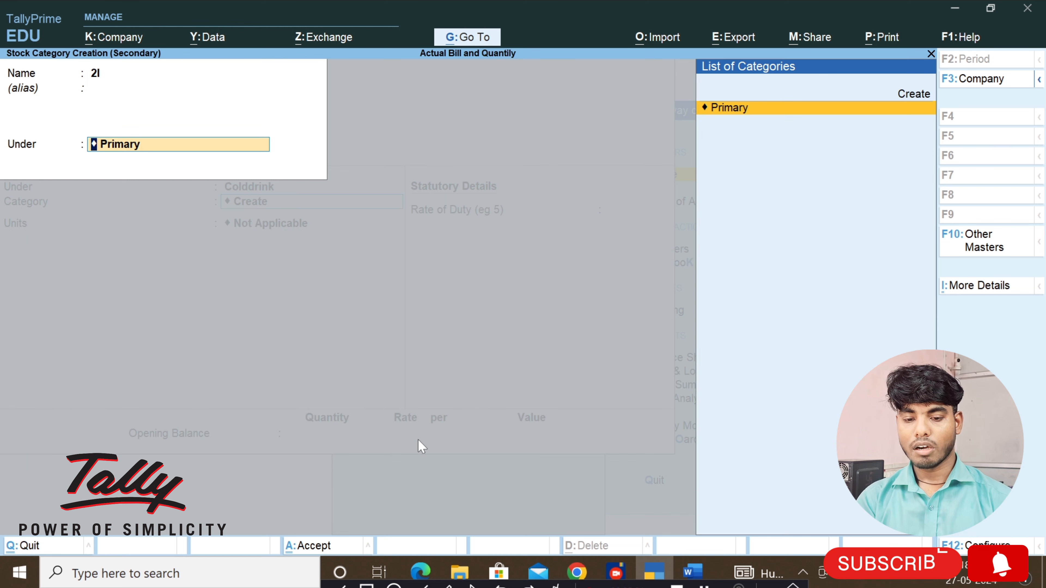
pyautogui.press('Return')
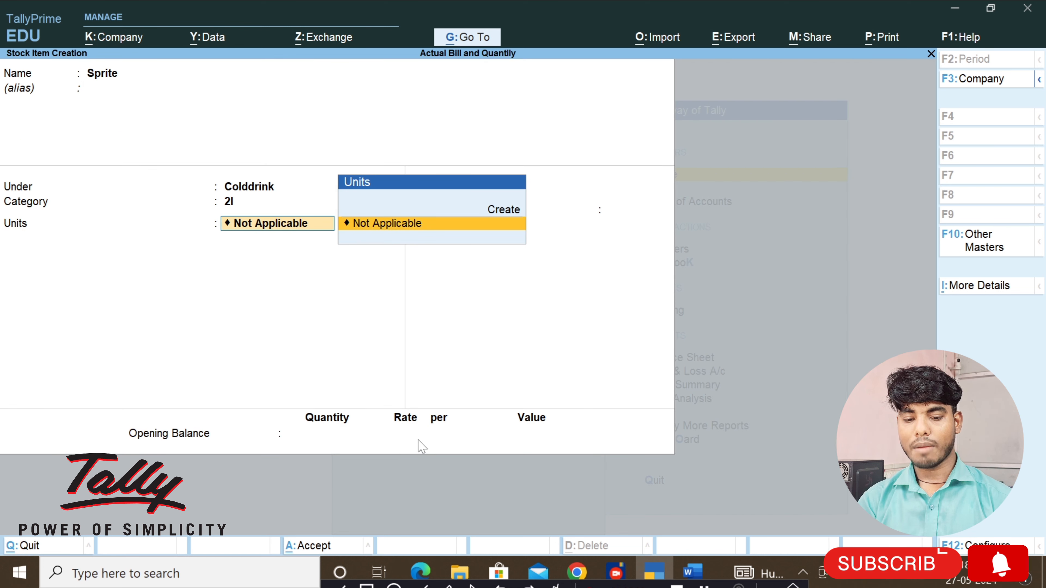
# - Create a simple unit with symbol pcs, formal name Pices and 0 decimal places for the Sprite item
pyautogui.press('Up')
pyautogui.press('Return')
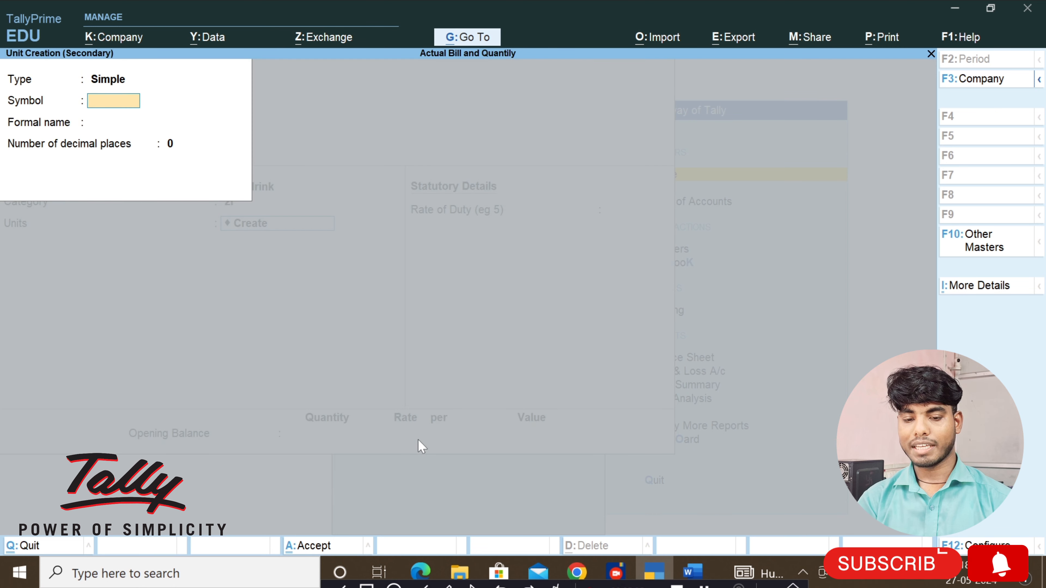
pyautogui.write('p')
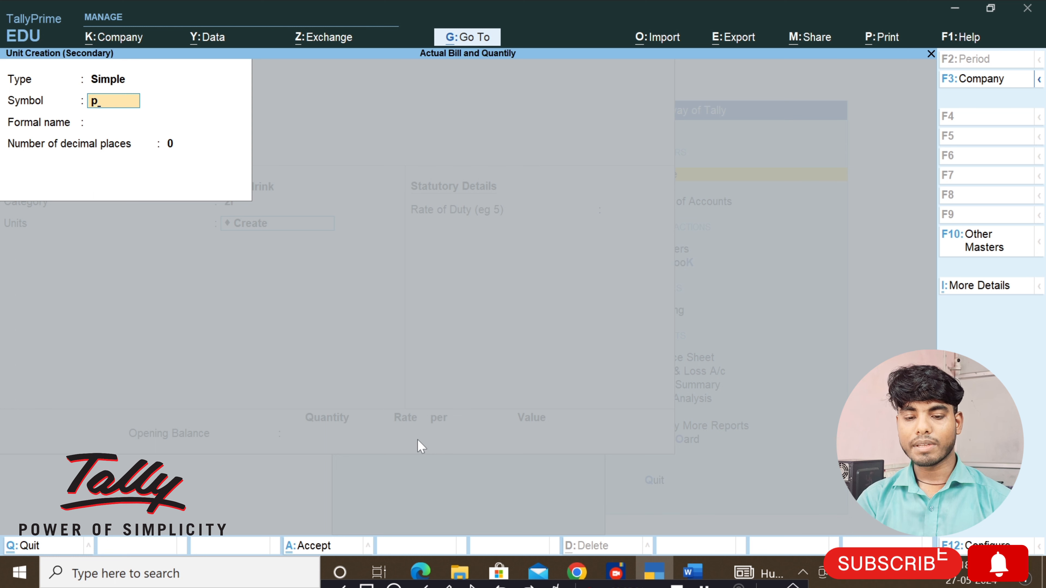
pyautogui.write('cs')
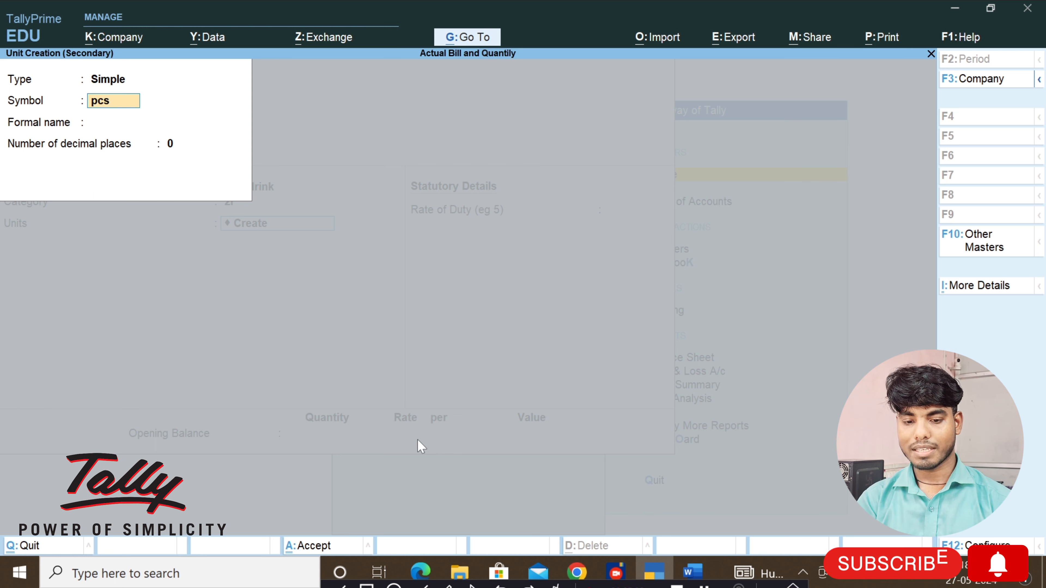
pyautogui.press('Return')
pyautogui.write('Pices')
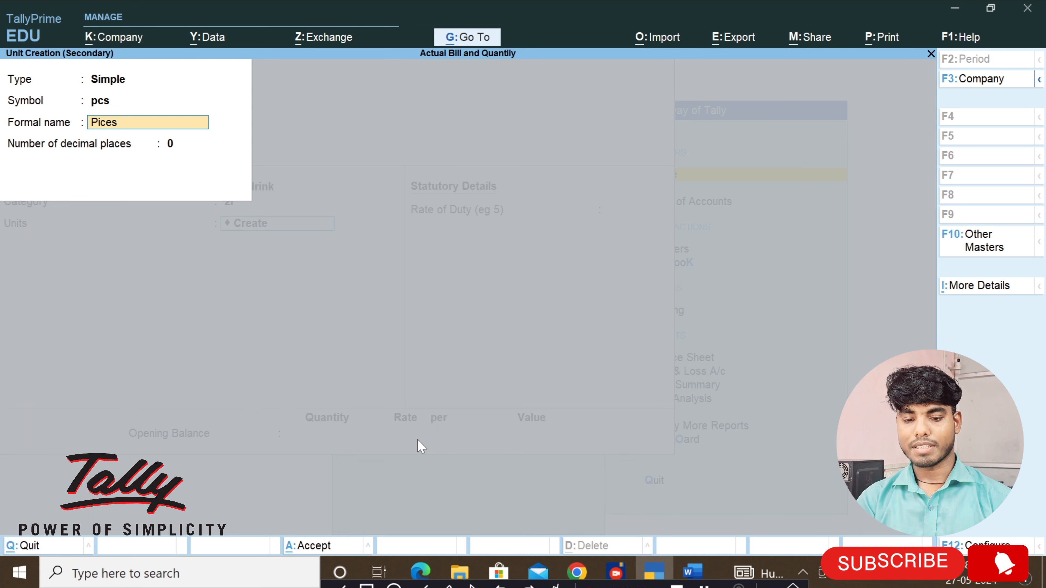
pyautogui.press('Return')
pyautogui.press('Return')
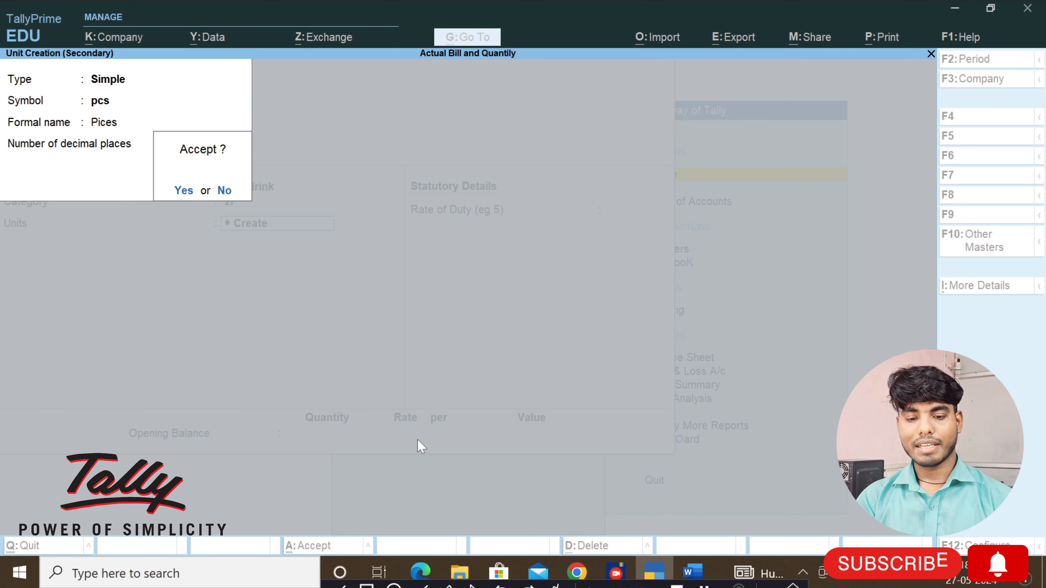
pyautogui.press('Return')
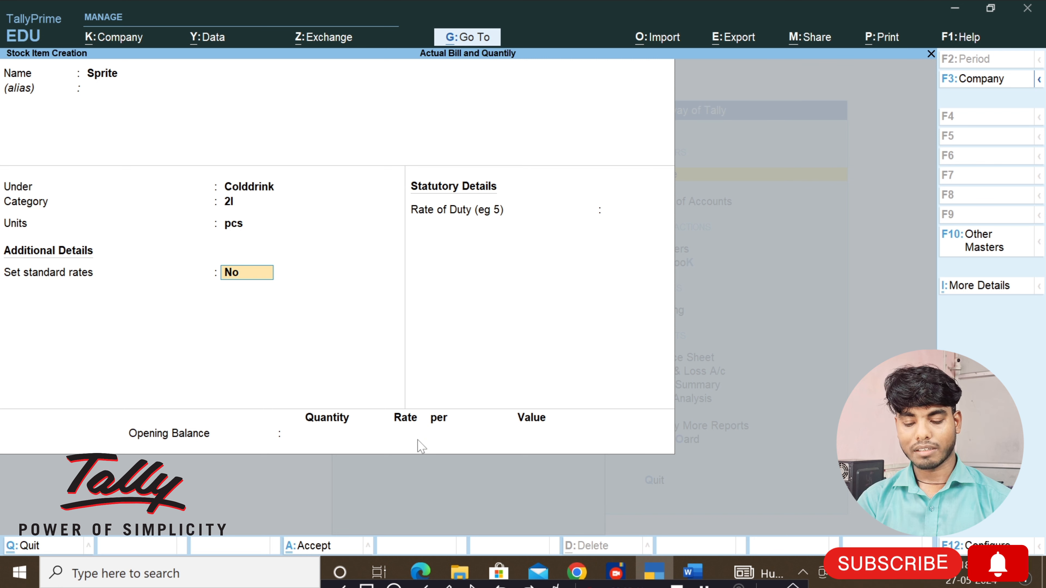
# - Enable standard rates for the Sprite item and set its standard cost to 80 per pcs from 1-Apr-24
pyautogui.write('ye')
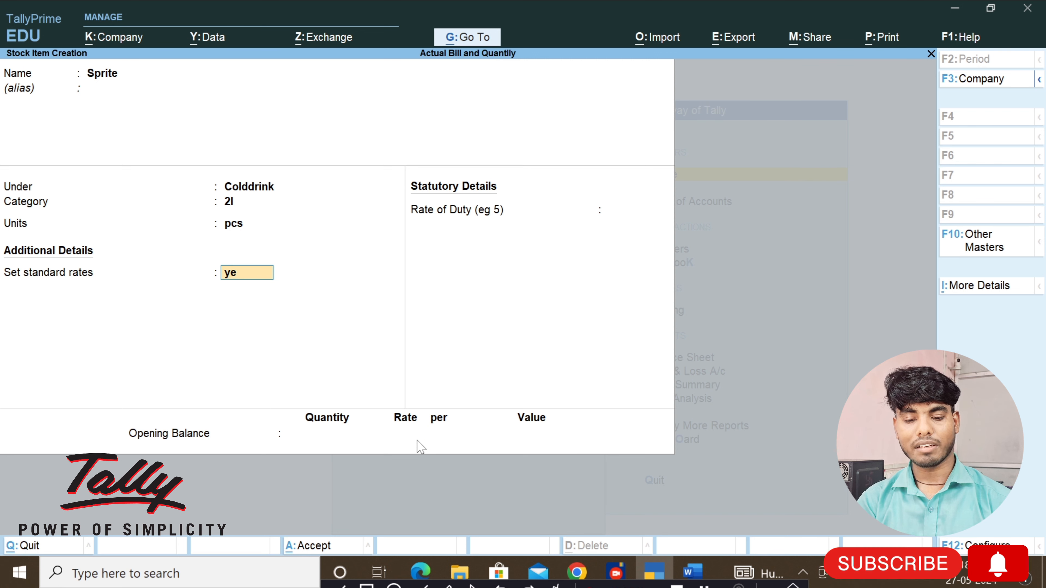
pyautogui.press('Return')
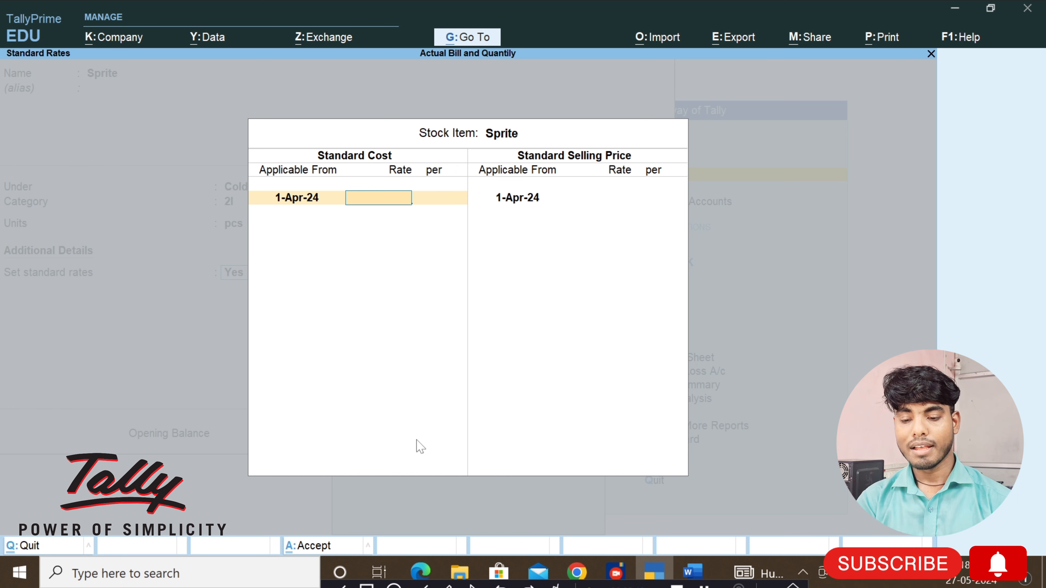
pyautogui.write('80')
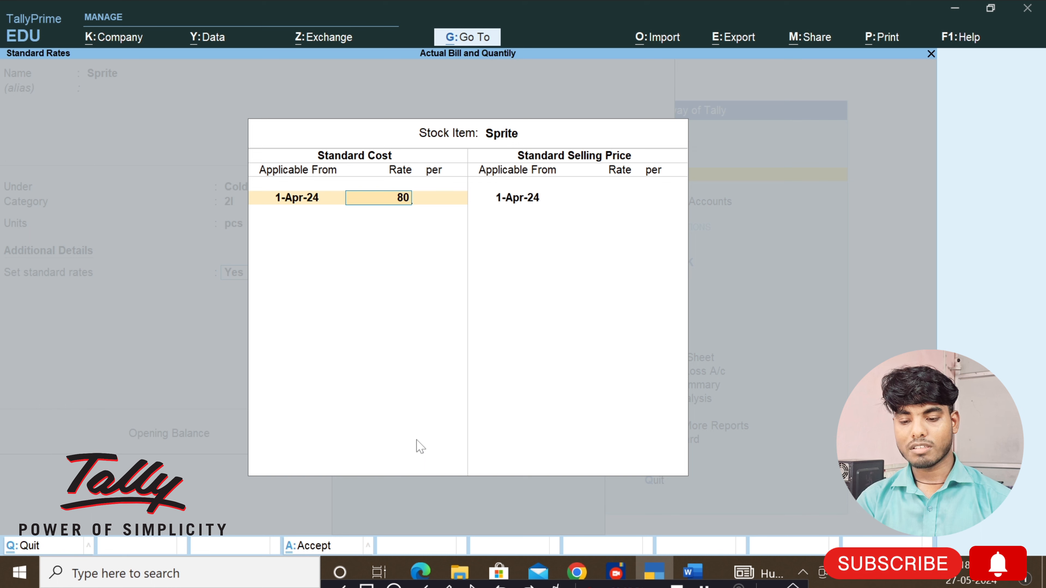
pyautogui.press('Return')
pyautogui.press('Return')
pyautogui.press('Return')
pyautogui.press('Return')
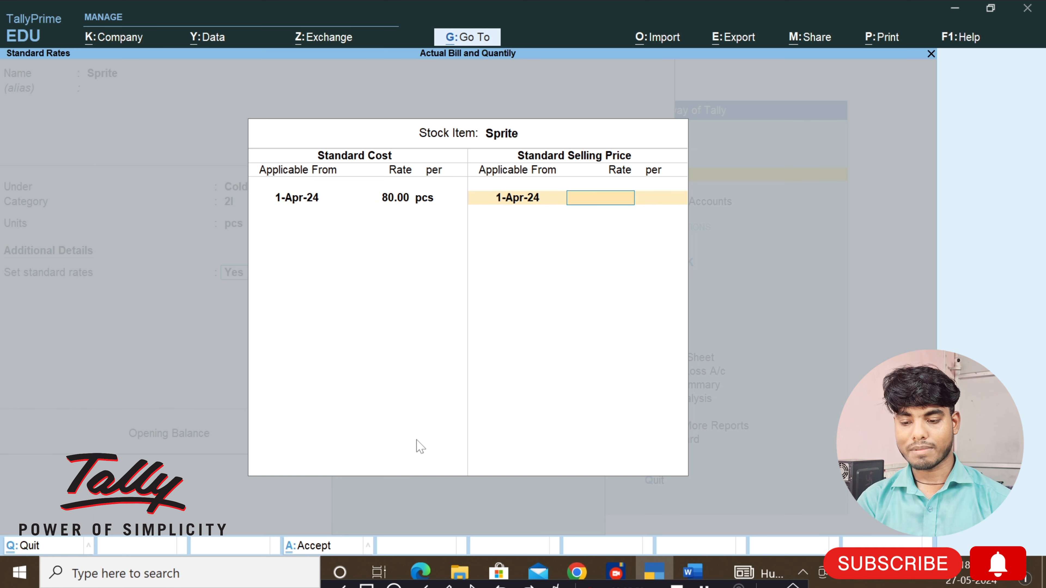
# - Set Sprite's standard selling price to 95 per pcs from 1-Apr-24 and save the item without an opening balance
pyautogui.write('9')
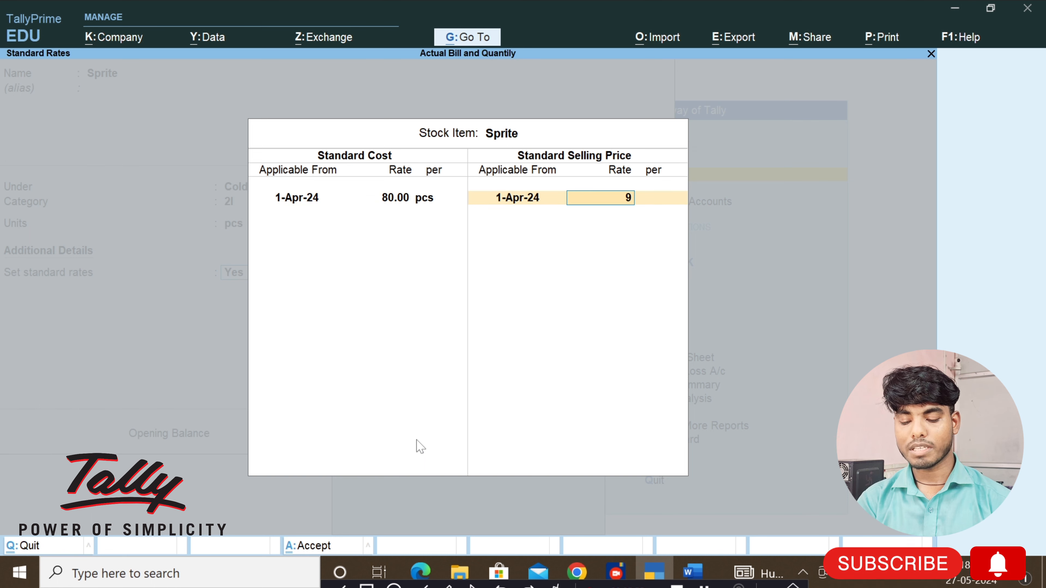
pyautogui.write('5\\\\')
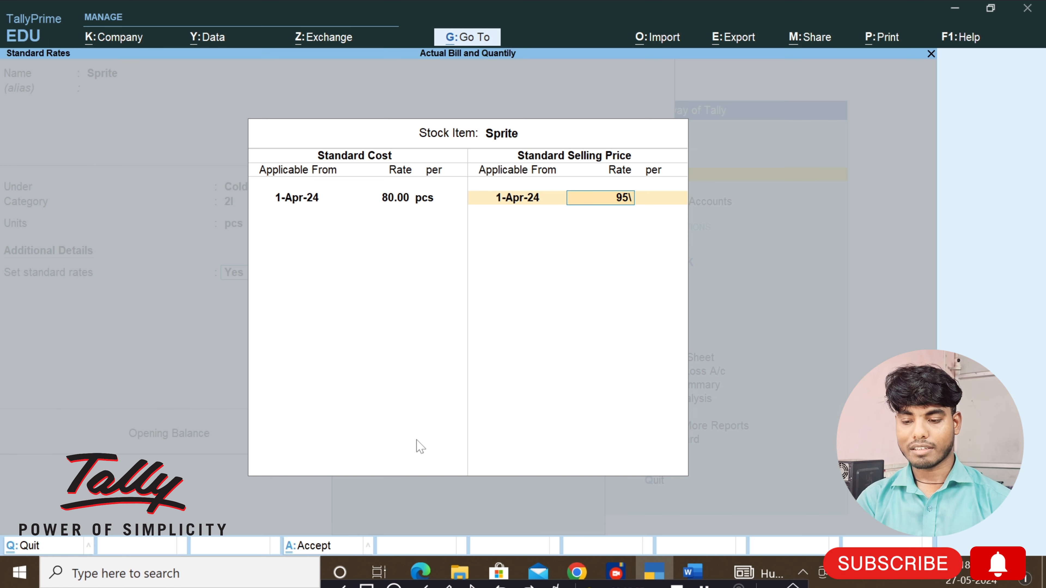
pyautogui.press('BackSpace')
pyautogui.press('BackSpace')
pyautogui.press('Return')
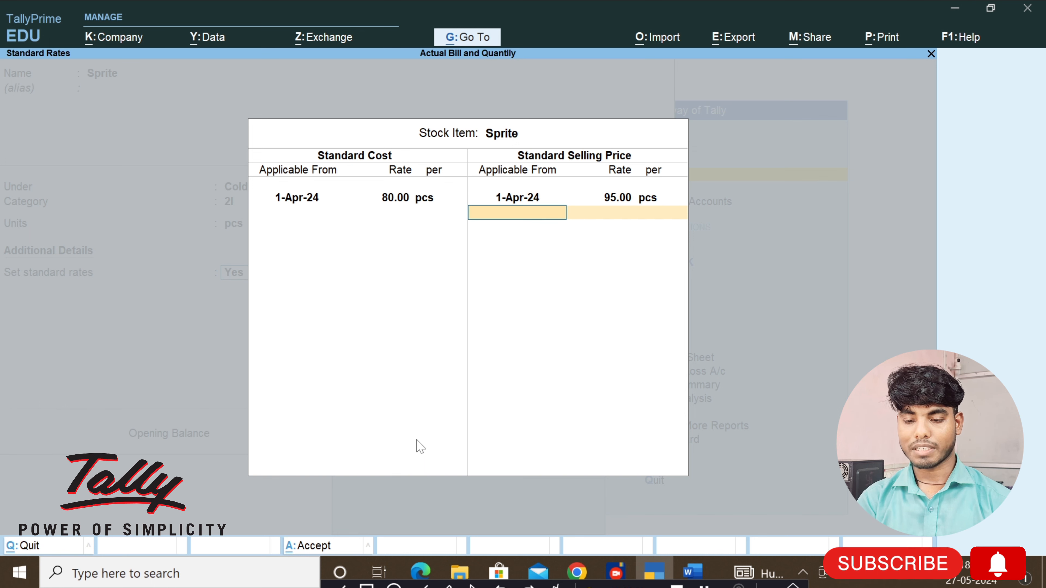
pyautogui.press('Return')
pyautogui.press('Return')
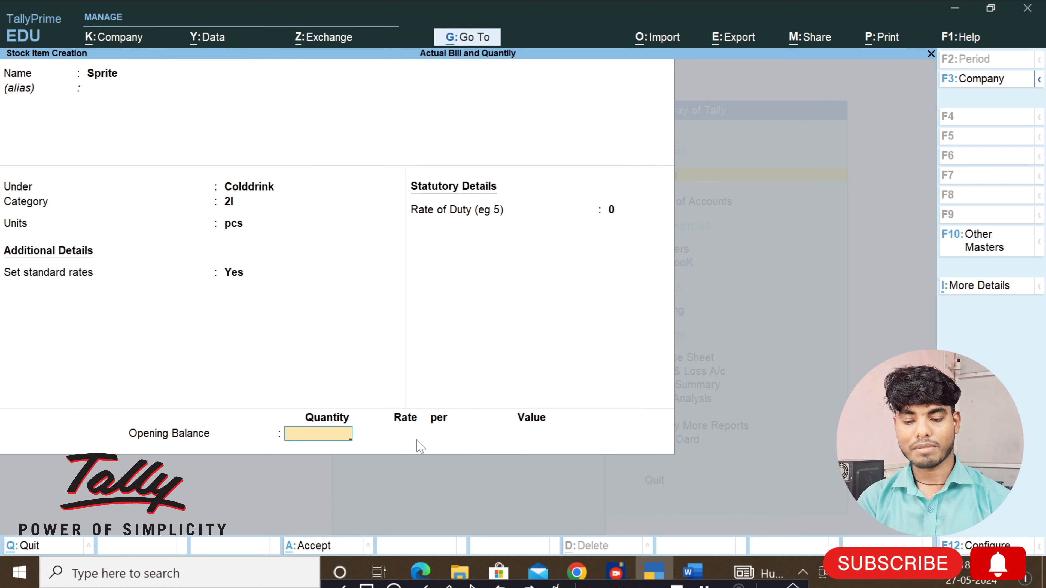
pyautogui.press('Return')
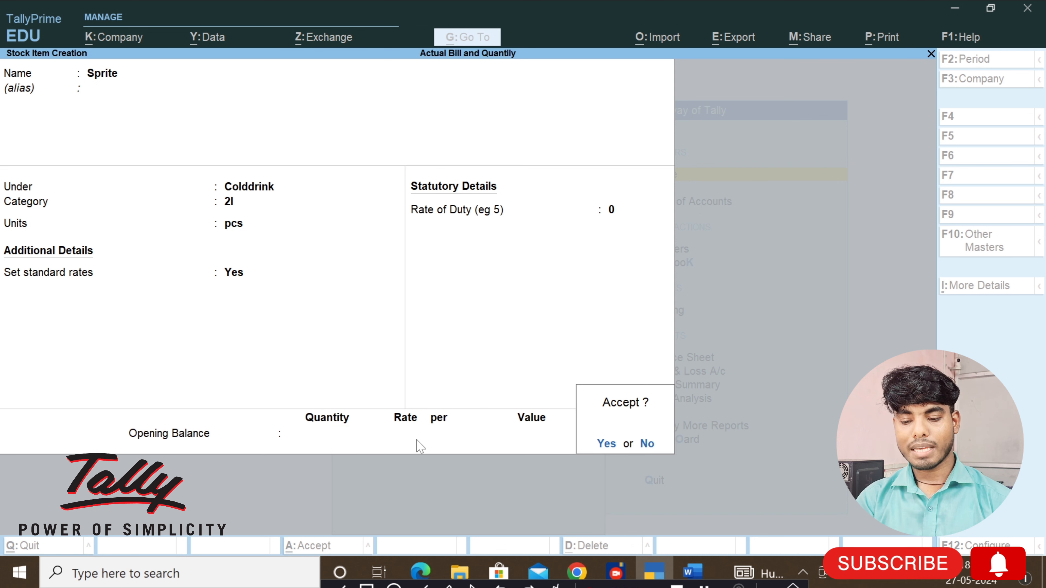
pyautogui.press('Return')
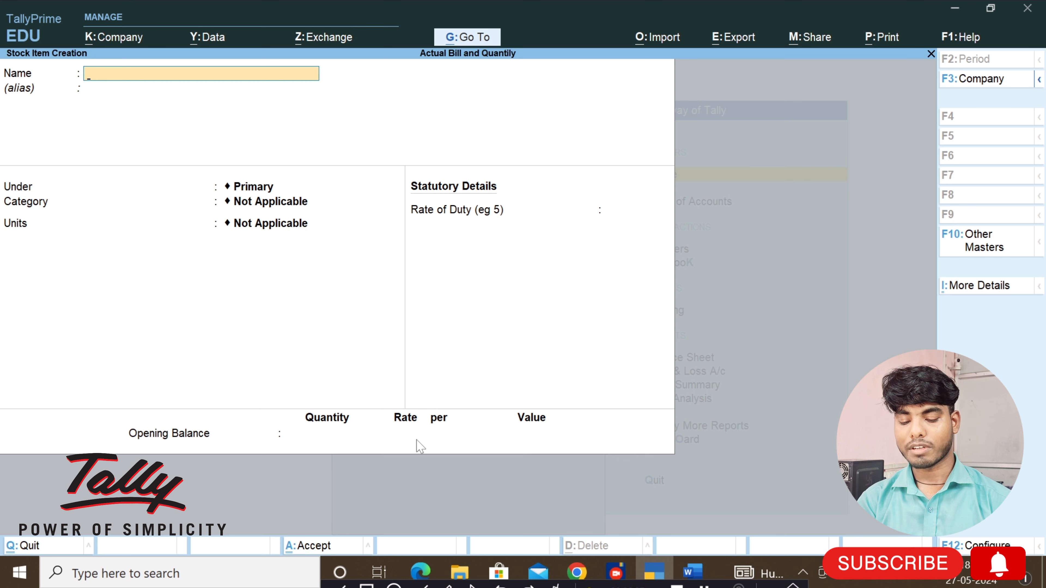
# - Start a stock item named 7 Up without an alias, under the Colddrink group with category 2l and unit pcs
pyautogui.write('7 Up')
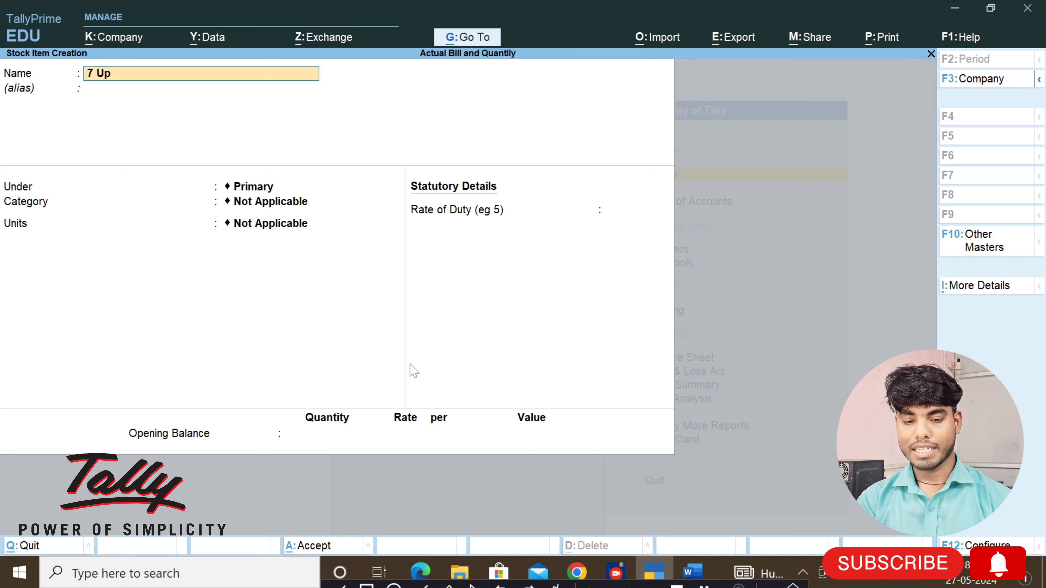
pyautogui.press('Return')
pyautogui.press('Return')
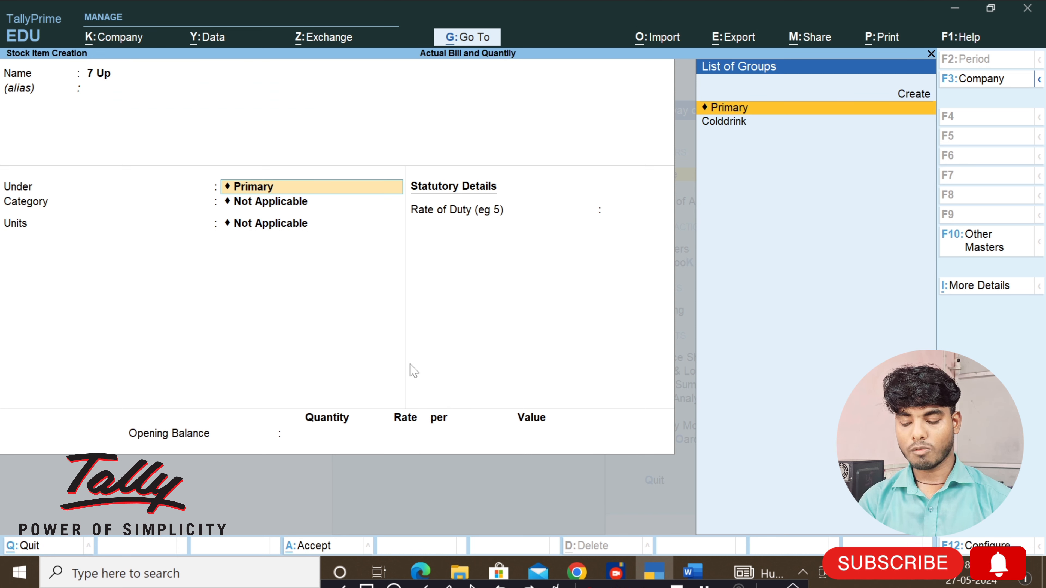
pyautogui.press('Down')
pyautogui.press('Return')
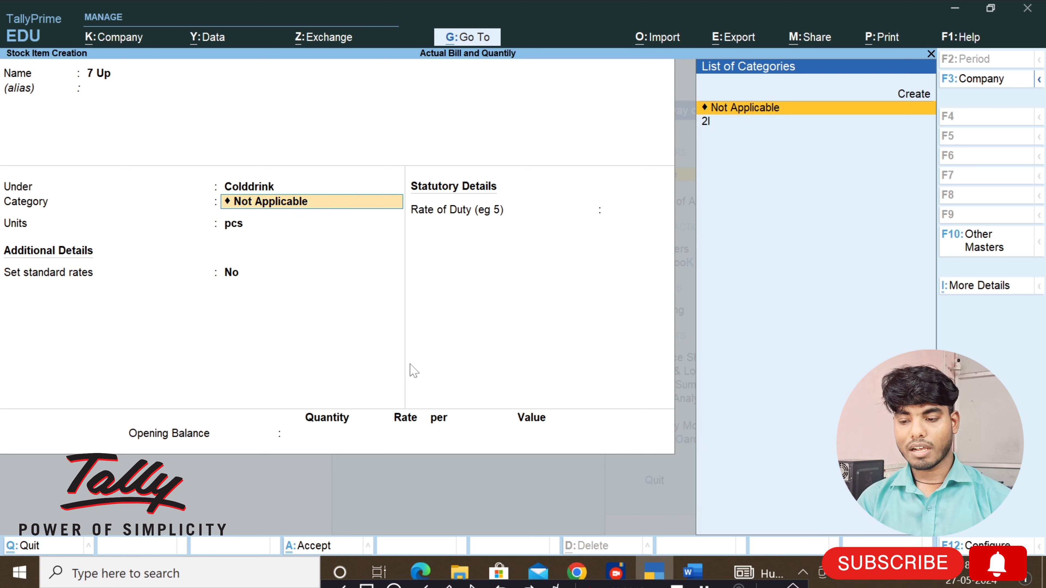
pyautogui.press('Down')
pyautogui.press('Return')
pyautogui.press('Return')
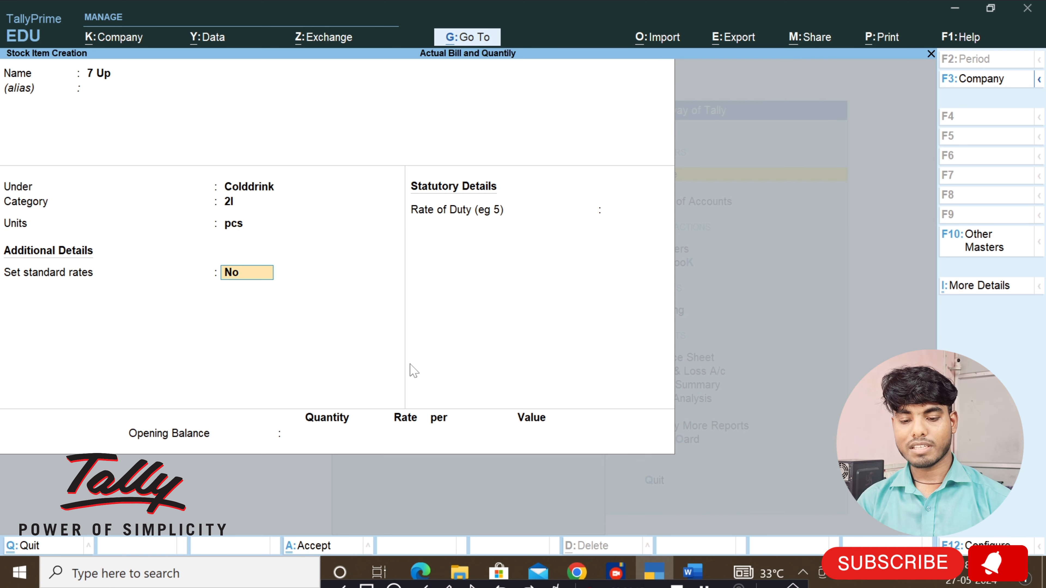
# - Enable standard rates for the 7 Up item and set its standard cost to 81 per pcs from 1-Apr-24
pyautogui.write('y')
pyautogui.press('Return')
pyautogui.press('Return')
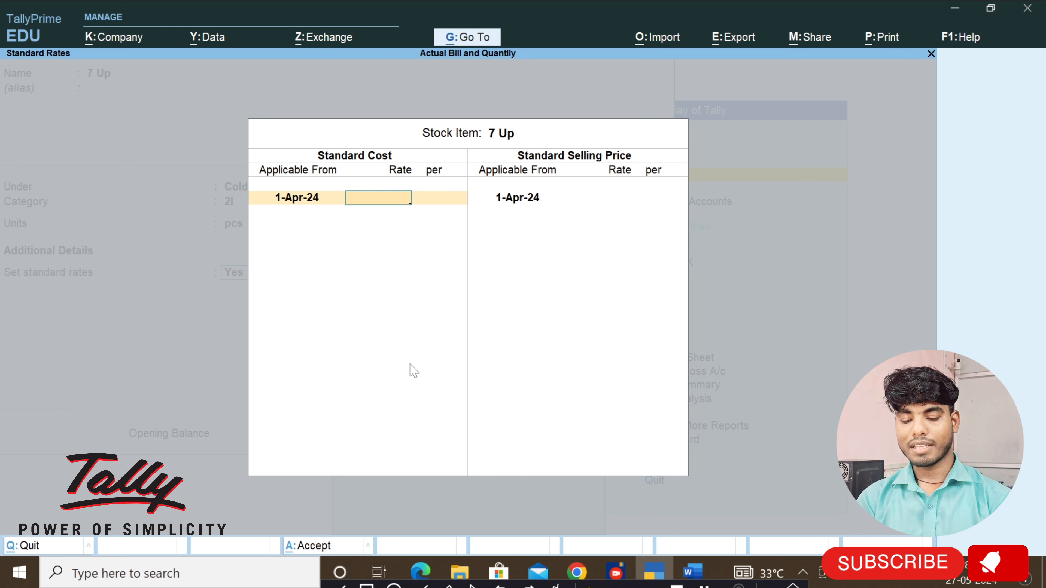
pyautogui.write('81')
pyautogui.press('Return')
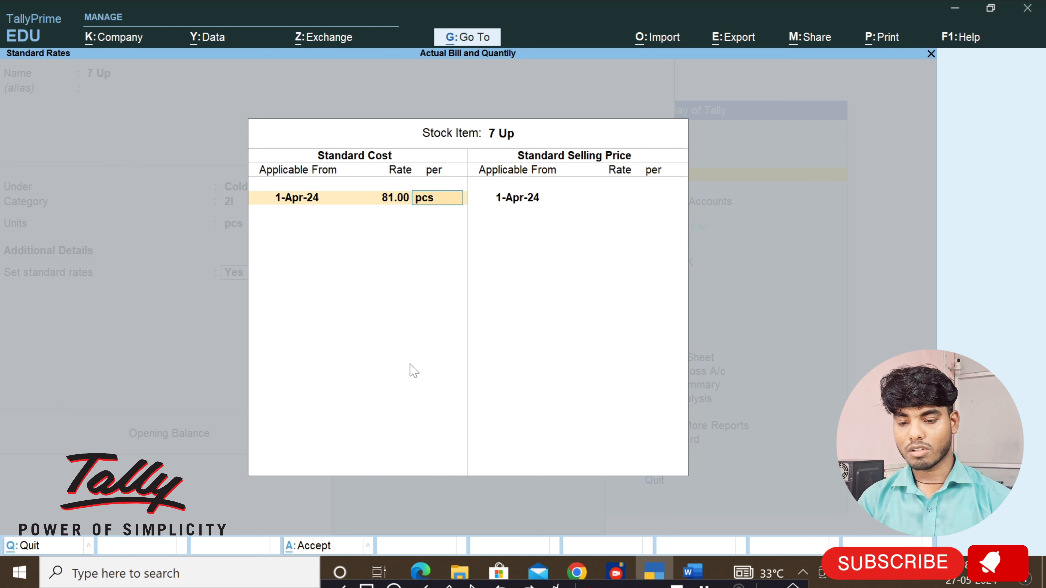
pyautogui.press('Return')
pyautogui.press('Return')
pyautogui.press('Return')
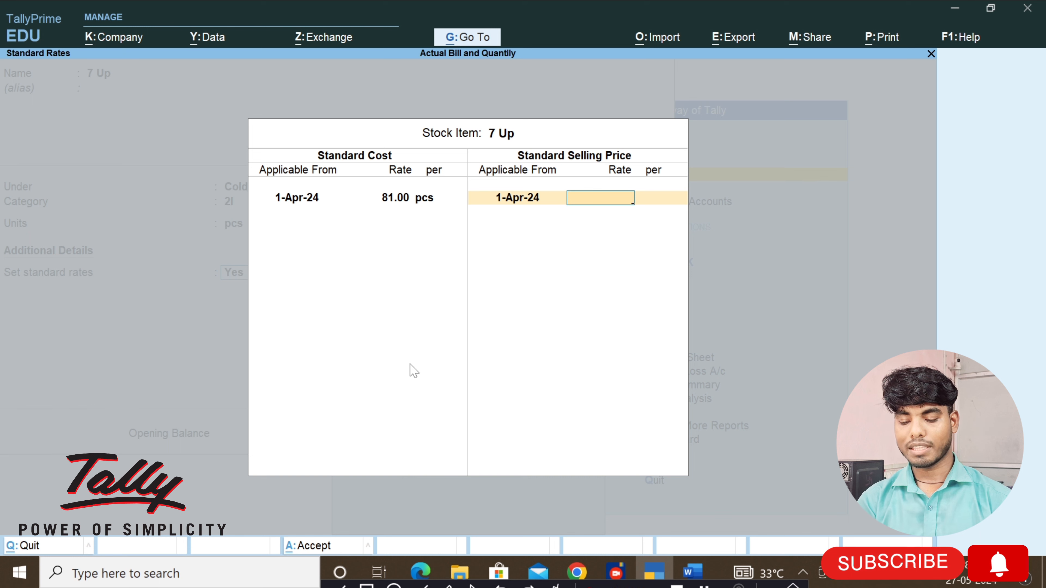
# - Set 7 Up's standard selling price to 95 per pcs from 1-Apr-24 and save the item without an opening balance
pyautogui.write('95')
pyautogui.press('Return')
pyautogui.press('Return')
pyautogui.press('Return')
pyautogui.press('Return')
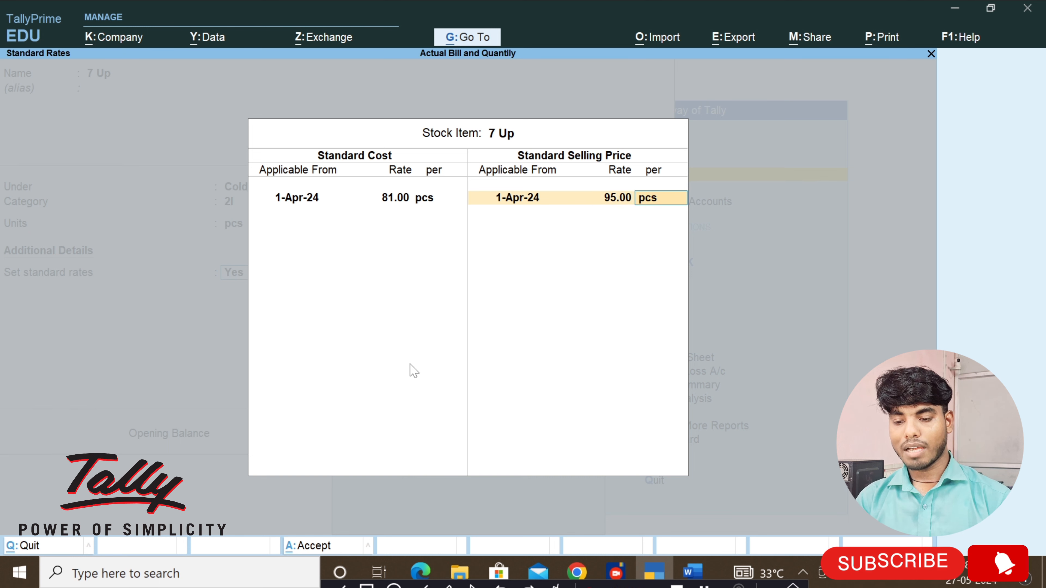
pyautogui.press('Return')
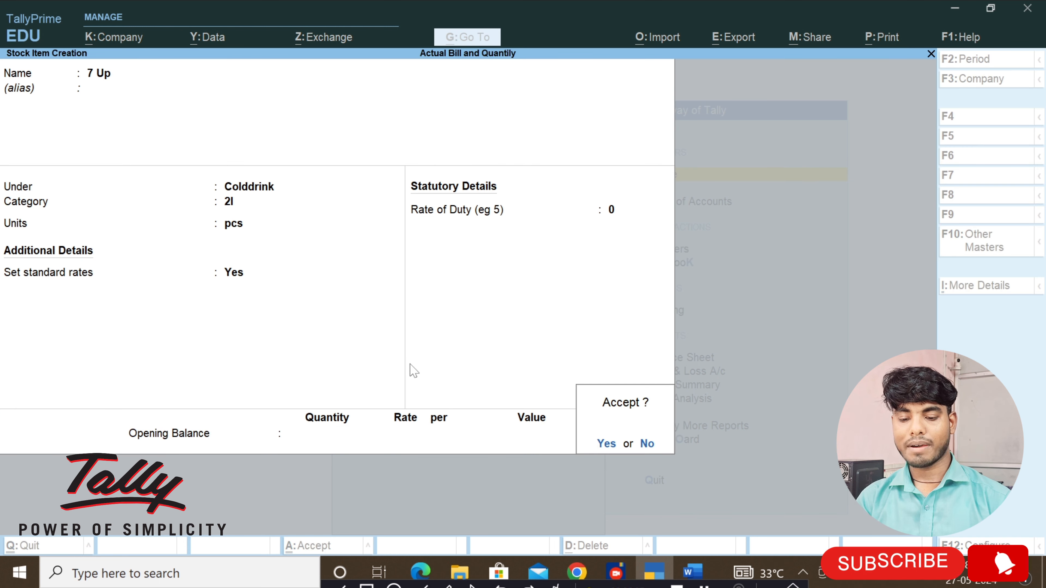
pyautogui.press('Return')
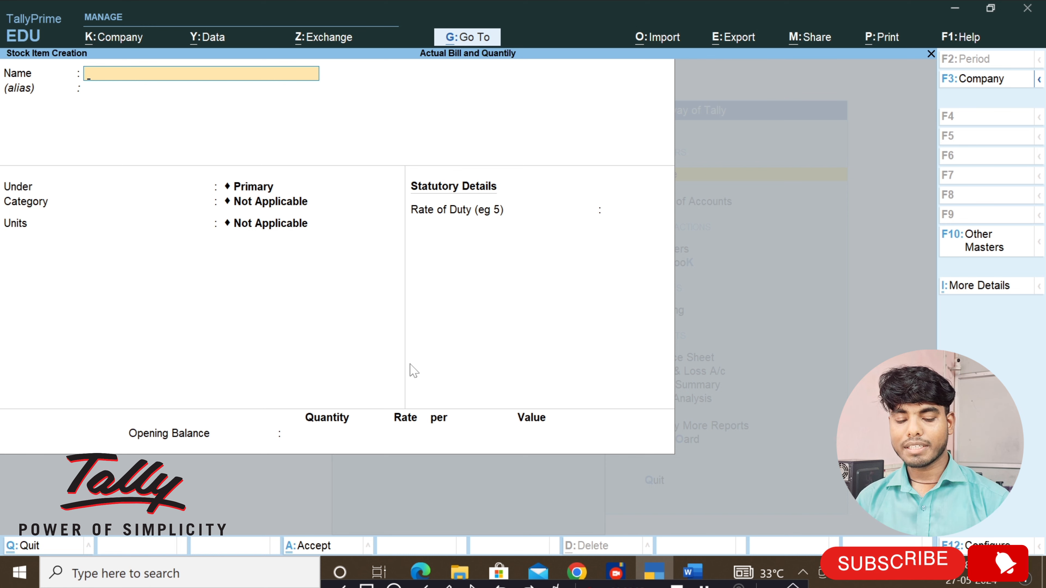
# - Leave stock item creation and start a new purchase voucher
pyautogui.press('Escape')
pyautogui.press('y')
pyautogui.press('Escape')
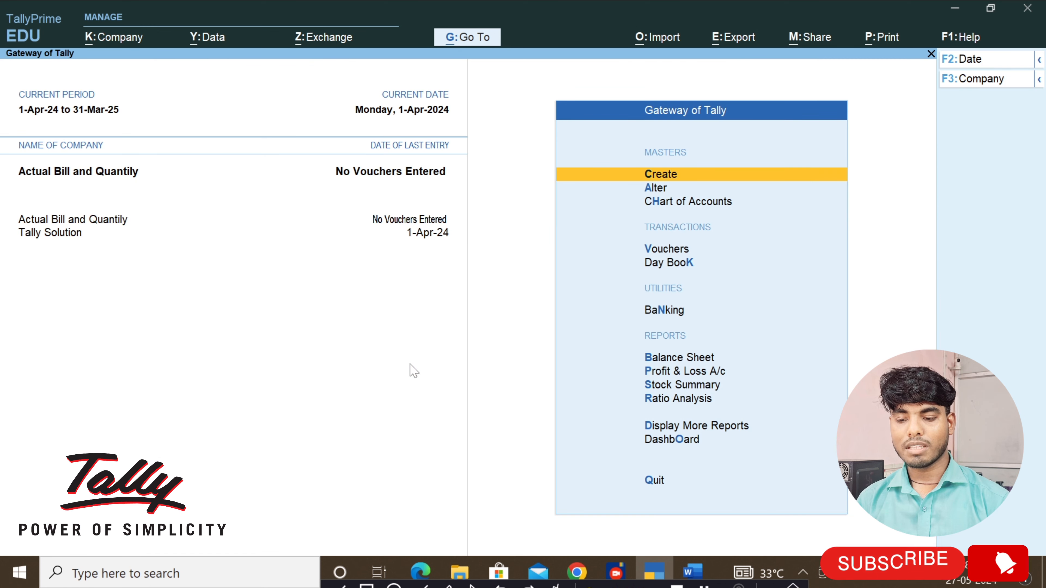
pyautogui.press('Down')
pyautogui.press('Down')
pyautogui.press('Down')
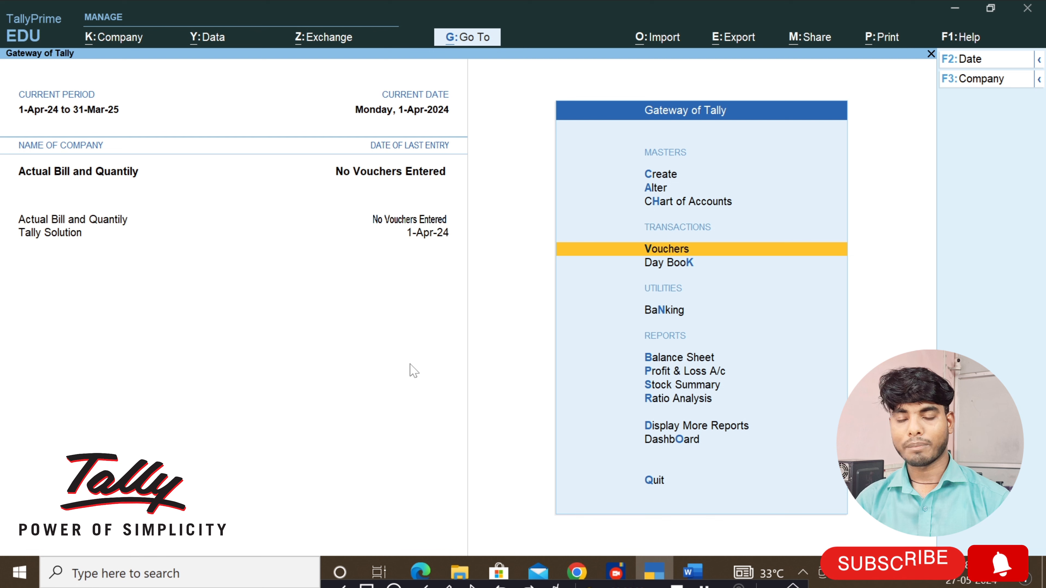
pyautogui.press('Return')
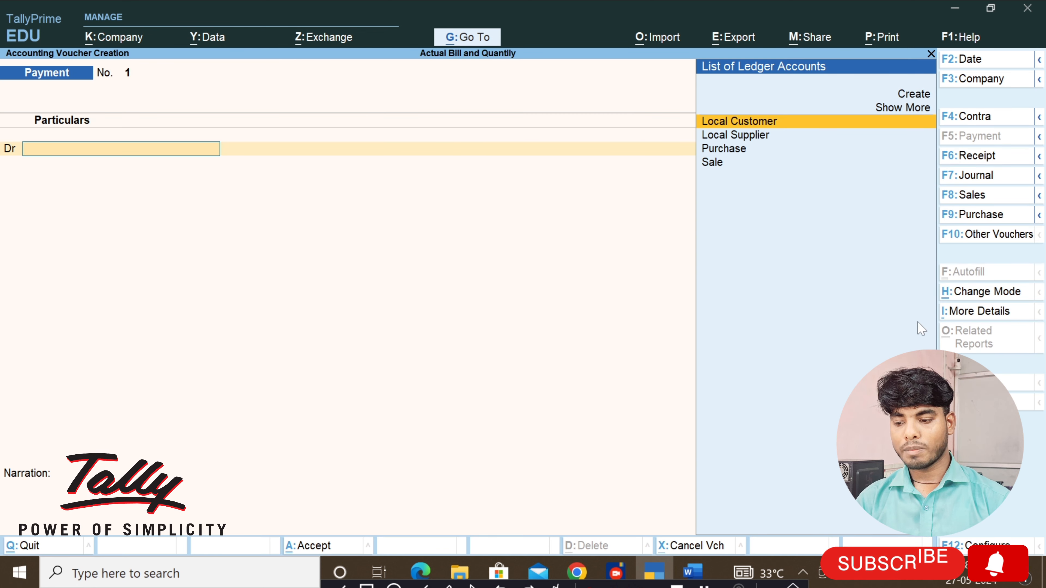
pyautogui.click(969, 215)
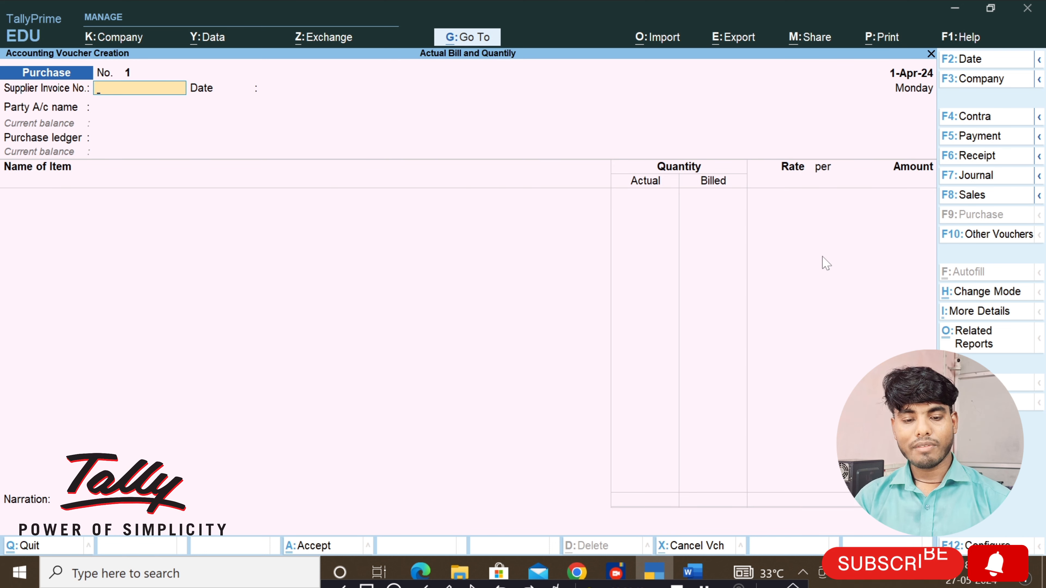
# - Enter supplier invoice number 1 dated 1-Apr-24 and choose Local Supplier as the party account of the purchase voucher
pyautogui.press('Return')
pyautogui.press('Return')
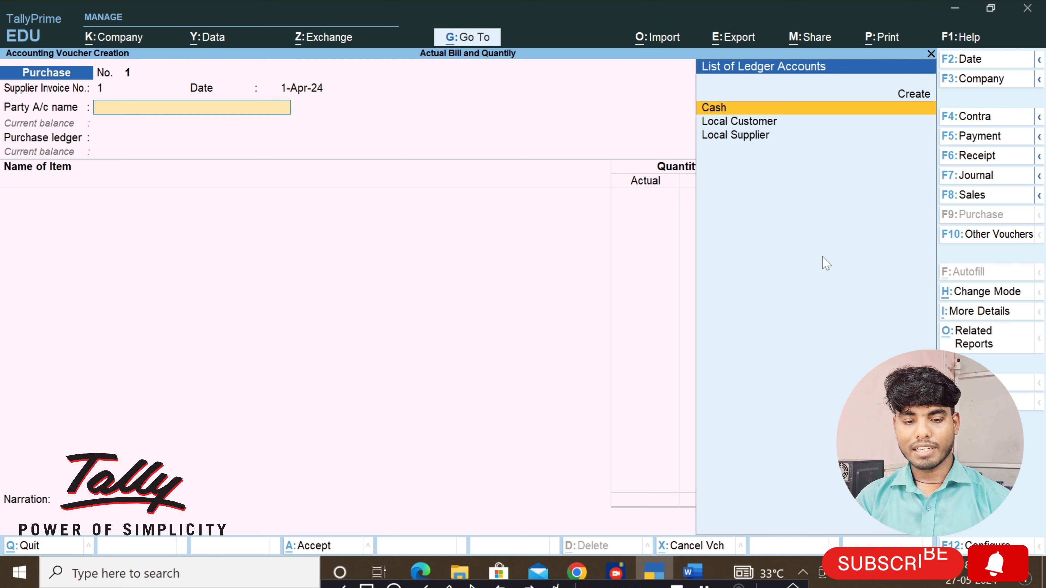
pyautogui.press('Down')
pyautogui.press('Down')
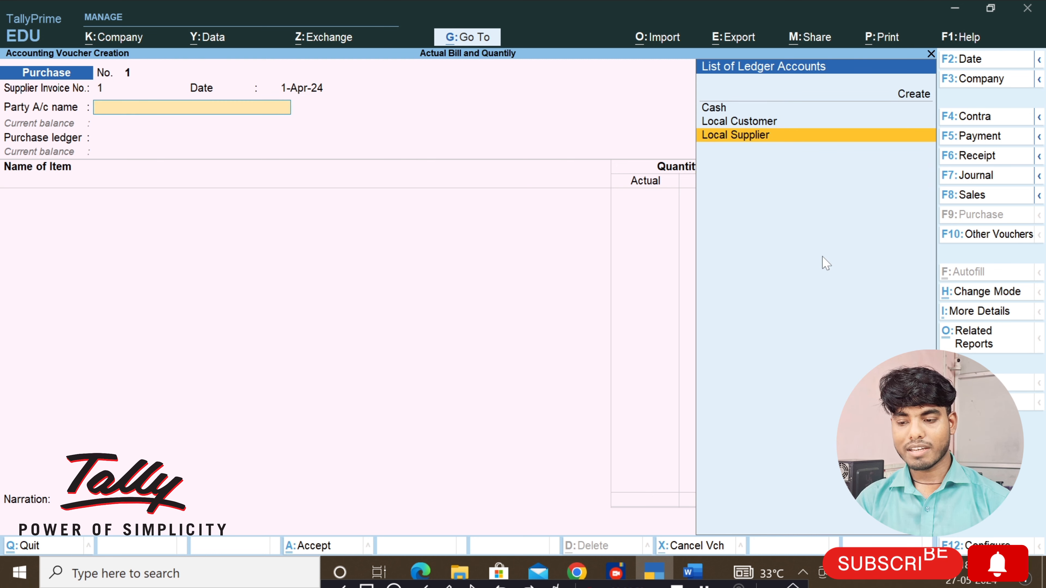
pyautogui.press('Return')
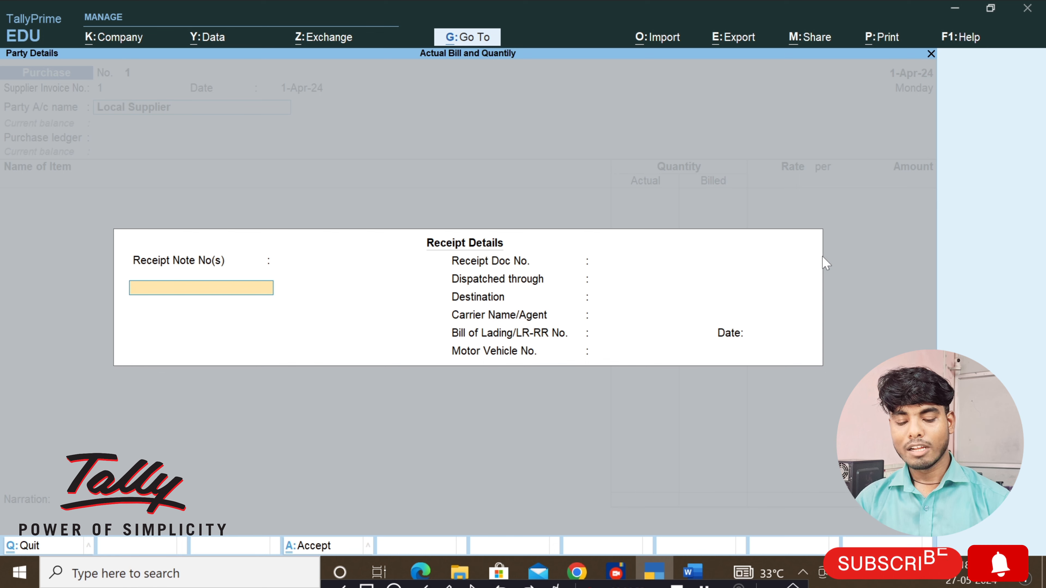
# - Accept the receipt and party details without additions and choose Purchase as the purchase ledger
pyautogui.hotkey('ctrl', 'a')
pyautogui.press('Return')
pyautogui.press('Return')
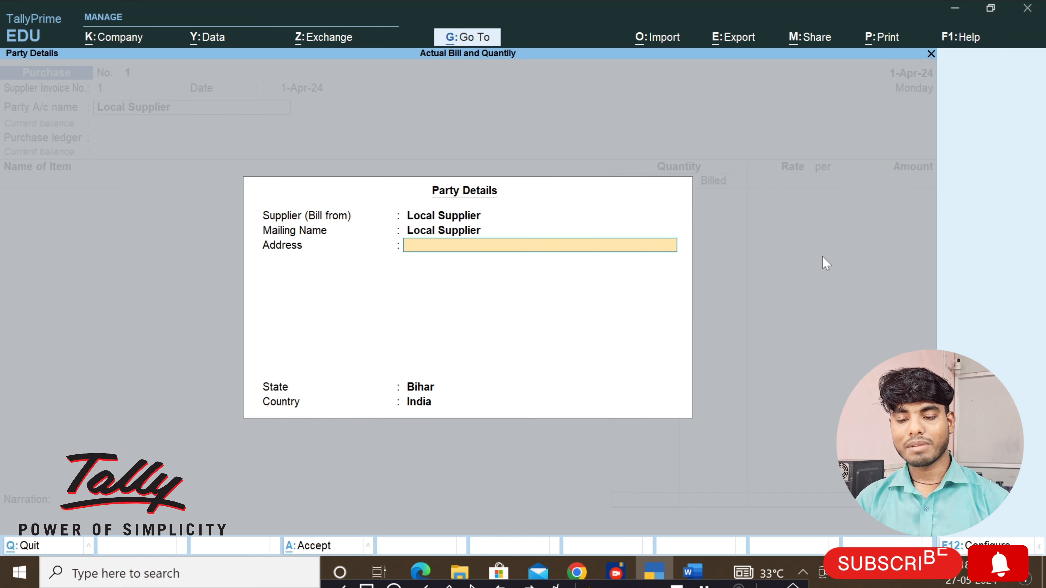
pyautogui.hotkey('ctrl', 'a')
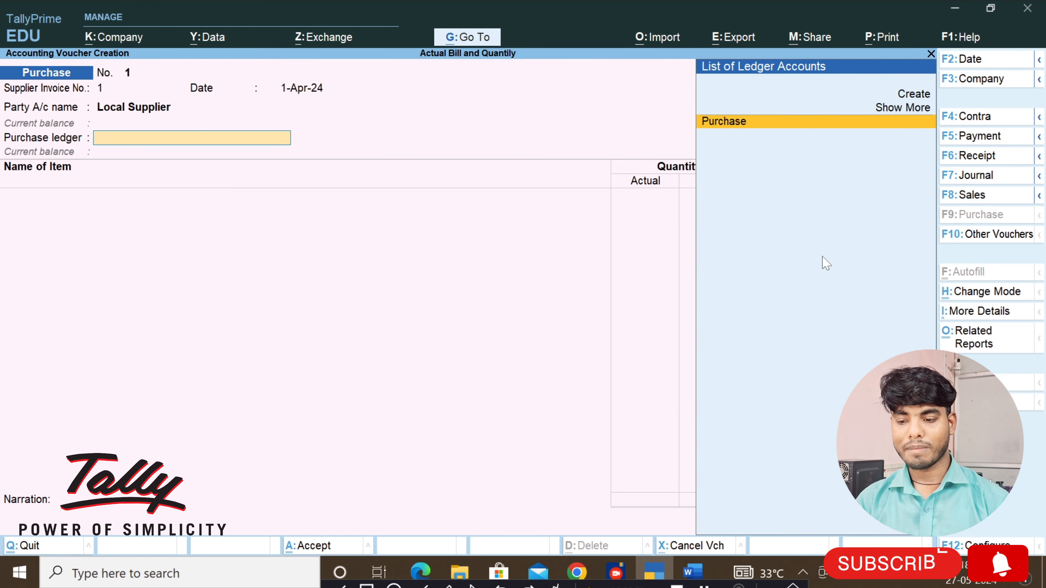
pyautogui.press('Return')
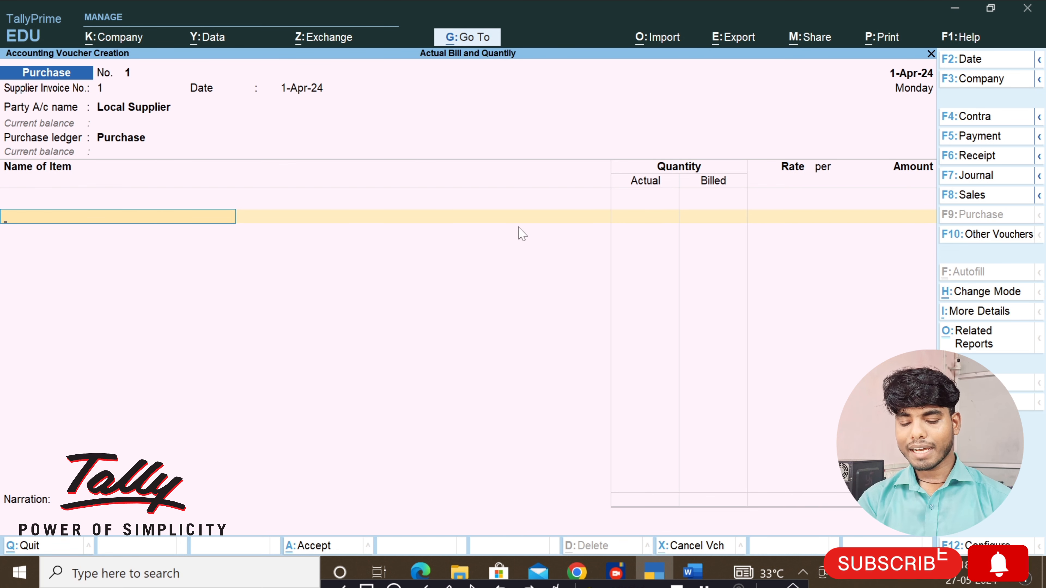
# - Add the Sprite item to the purchase voucher with an actual quantity of 100 pcs
pyautogui.write('Sp')
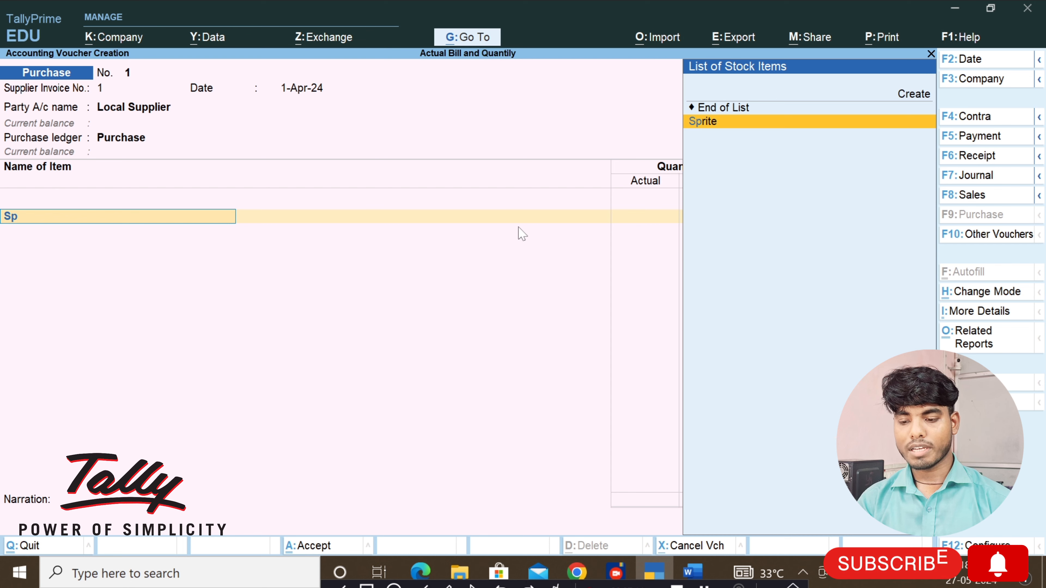
pyautogui.press('Return')
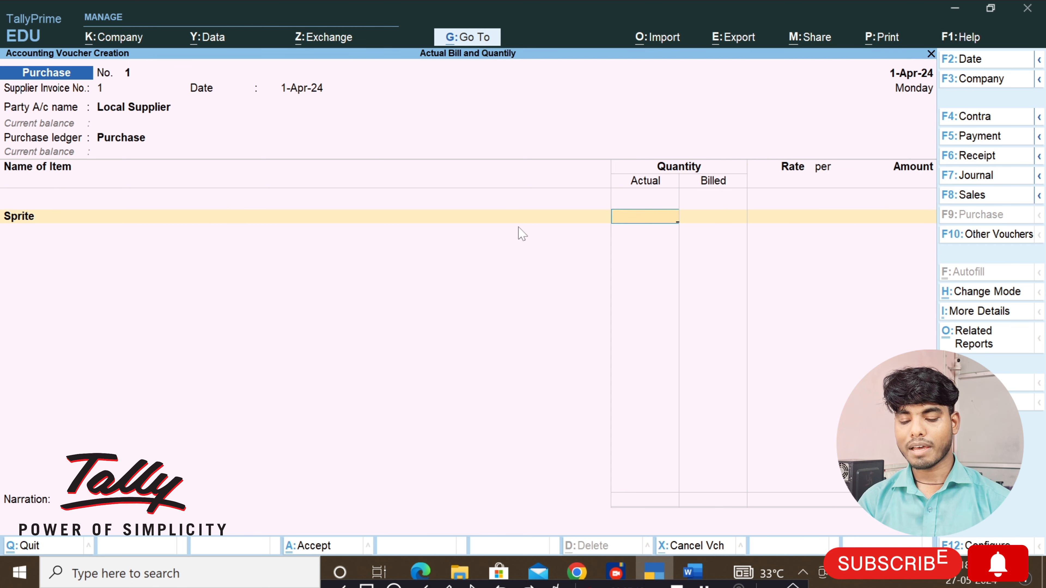
pyautogui.write('10')
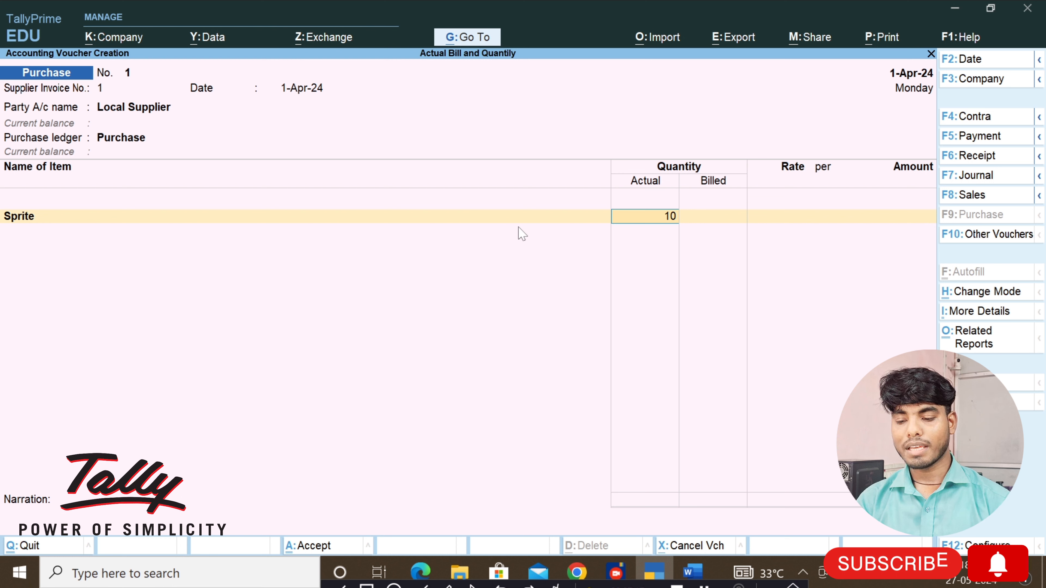
pyautogui.write('0')
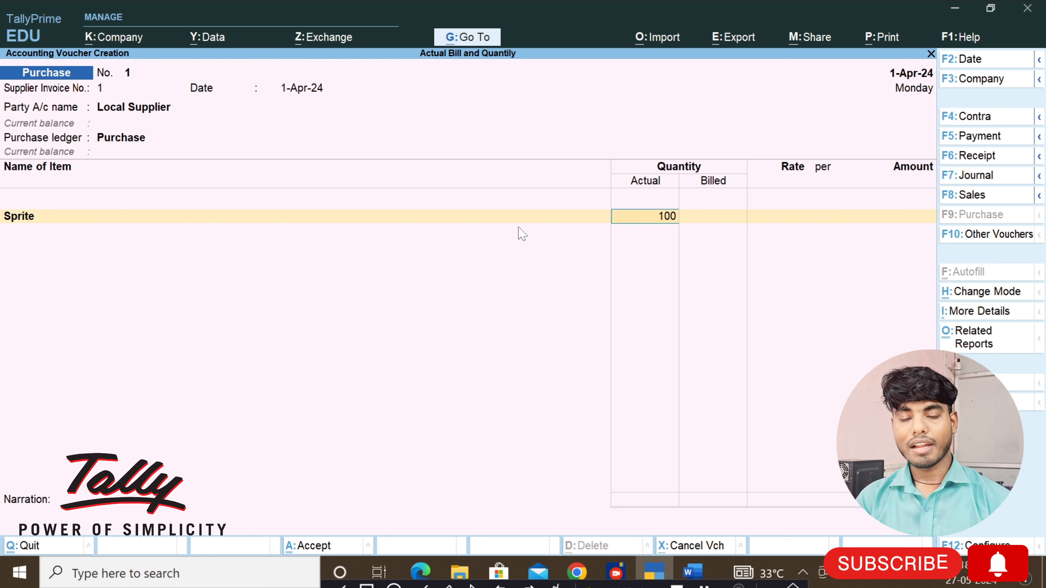
pyautogui.press('Return')
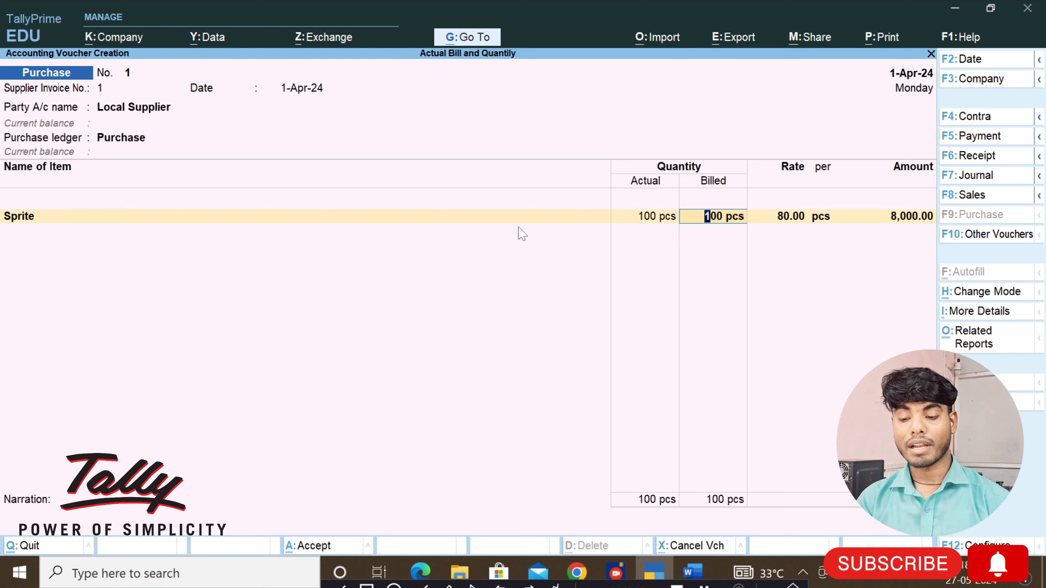
# - Set the Sprite line's actual quantity to 120 pcs and billed quantity to 100 pcs, keeping the 80.00 rate
pyautogui.press('BackSpace')
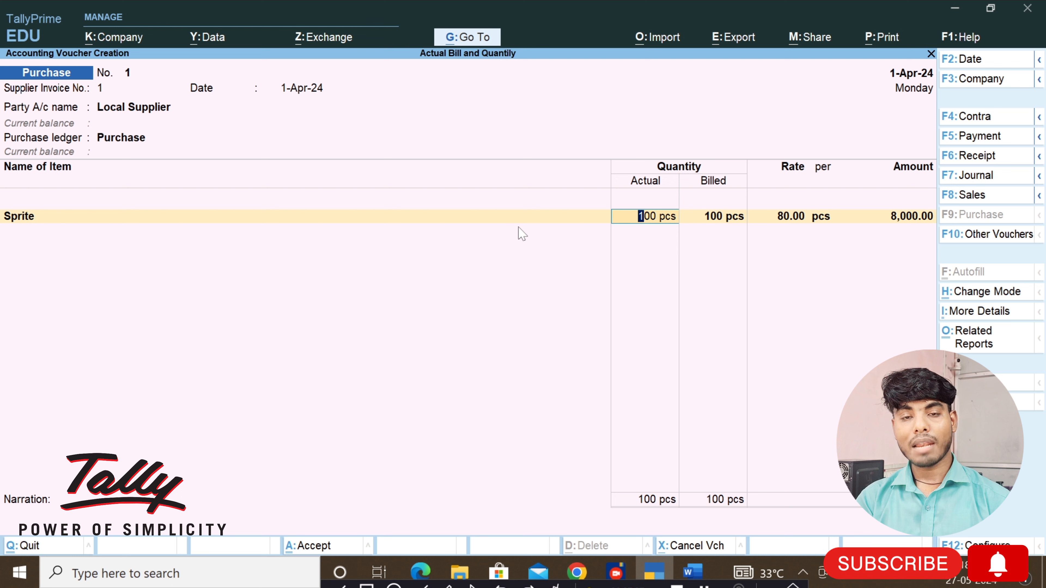
pyautogui.write('120')
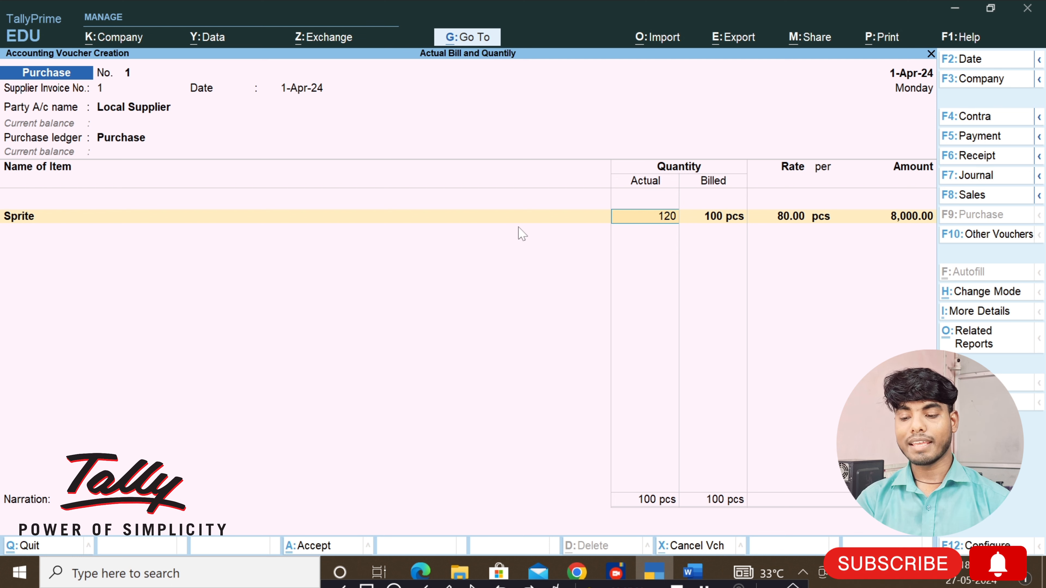
pyautogui.press('Return')
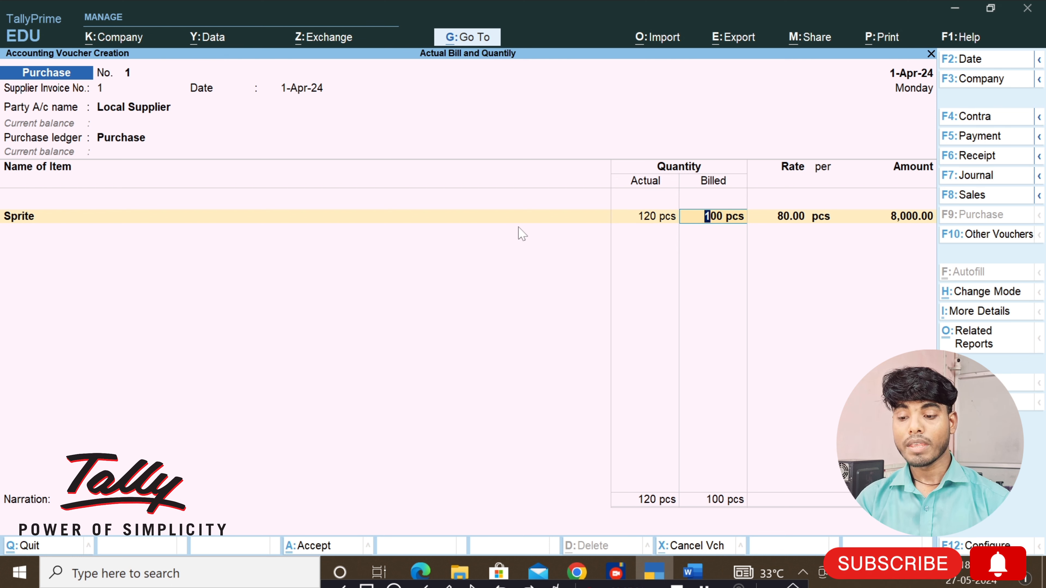
pyautogui.write('100')
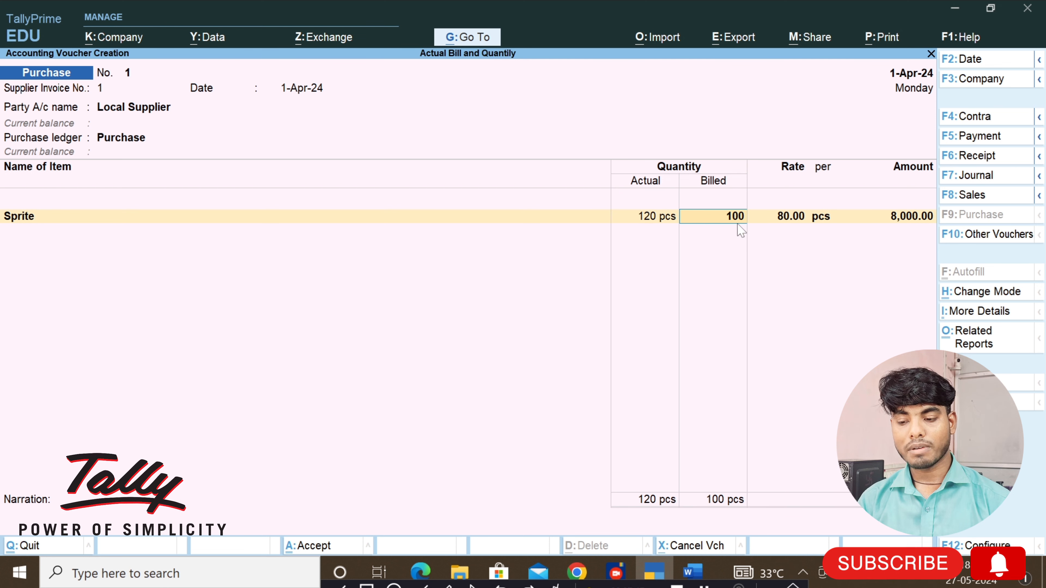
pyautogui.press('Return')
pyautogui.press('Return')
pyautogui.press('Return')
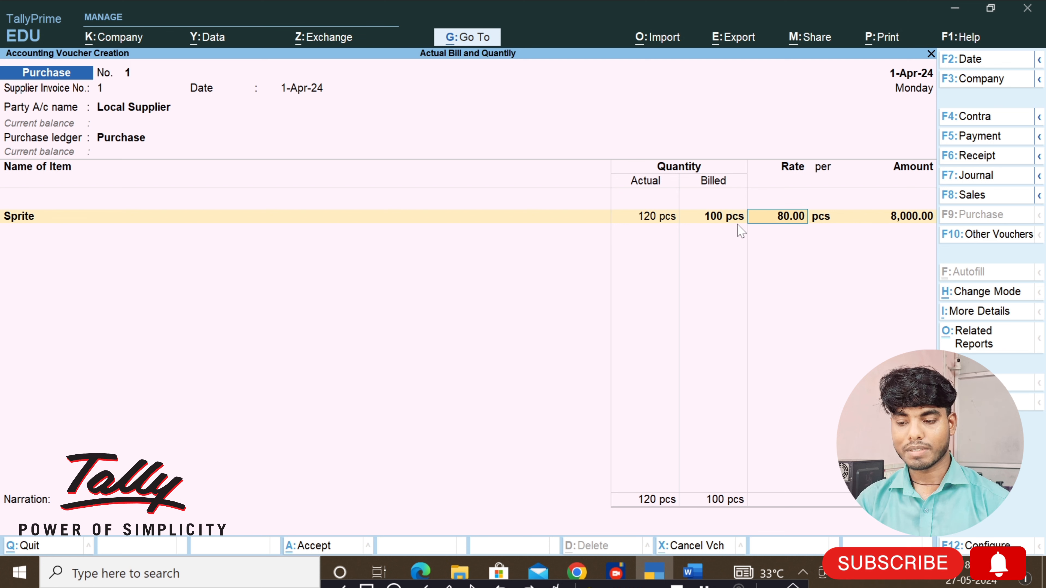
pyautogui.press('Return')
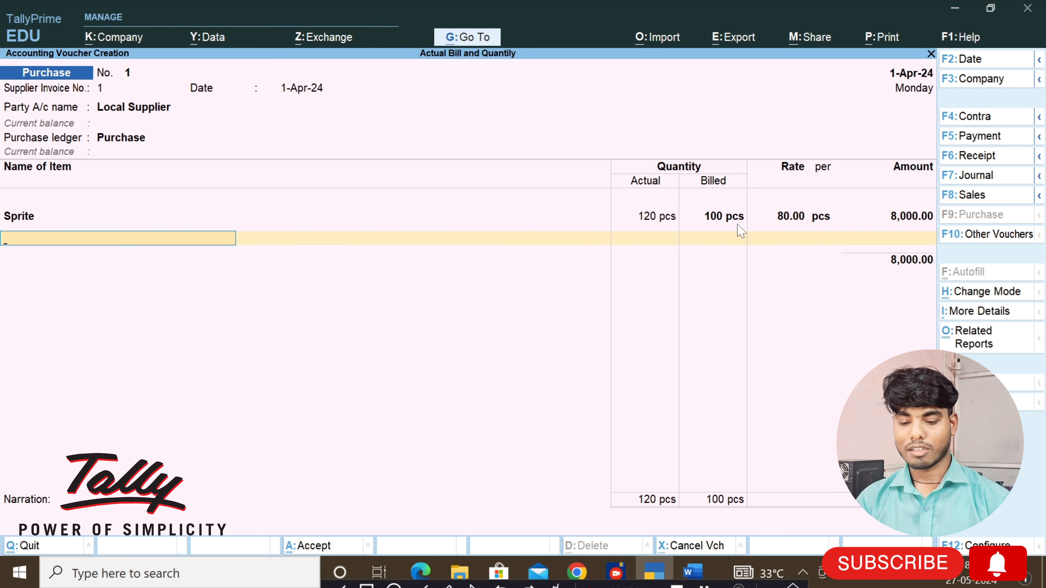
# - Add the 7 Up item to the purchase voucher with 120 pcs actual, 100 pcs billed and a rate of 81.00
pyautogui.write('7')
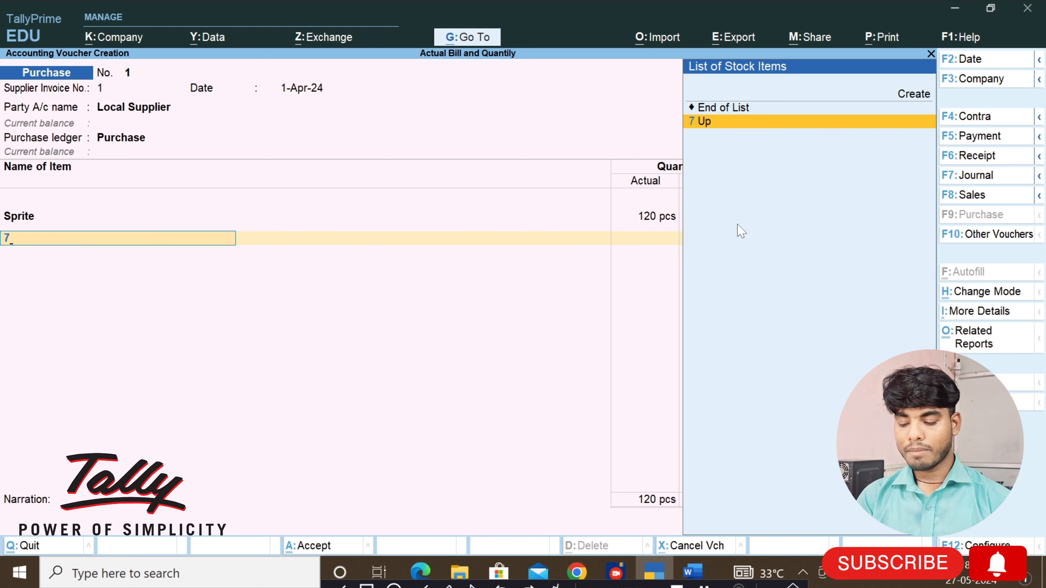
pyautogui.press('Return')
pyautogui.write('120')
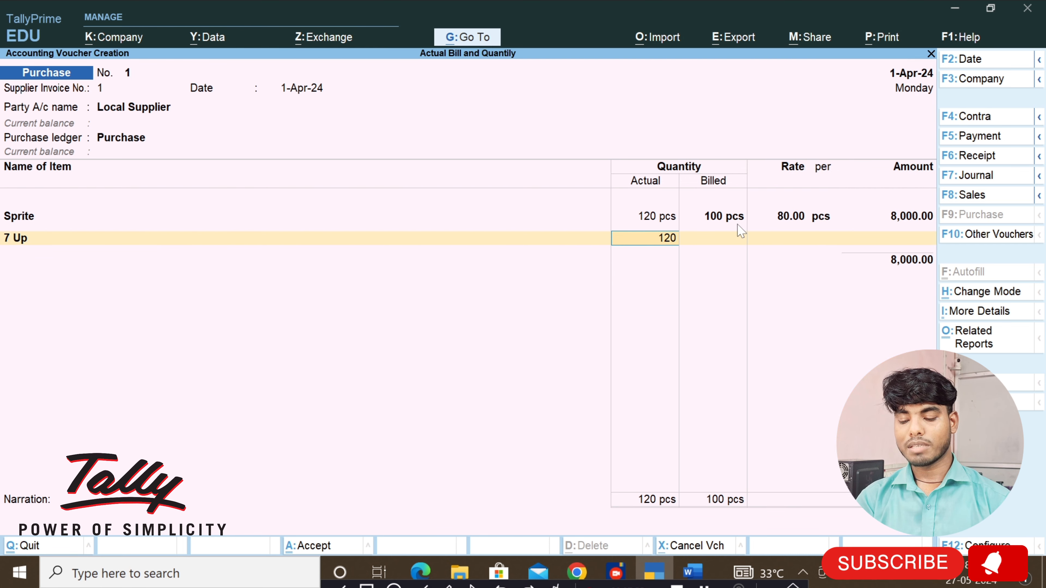
pyautogui.press('Return')
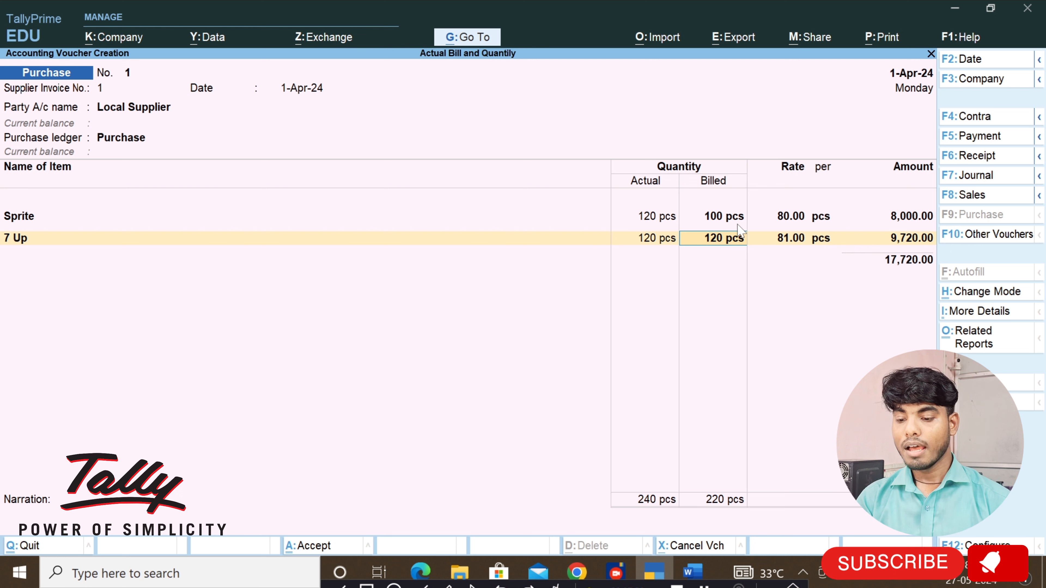
pyautogui.write('100')
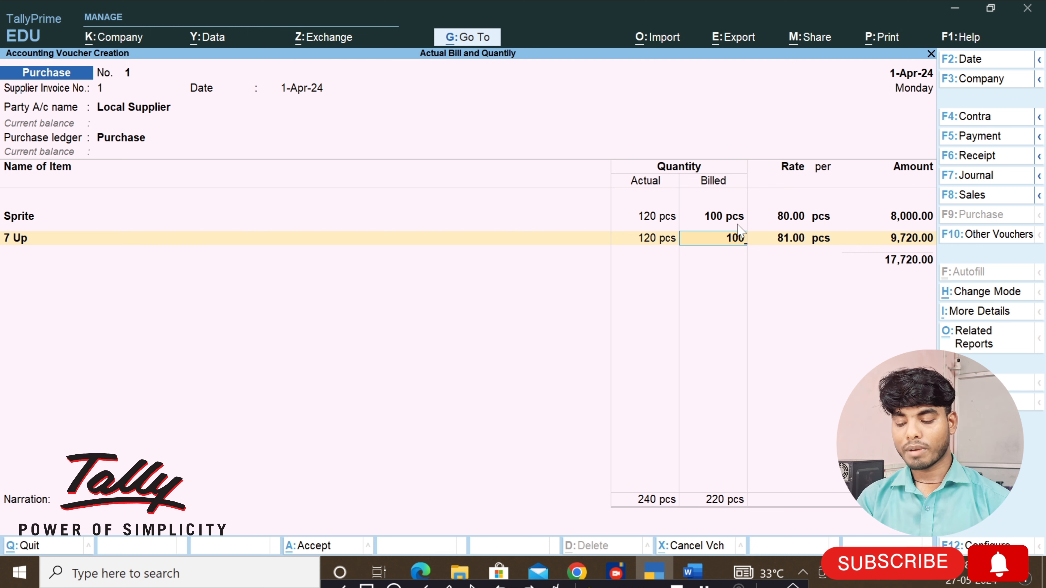
pyautogui.press('Return')
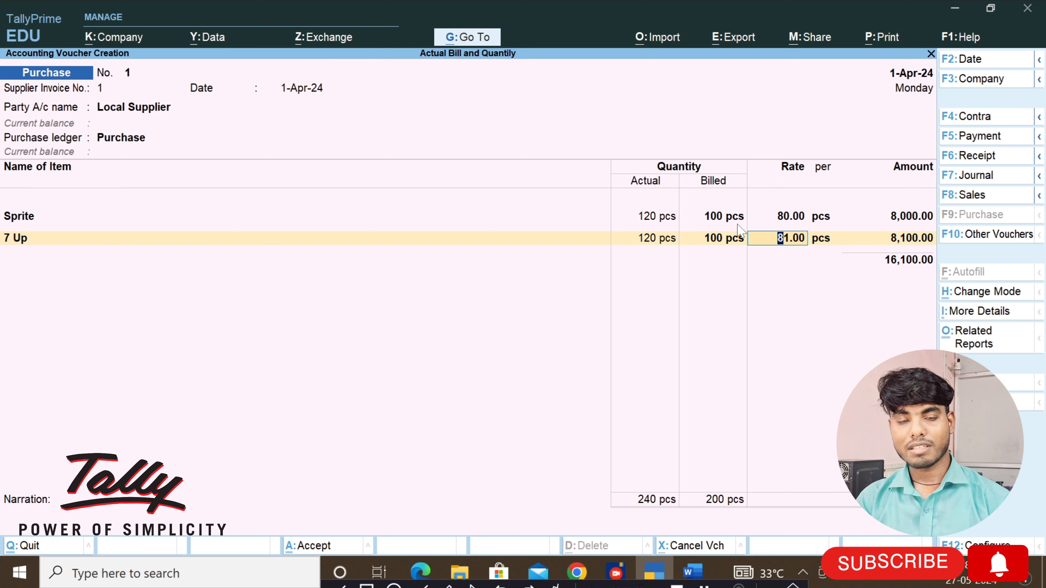
pyautogui.press('Return')
pyautogui.press('Return')
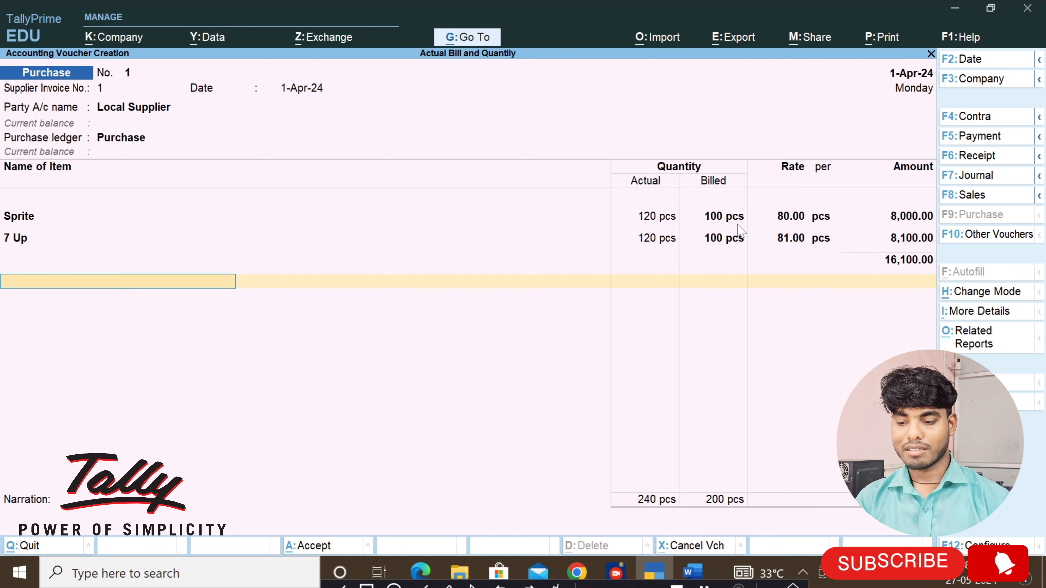
# - End the item list, set the supplier's bill-wise reference to On Account, and save the purchase voucher without a narration
pyautogui.press('Return')
pyautogui.press('Return')
pyautogui.press('Down')
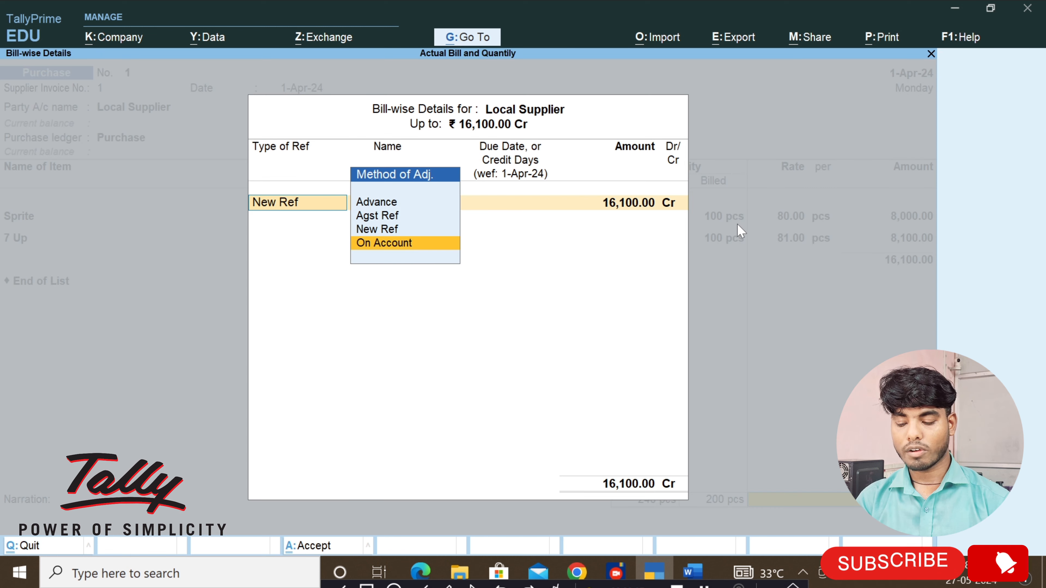
pyautogui.press('Return')
pyautogui.press('Return')
pyautogui.press('Return')
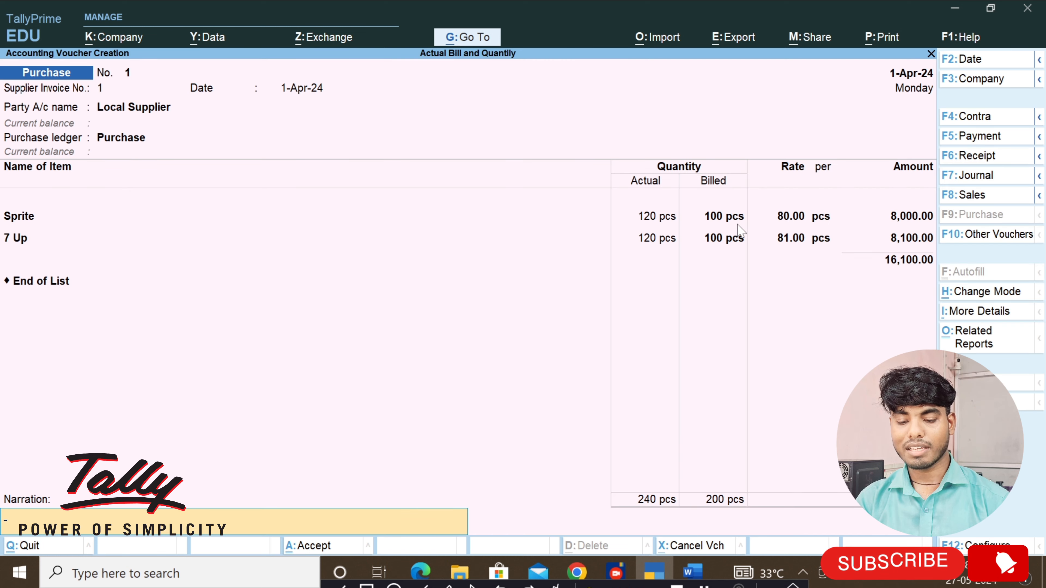
pyautogui.press('Return')
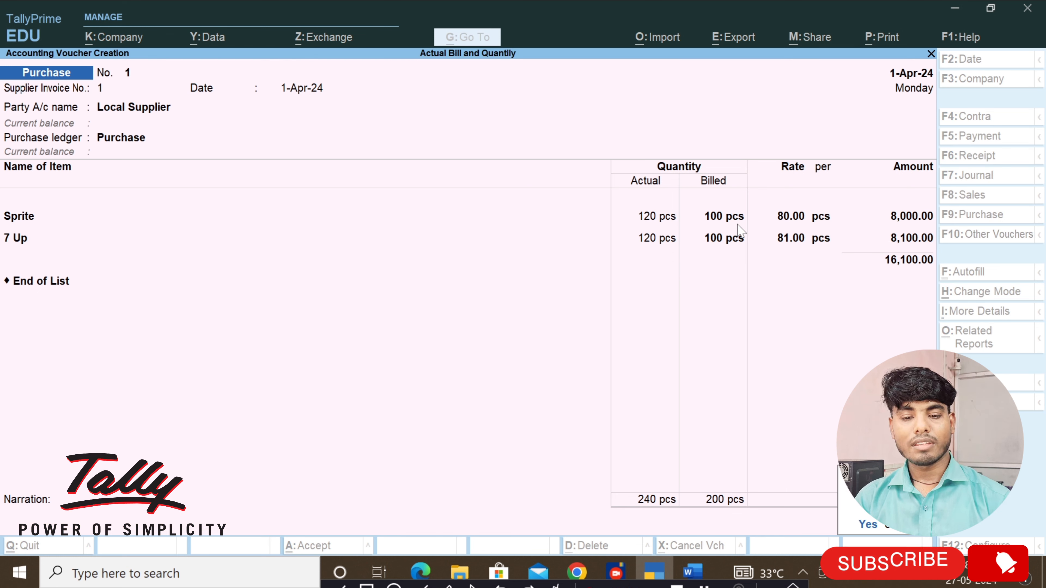
pyautogui.press('Return')
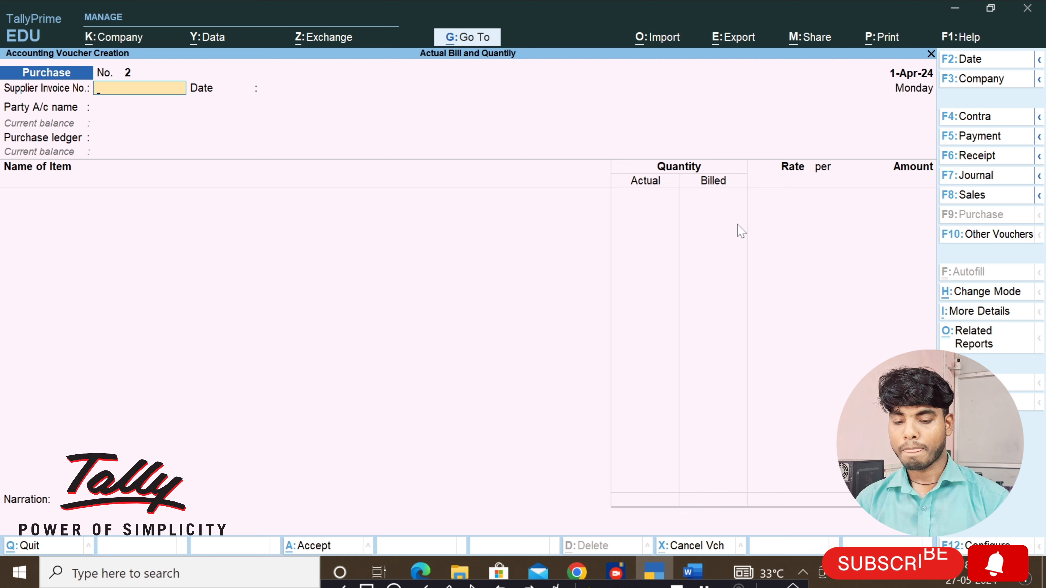
# - Start a new sales voucher and choose Local Customer as its party account
pyautogui.click(962, 197)
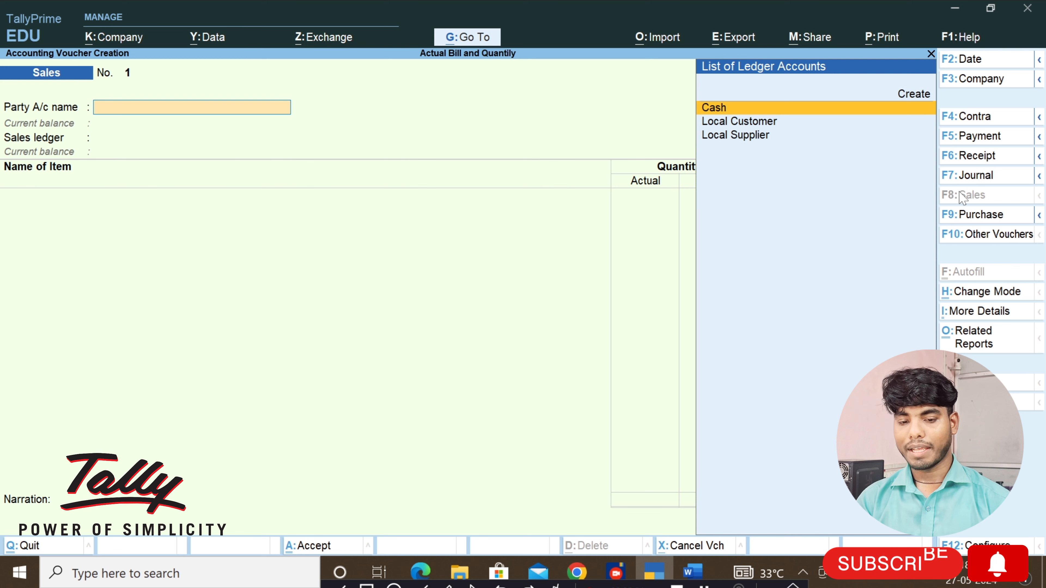
pyautogui.press('Down')
pyautogui.press('Down')
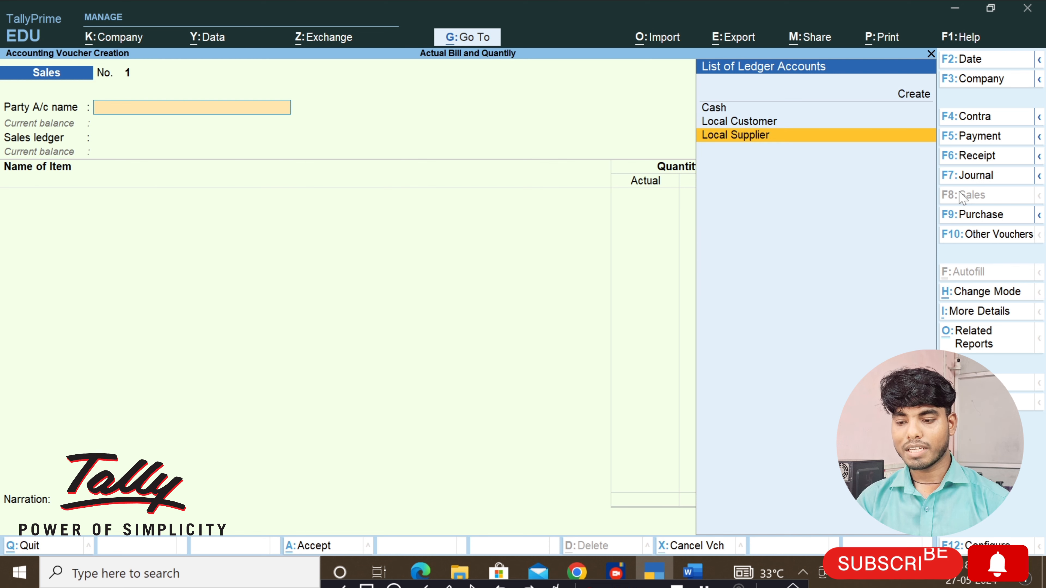
pyautogui.press('Return')
pyautogui.press('Escape')
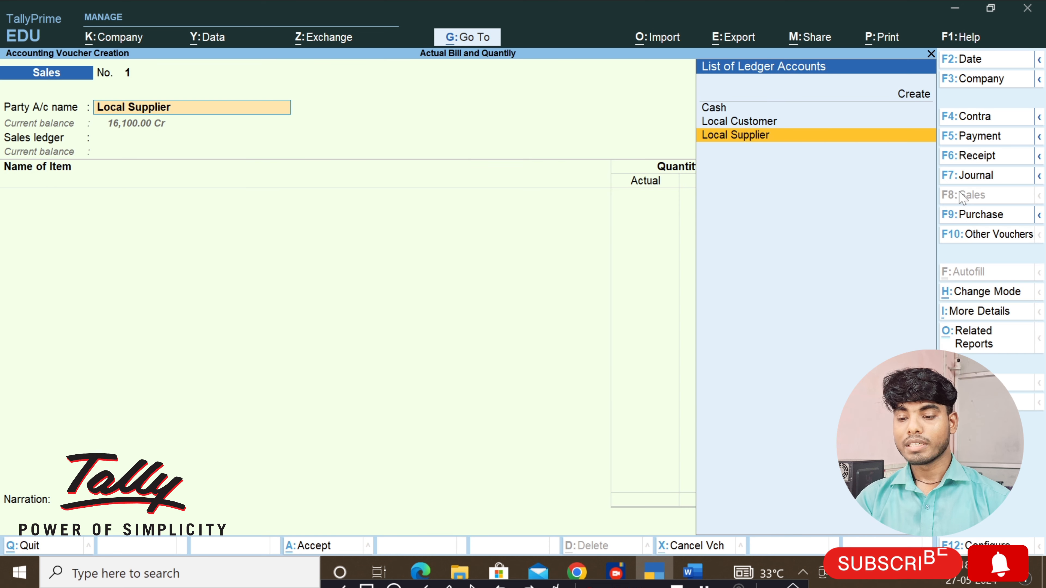
pyautogui.press('Up')
pyautogui.press('Return')
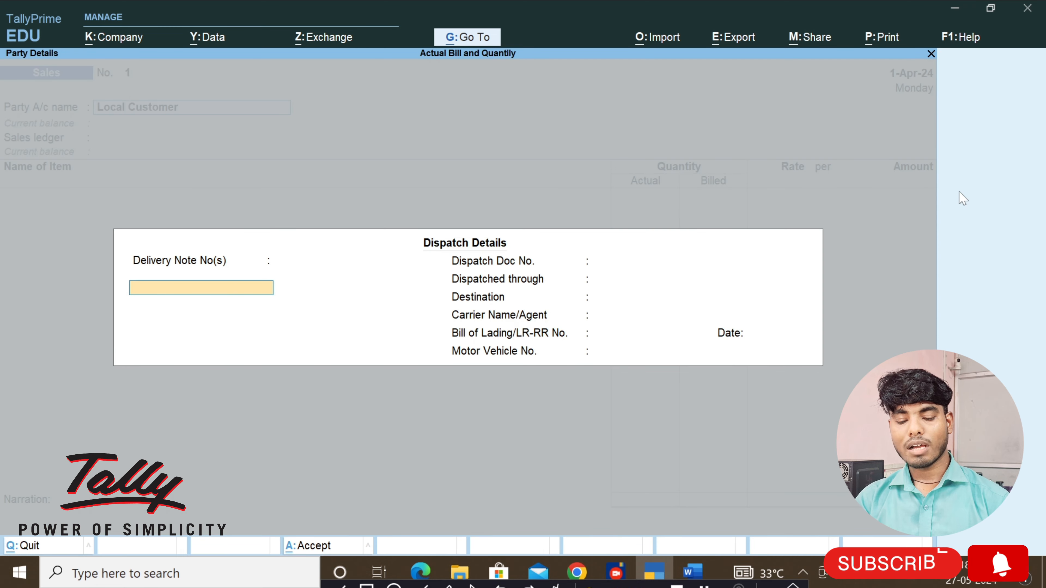
# - Accept the dispatch and party details without additions and choose Sale as the sales ledger
pyautogui.hotkey('ctrl', 'a')
pyautogui.press('Return')
pyautogui.press('Return')
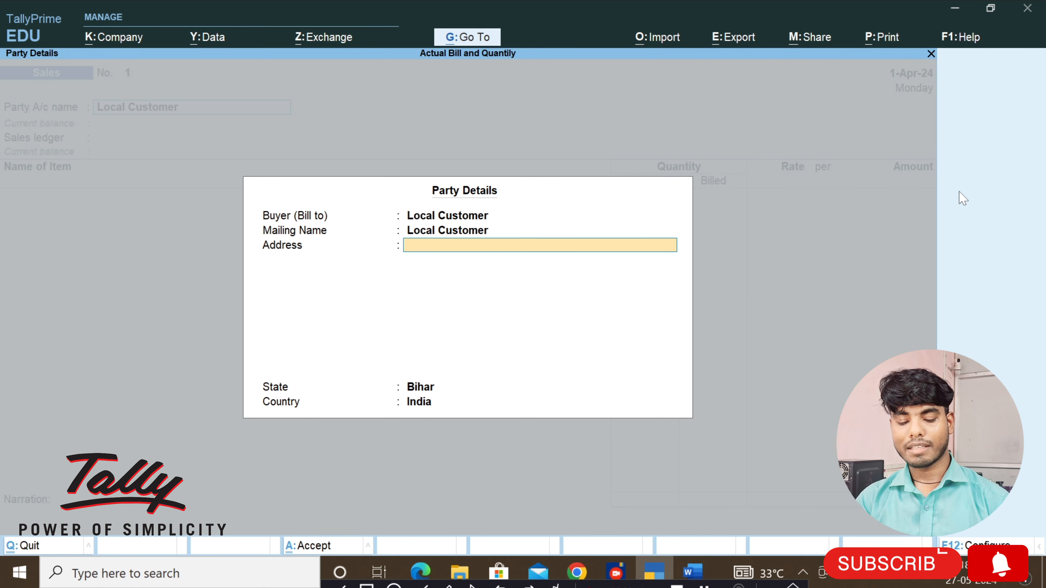
pyautogui.hotkey('ctrl', 'a')
pyautogui.press('Return')
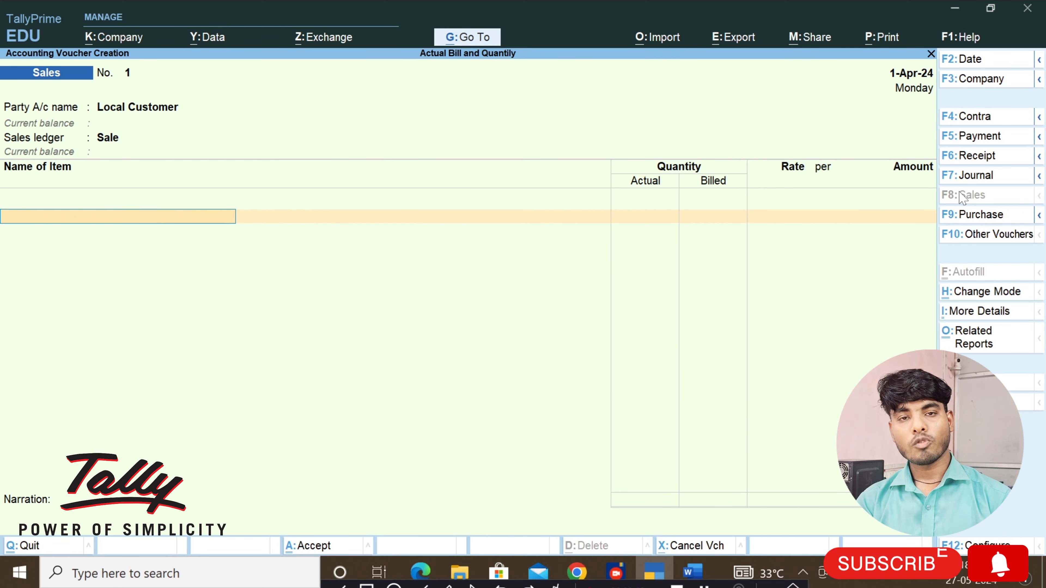
# - Add the Sprite item to the sales voucher with 12 pcs actual, 10 pcs billed and a rate of 95.00
pyautogui.write('S')
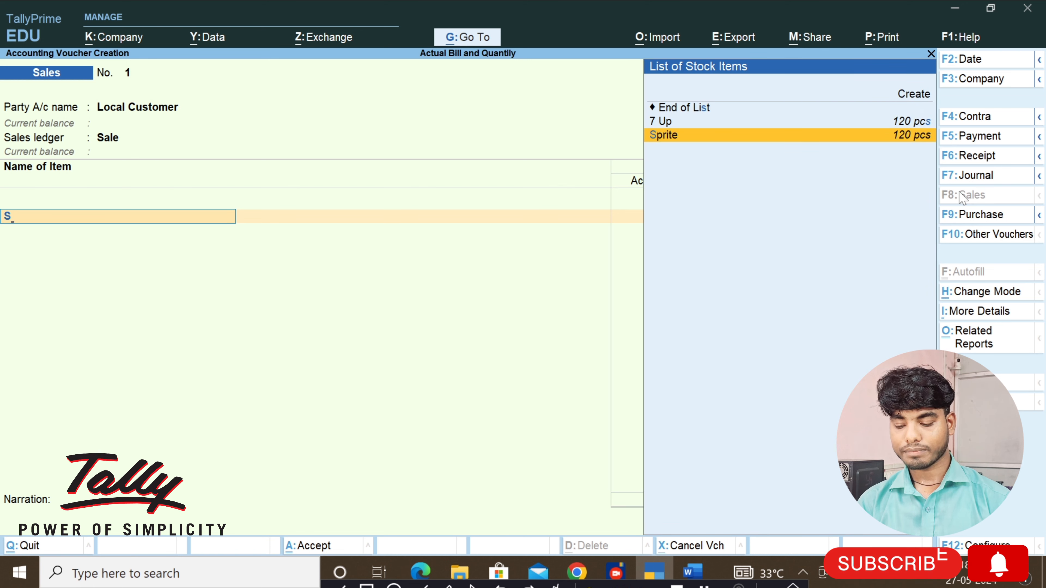
pyautogui.press('Return')
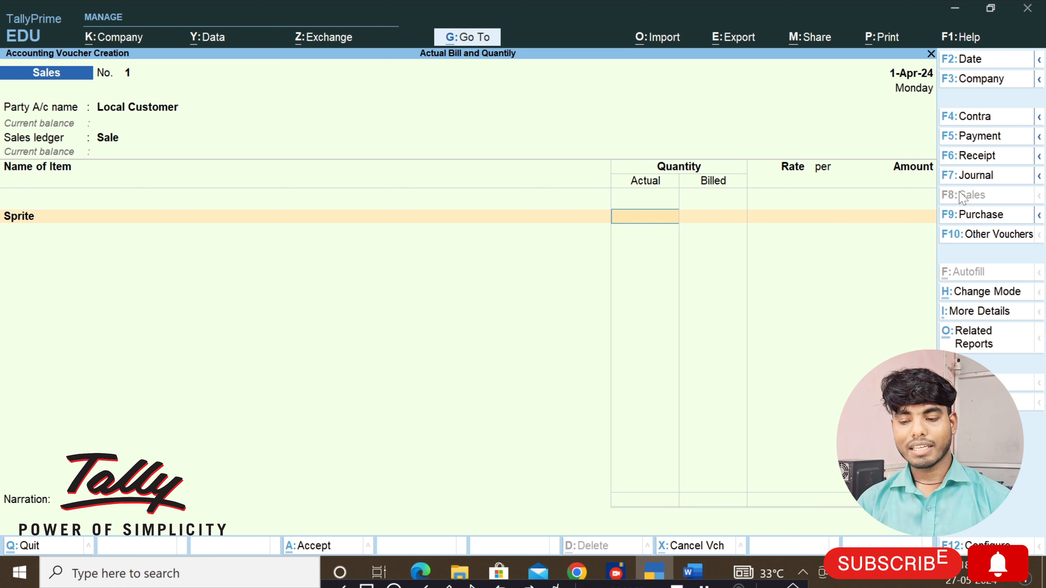
pyautogui.write('1')
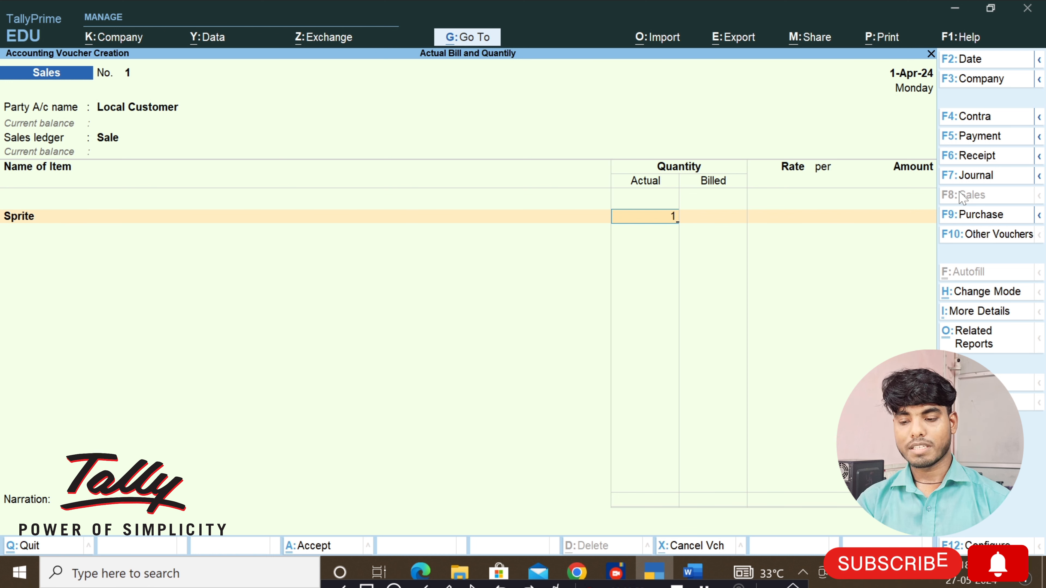
pyautogui.press('BackSpace')
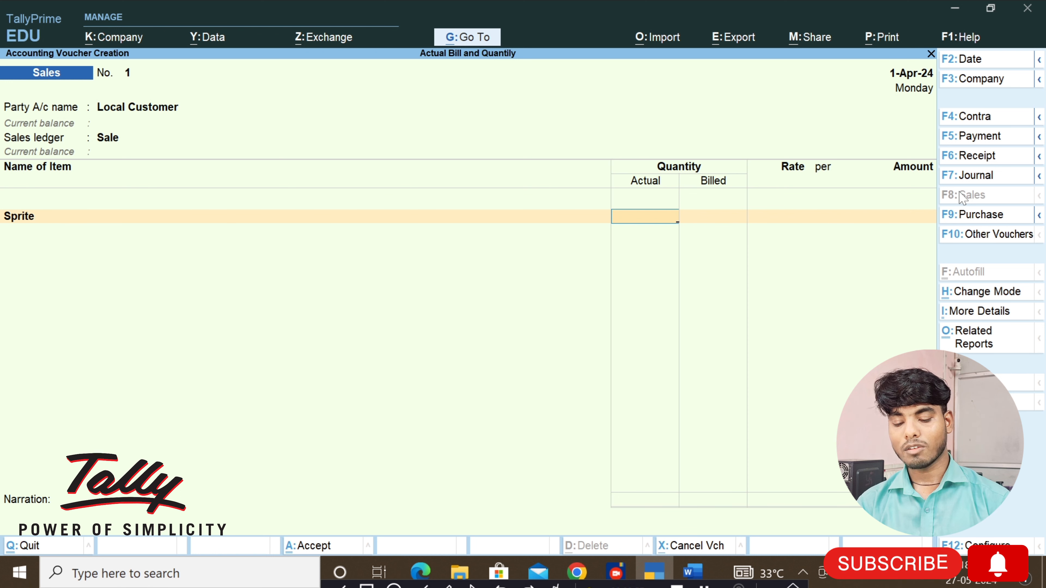
pyautogui.write('12')
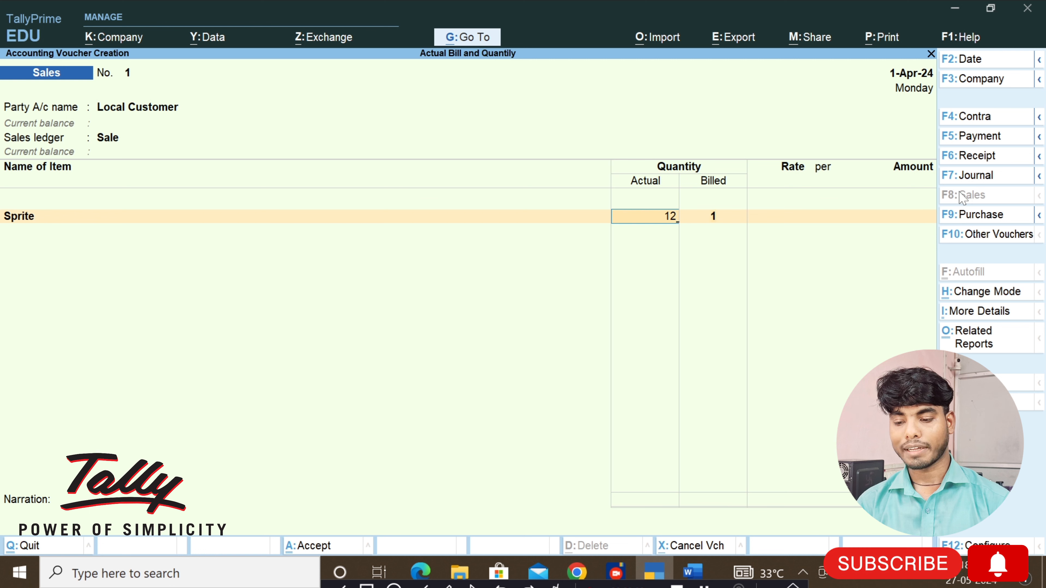
pyautogui.press('Return')
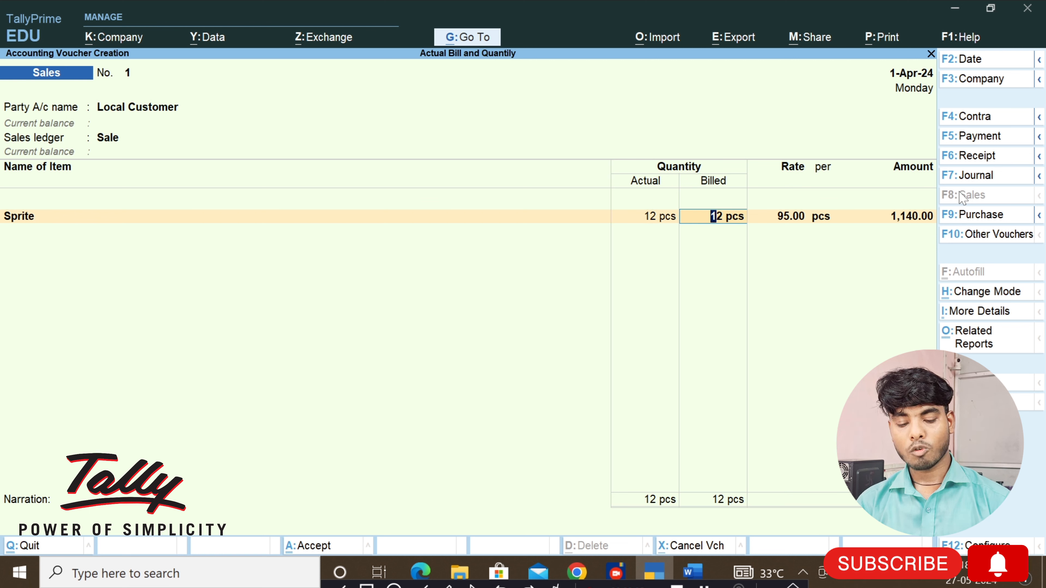
pyautogui.write('10')
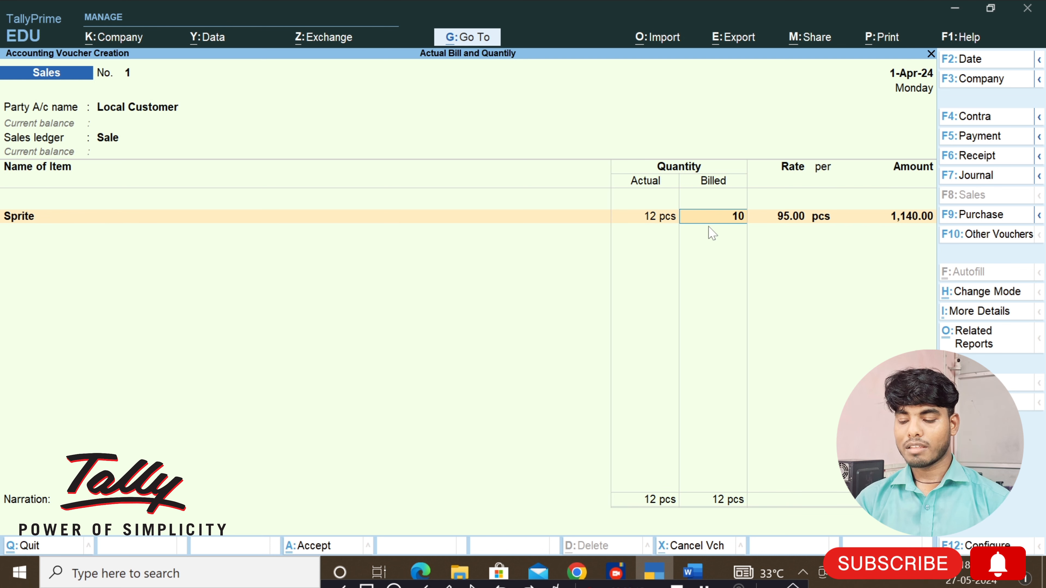
pyautogui.press('Return')
pyautogui.press('Return')
pyautogui.press('Return')
pyautogui.press('Return')
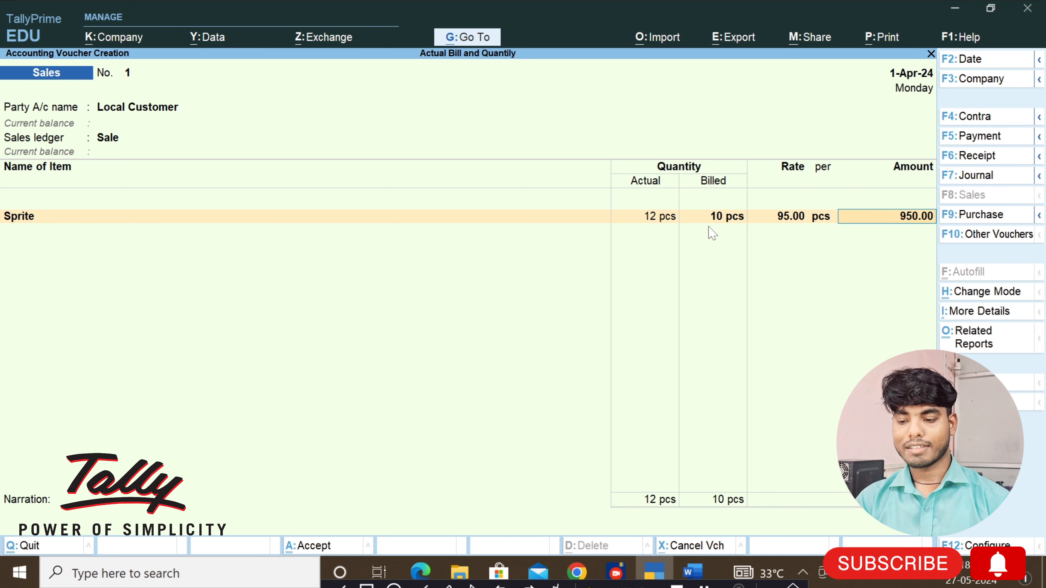
# - Add the 7 Up item to the sales voucher with 12 pcs actual, 10 pcs billed and a rate of 95.00
pyautogui.write('7')
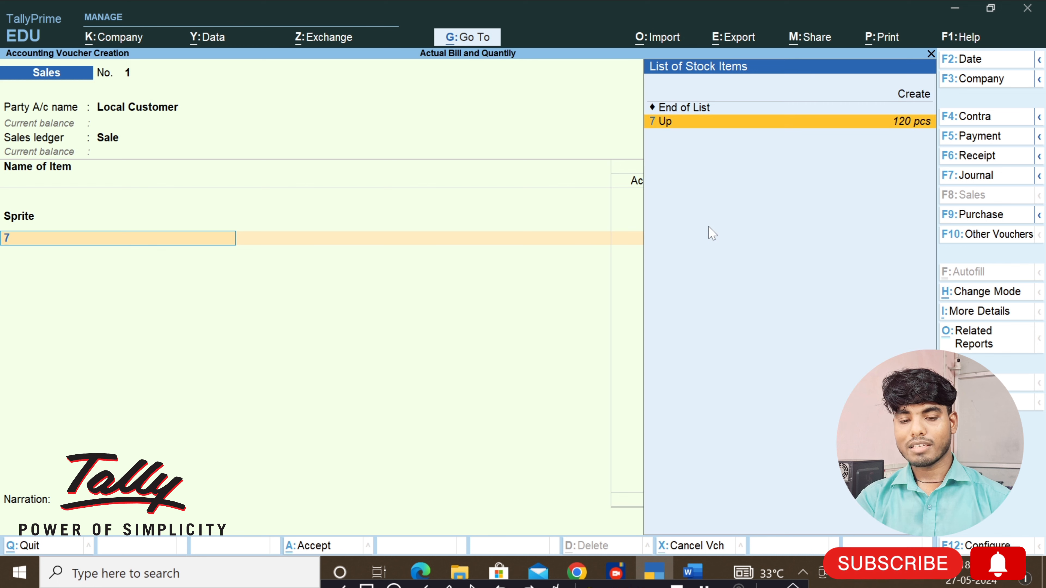
pyautogui.press('Return')
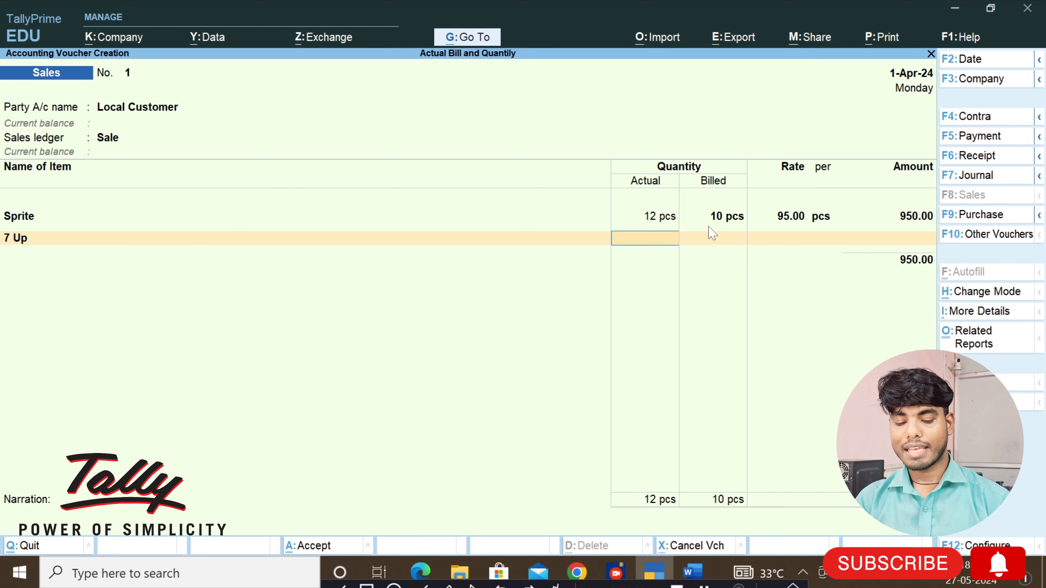
pyautogui.press('Return')
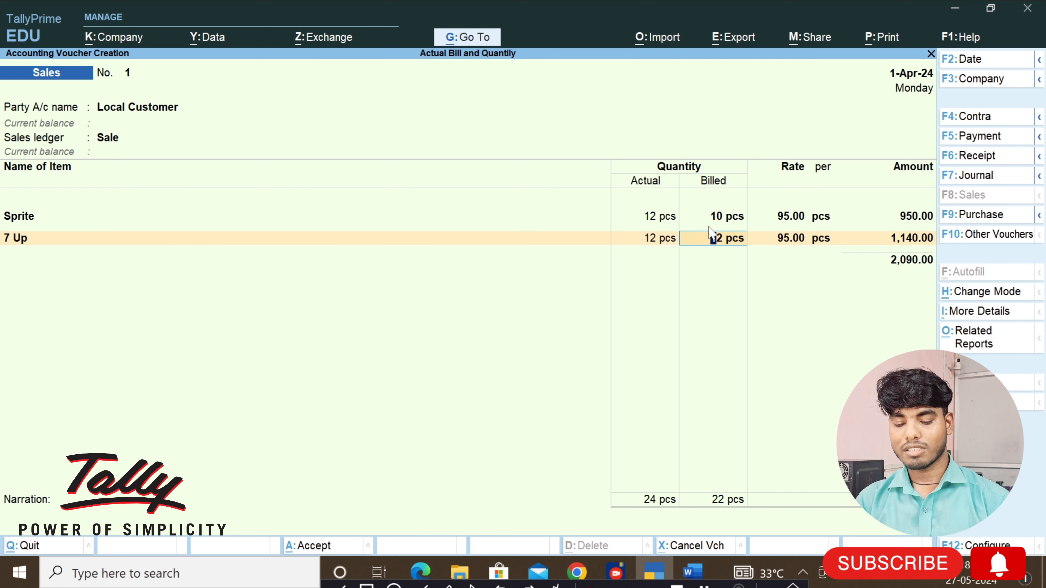
pyautogui.write('10')
pyautogui.press('Return')
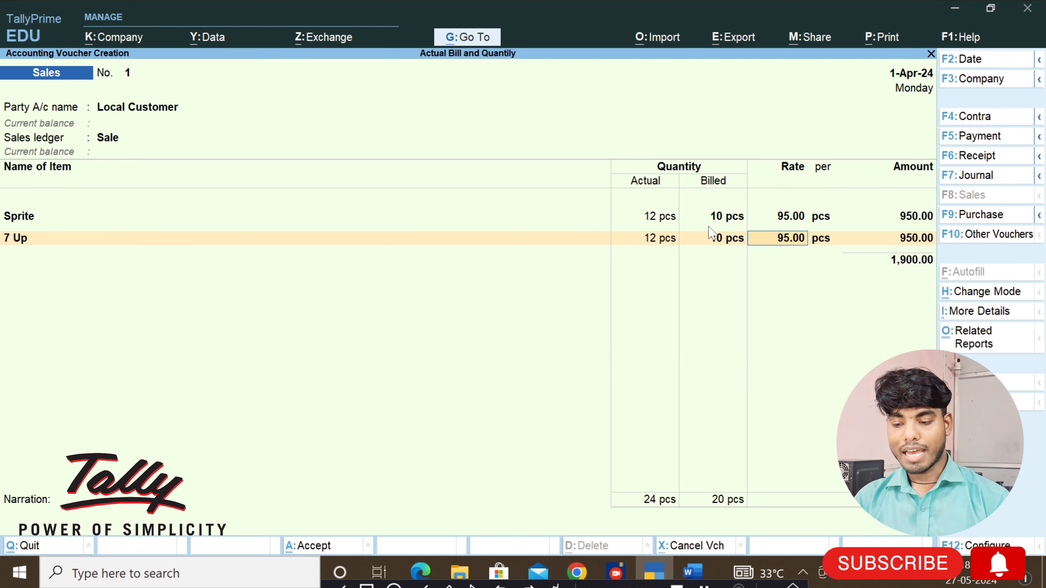
pyautogui.press('Return')
pyautogui.press('Return')
pyautogui.press('Return')
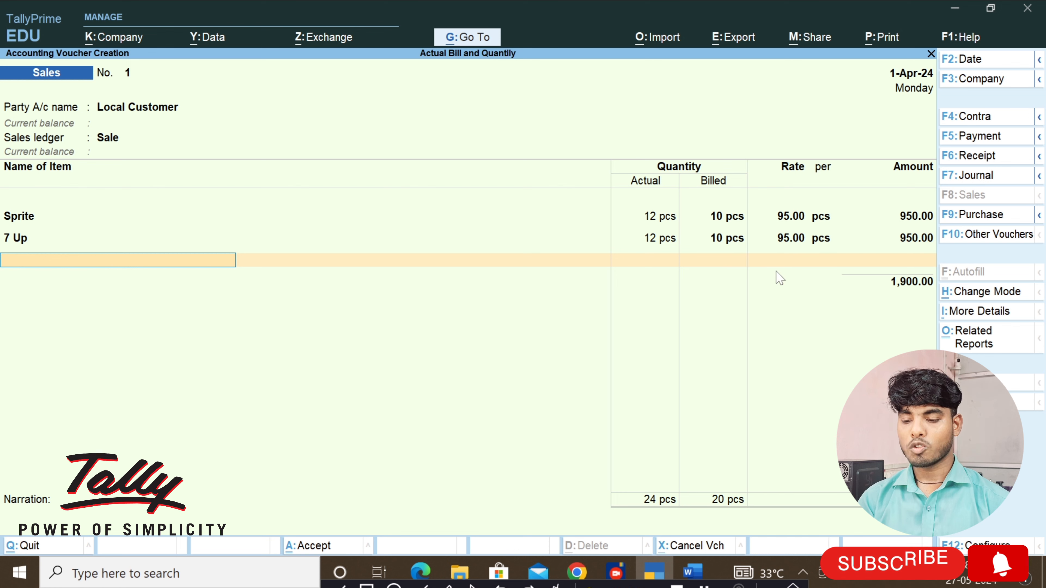
# - Finish the item list, allocate the sales bill as On Account, save the voucher and leave voucher entry
pyautogui.press('Return')
pyautogui.press('Return')
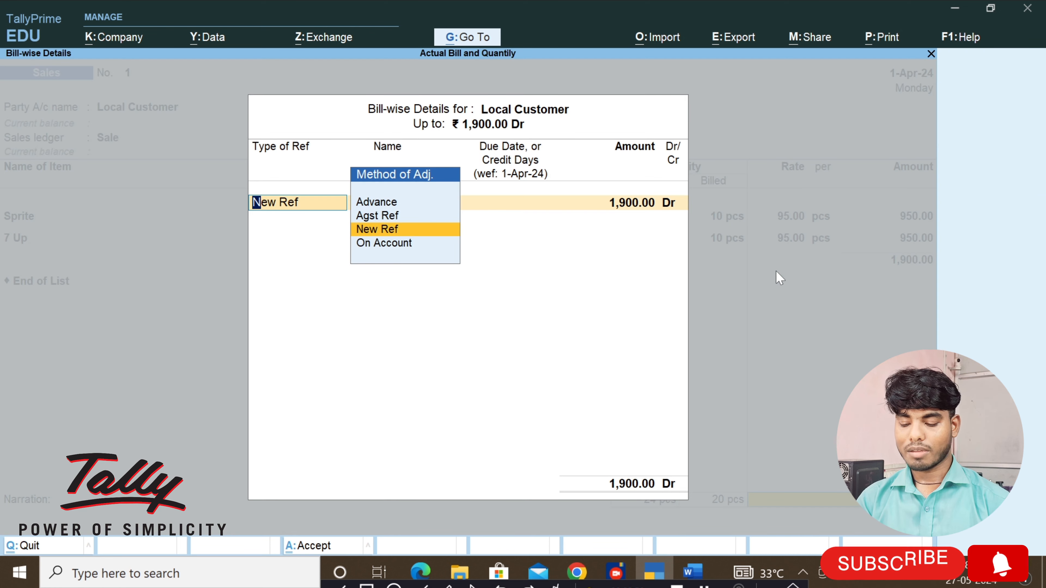
pyautogui.press('Down')
pyautogui.press('Return')
pyautogui.press('Return')
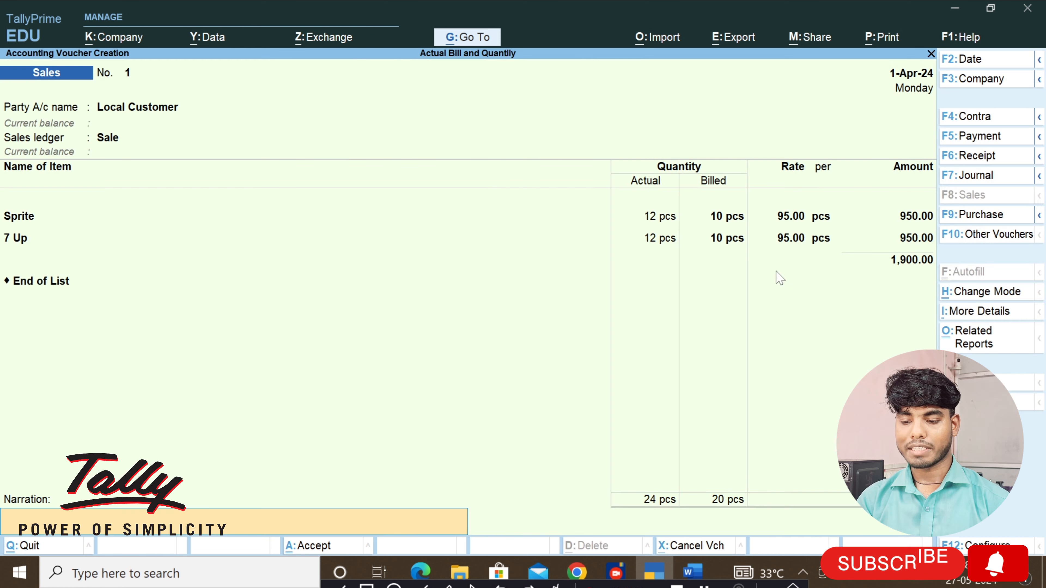
pyautogui.press('Return')
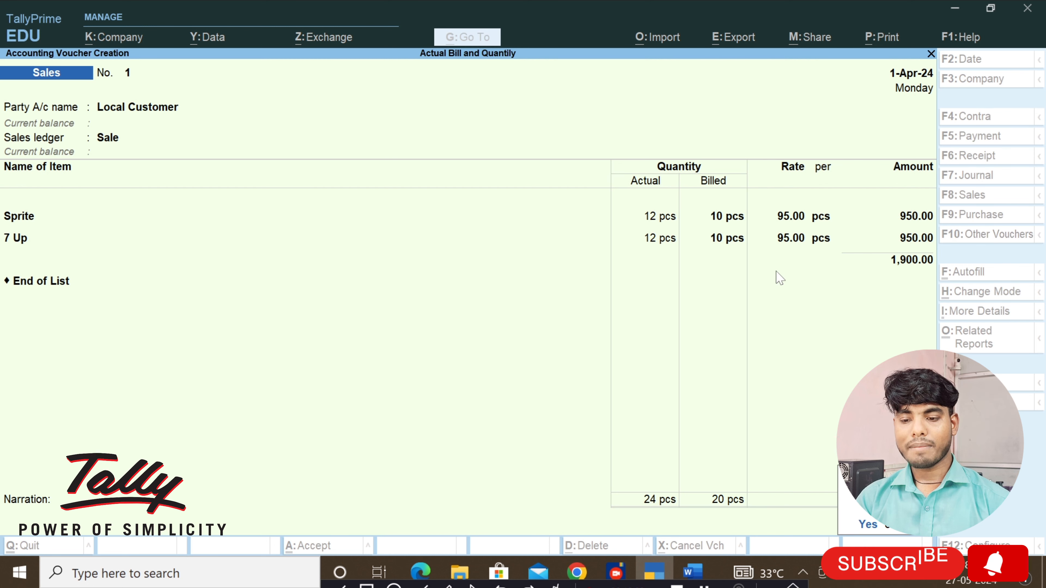
pyautogui.press('Return')
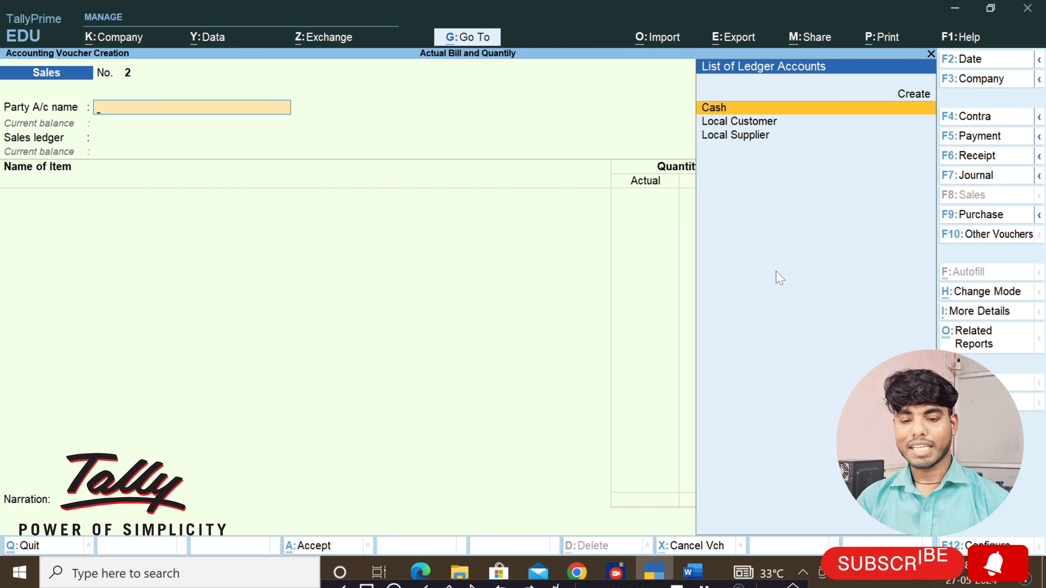
pyautogui.press('Escape')
pyautogui.press('Return')
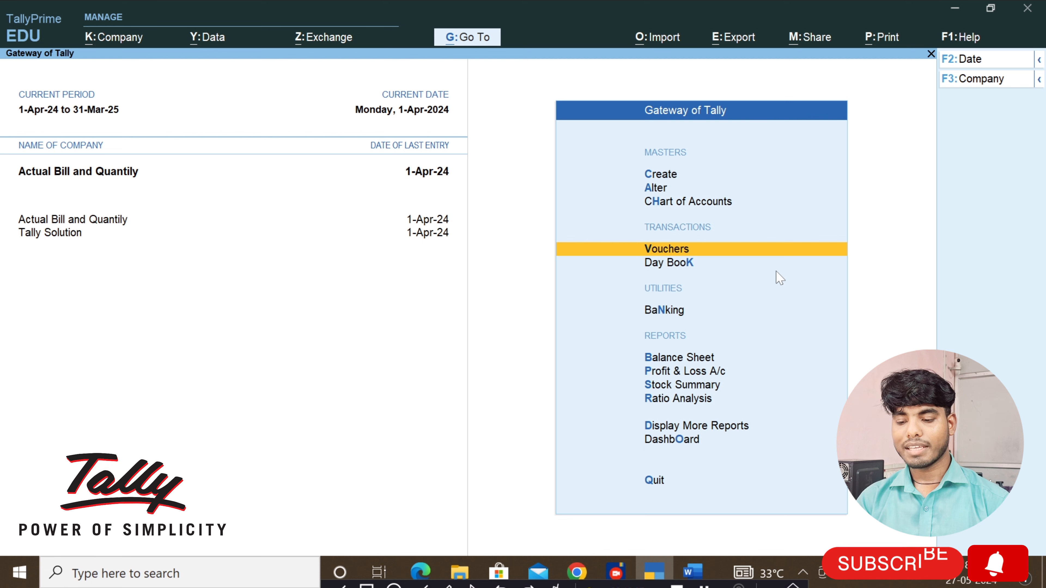
# - Open the Local Supplier purchase voucher from the April entries of the Purchase Register
pyautogui.click(649, 429)
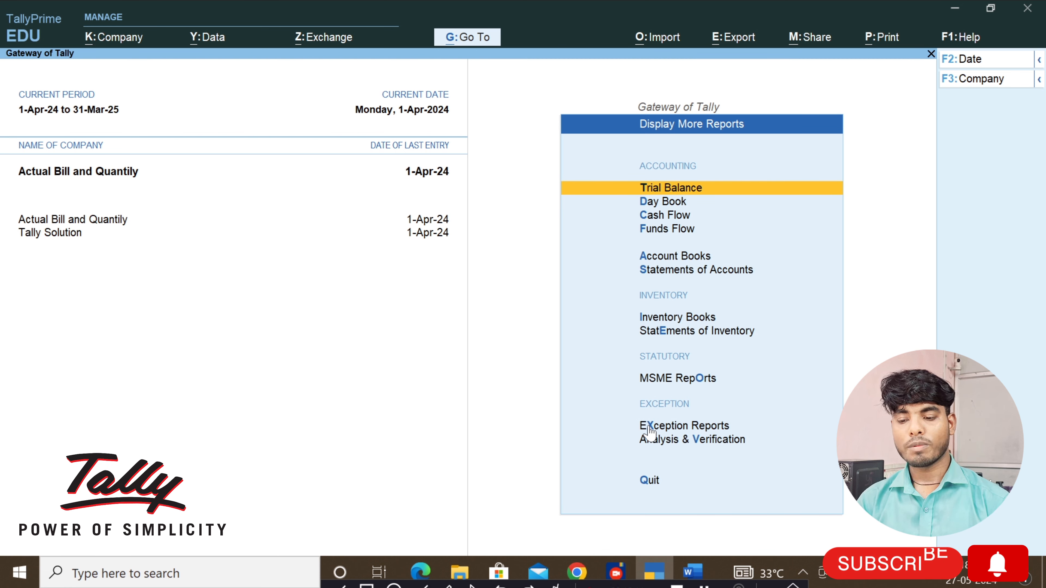
pyautogui.click(662, 257)
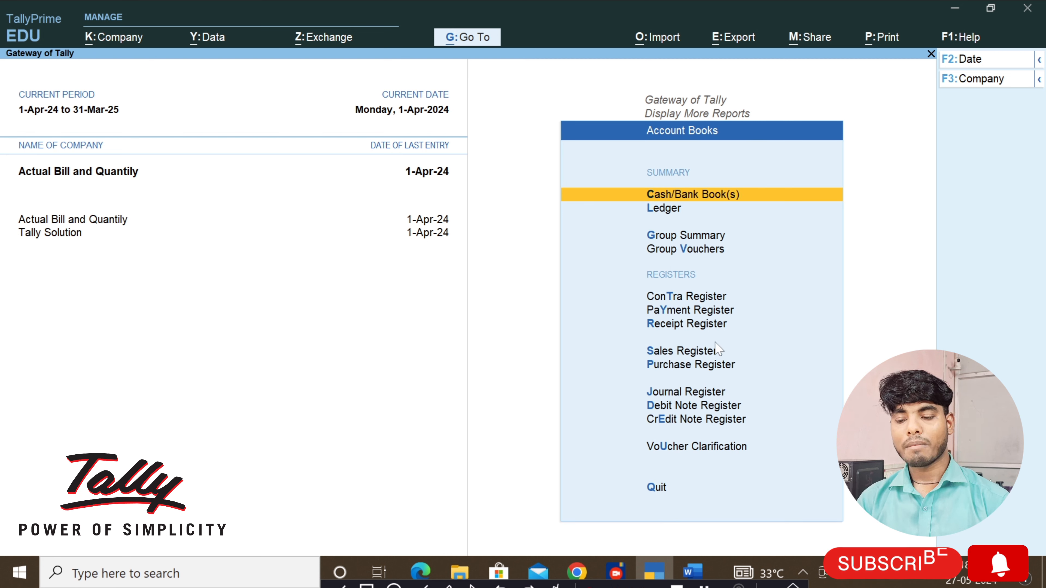
pyautogui.click(684, 366)
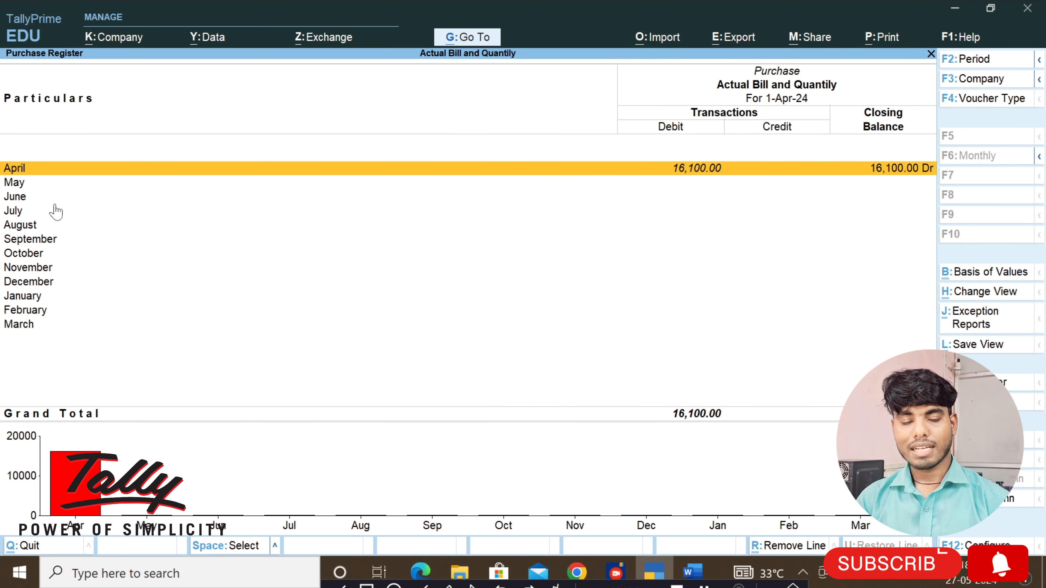
pyautogui.press('Return')
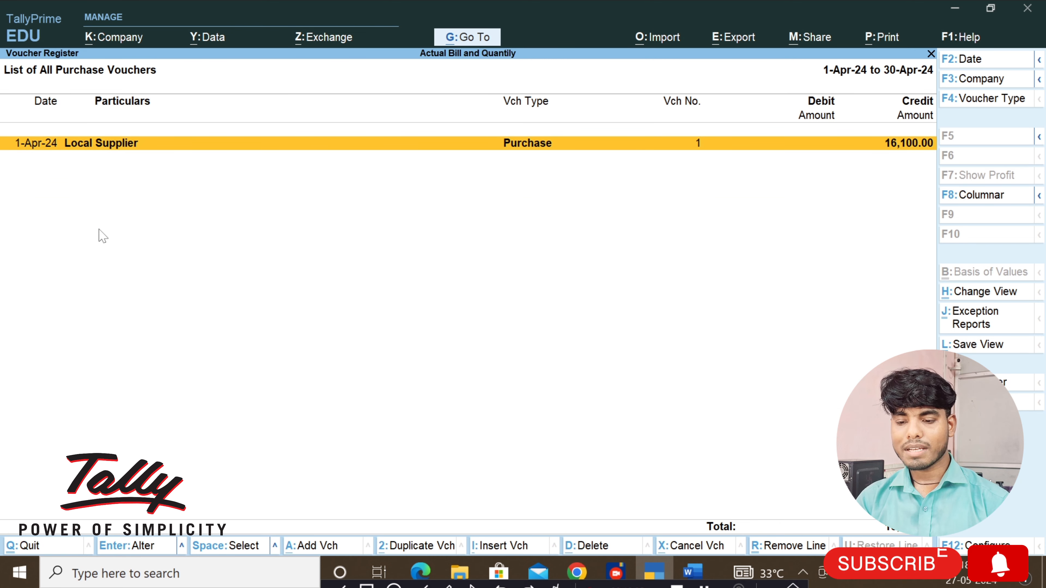
pyautogui.press('Return')
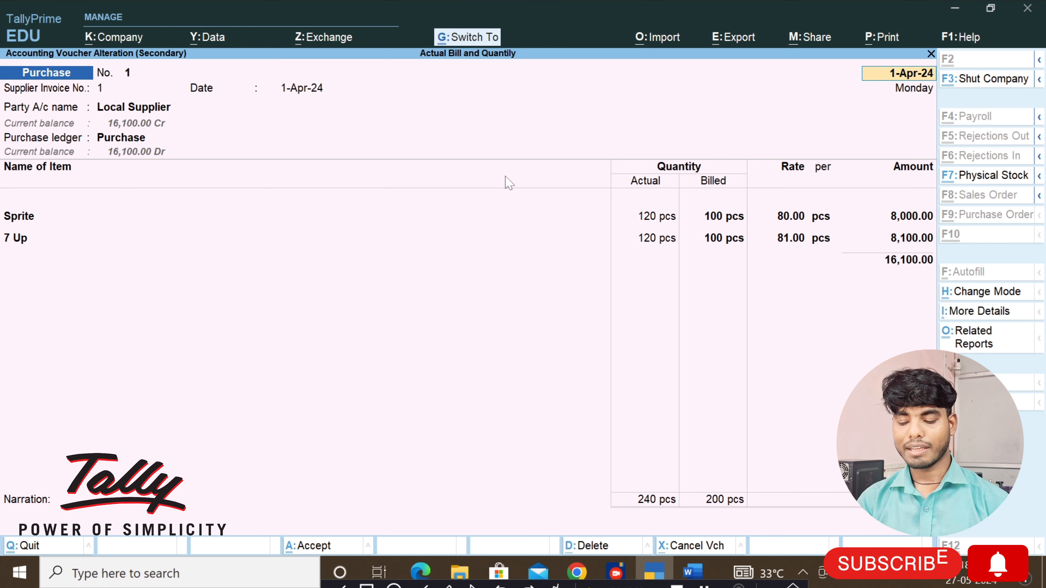
# - Preview the purchase invoice for printing, examine its quantity column enlarged, and close the preview and the voucher
pyautogui.hotkey('ctrl', 'p')
pyautogui.press('Left')
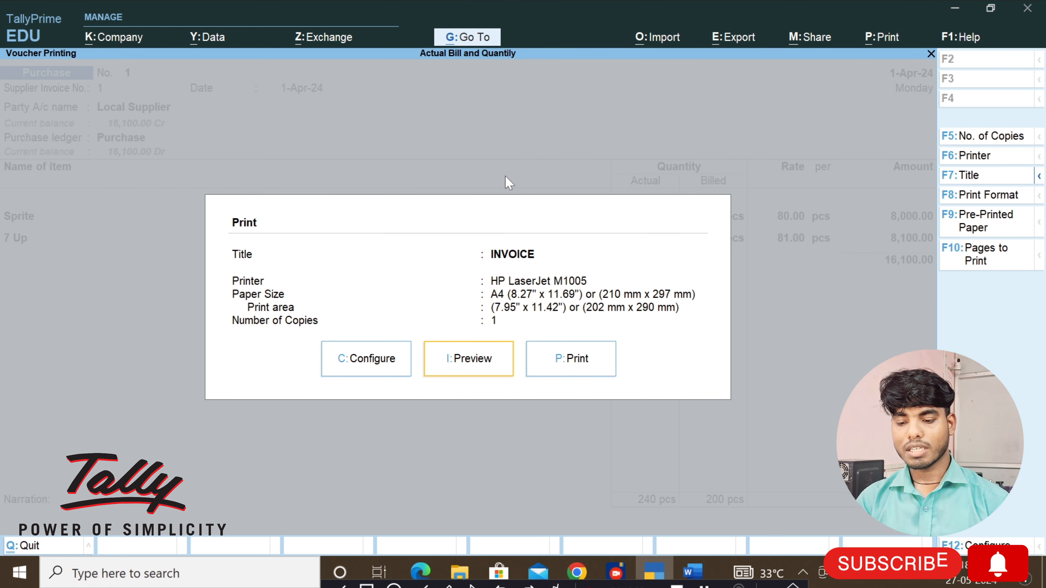
pyautogui.press('Return')
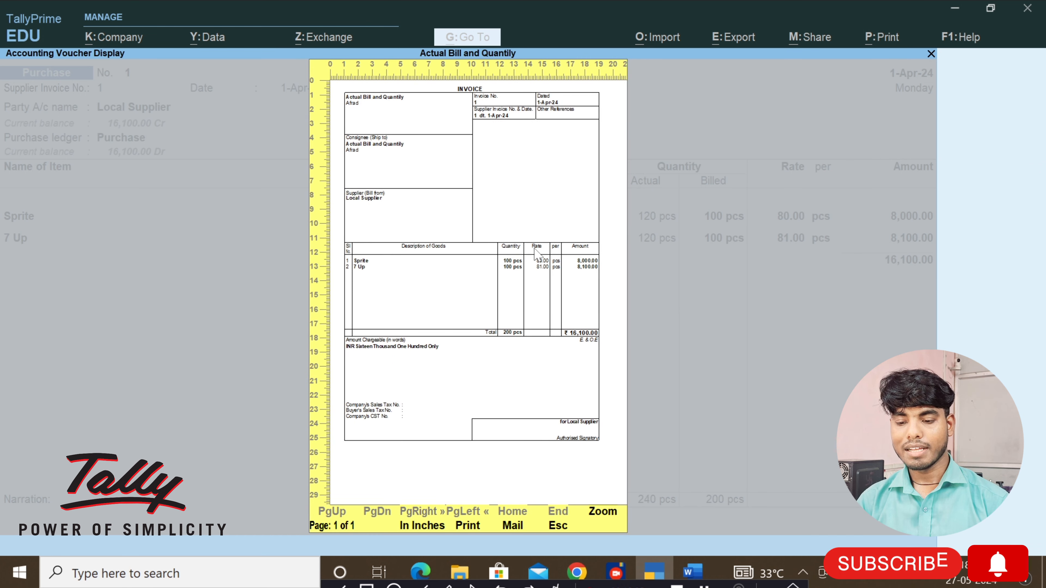
pyautogui.press('Return')
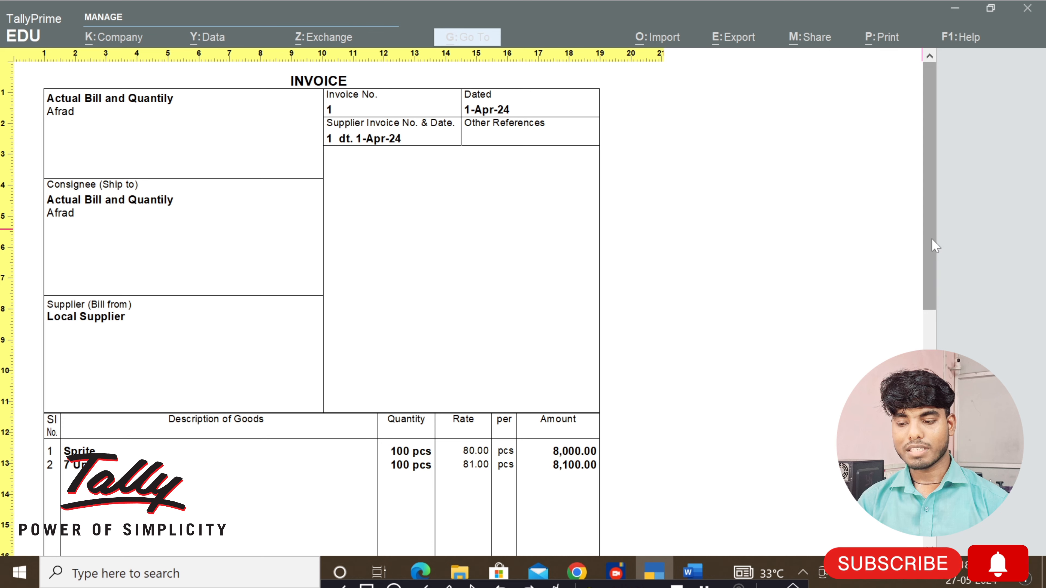
pyautogui.scroll(-5, 928, 239)
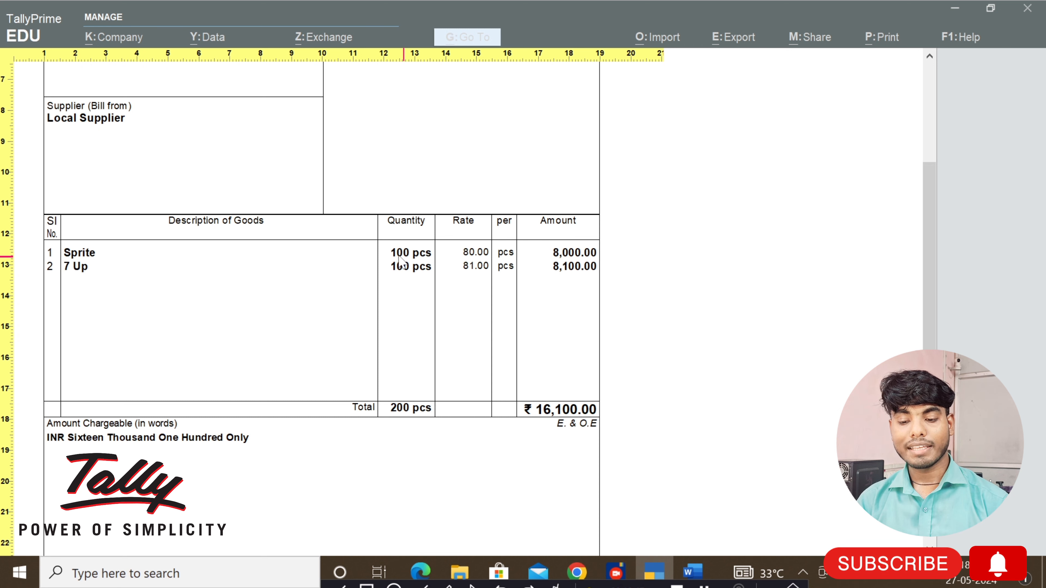
pyautogui.click(482, 270)
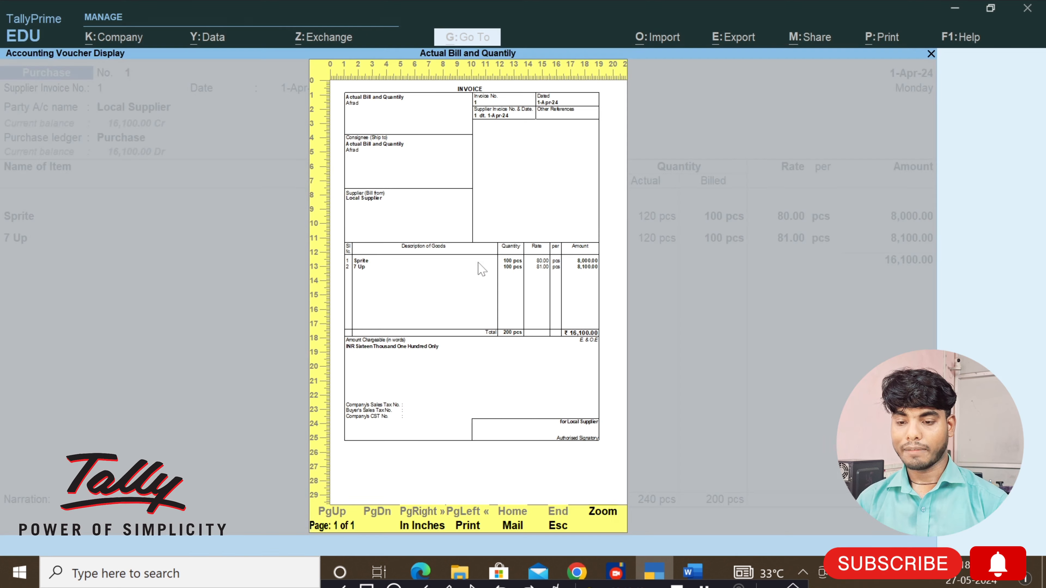
pyautogui.press('Escape')
pyautogui.press('Escape')
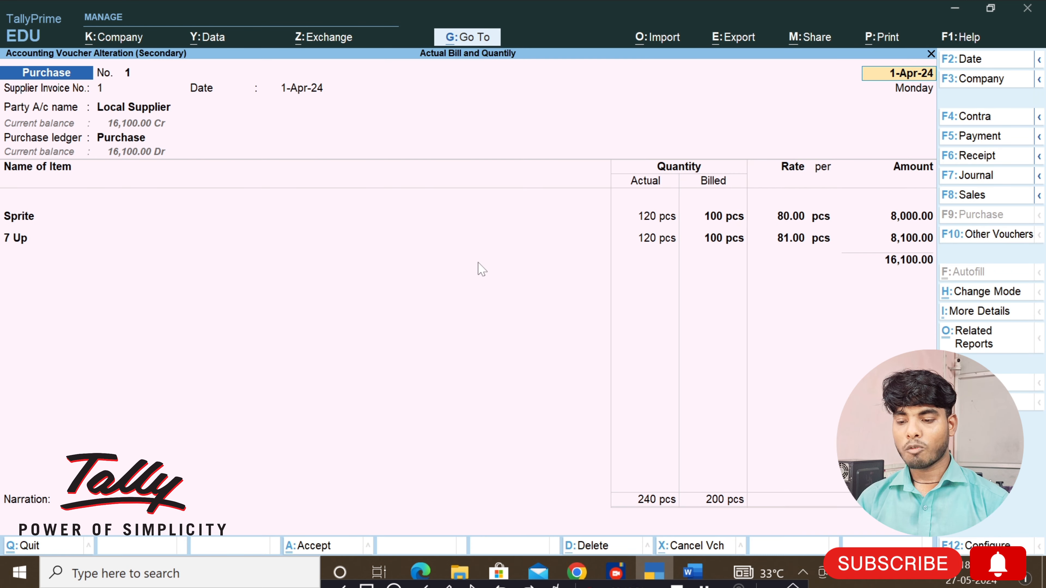
pyautogui.press('Escape')
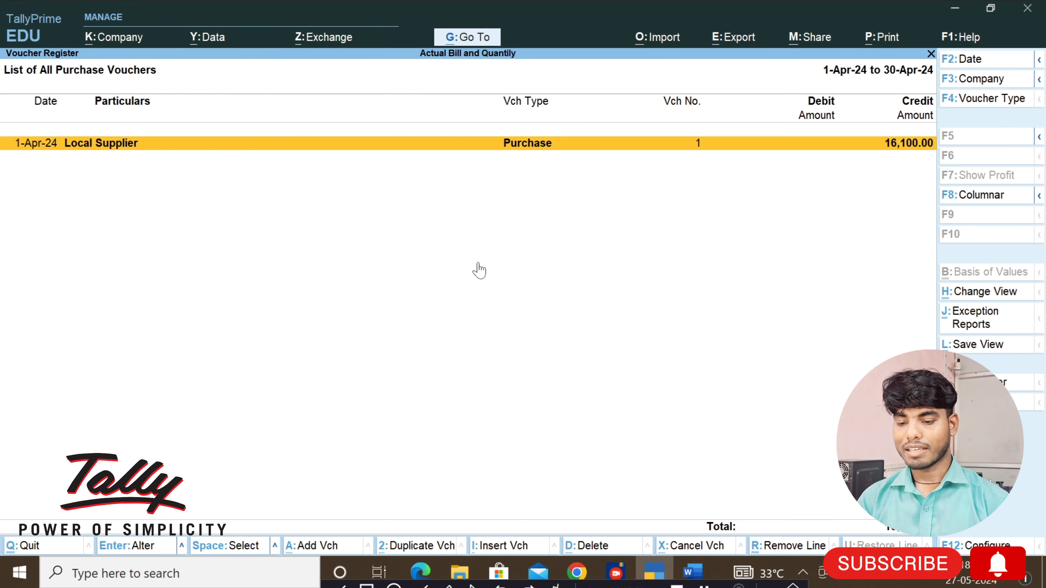
# - Open the Local Customer sales voucher from the April entries of the Sales Register
pyautogui.press('Escape')
pyautogui.press('Up')
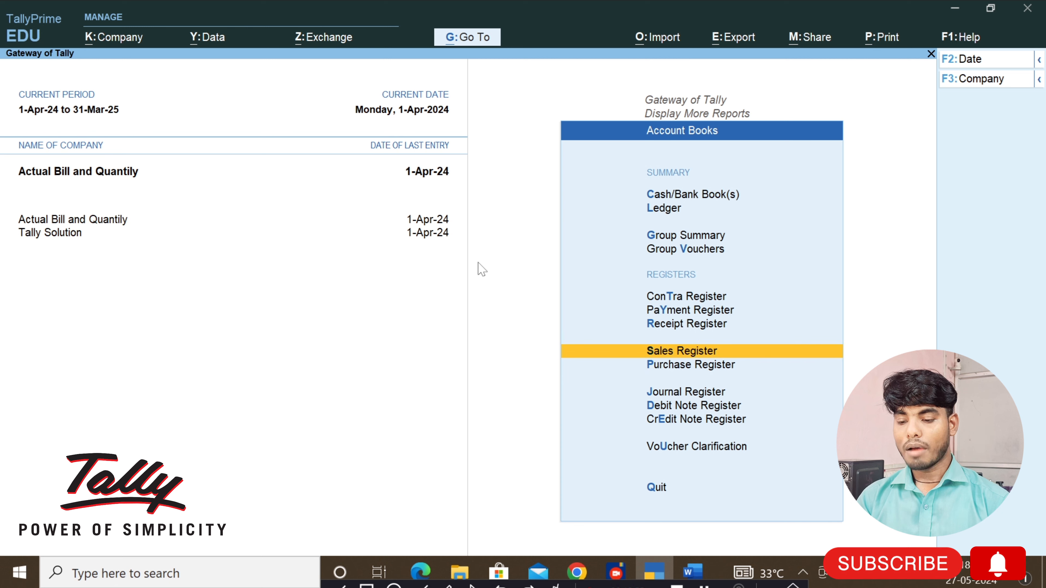
pyautogui.press('Return')
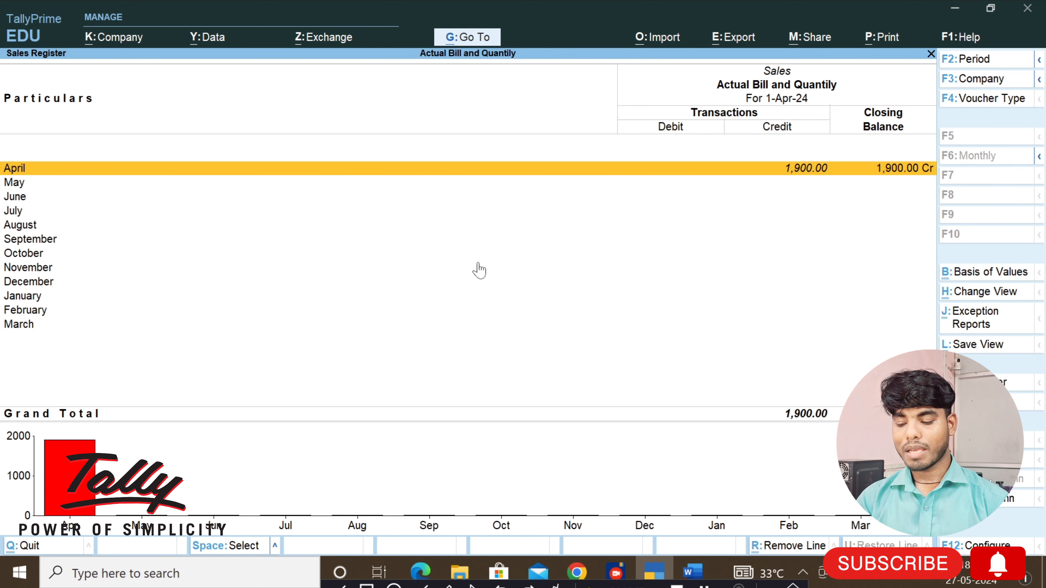
pyautogui.press('Return')
pyautogui.press('Return')
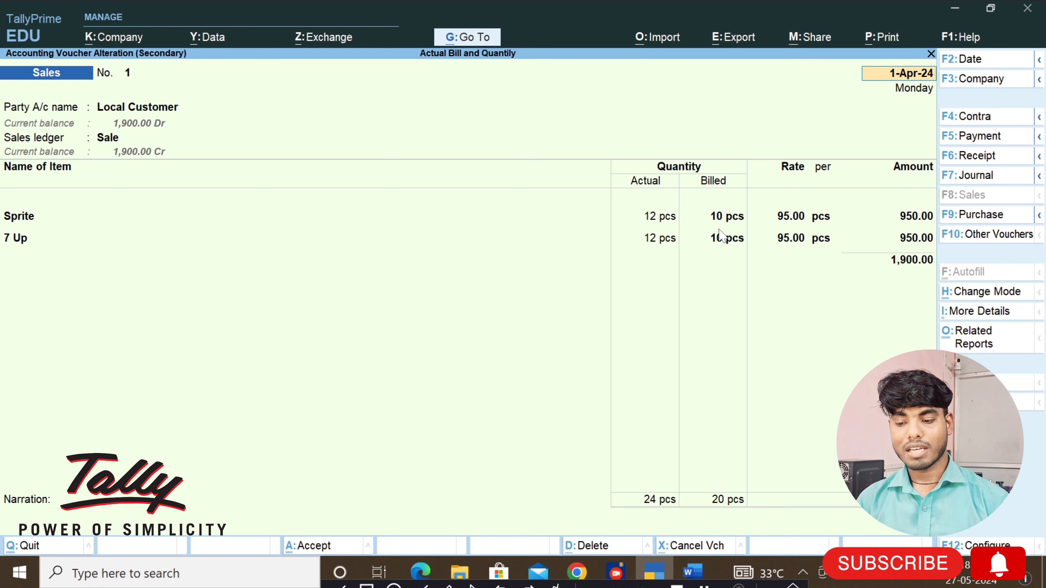
# - Preview the sales invoice for printing, examine its quantity column enlarged, and return to the print settings
pyautogui.press('ctrl')
pyautogui.hotkey('ctrl', 'p')
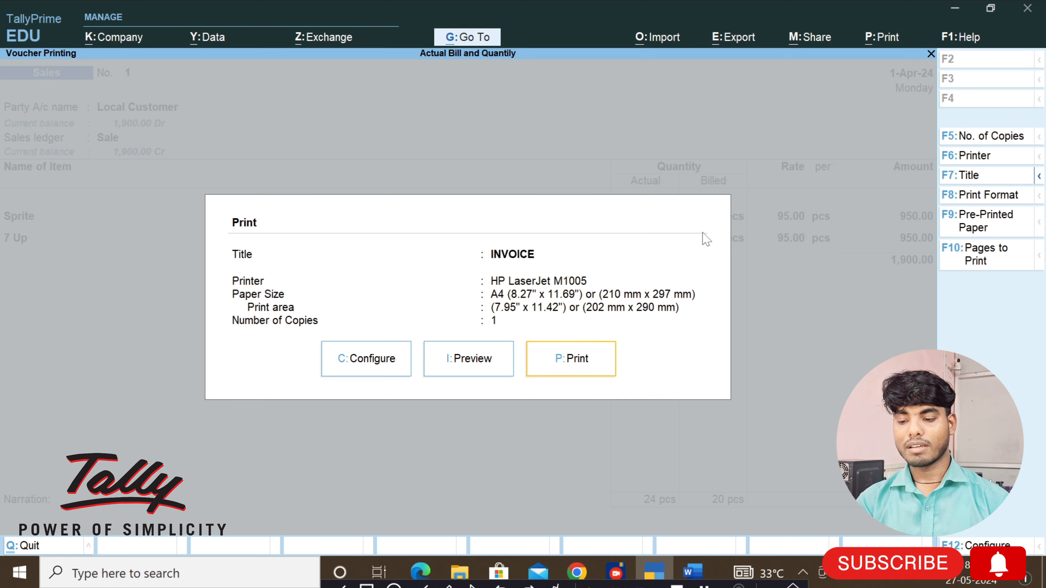
pyautogui.press('i')
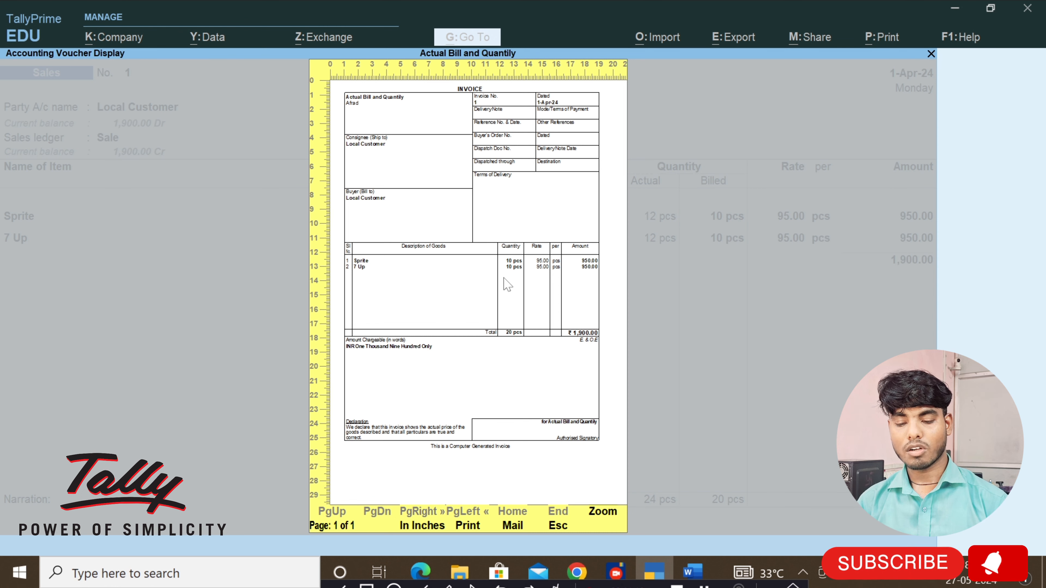
pyautogui.hotkey('alt', 'z')
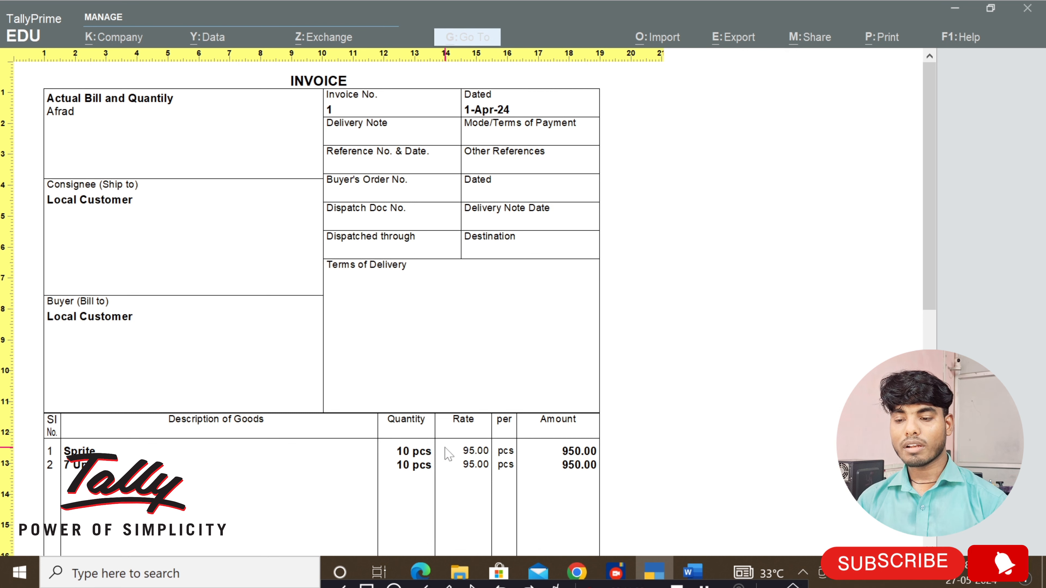
pyautogui.press('Escape')
pyautogui.press('Escape')
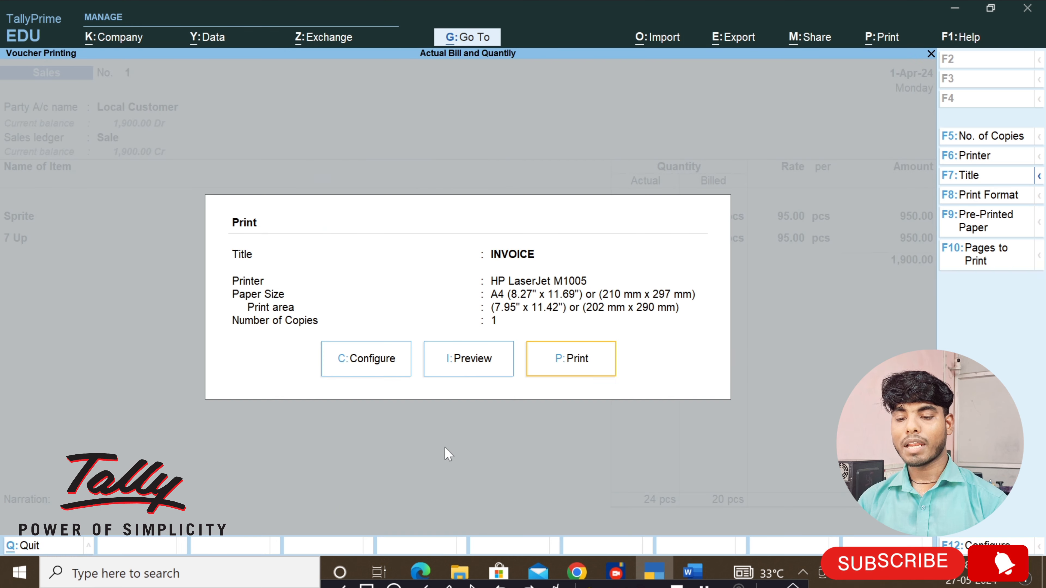
# - Set Show Actual Quantity to Yes in the sales invoice's print configuration and accept it
pyautogui.click(372, 371)
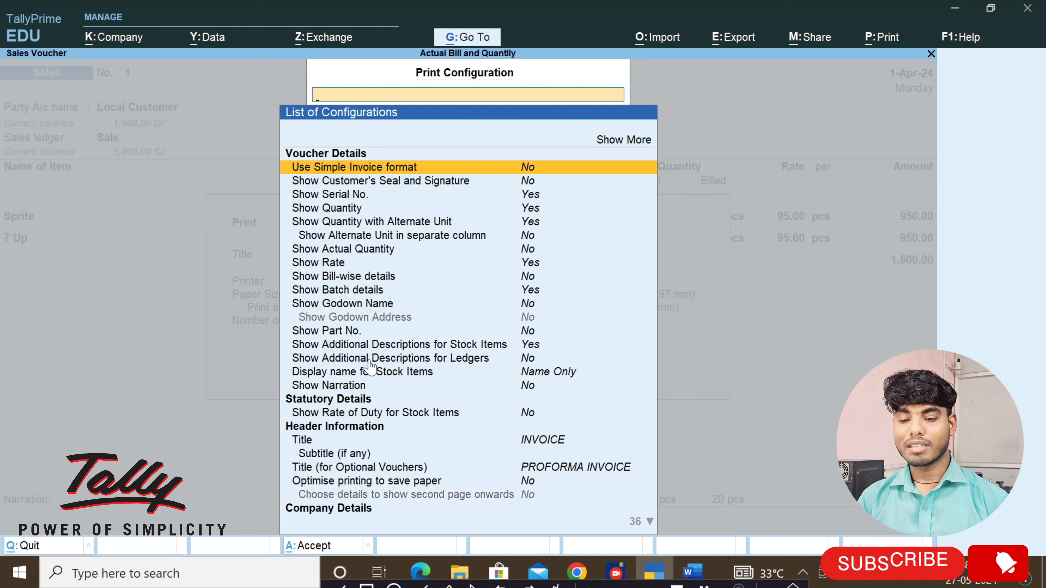
pyautogui.press('Down')
pyautogui.press('Down')
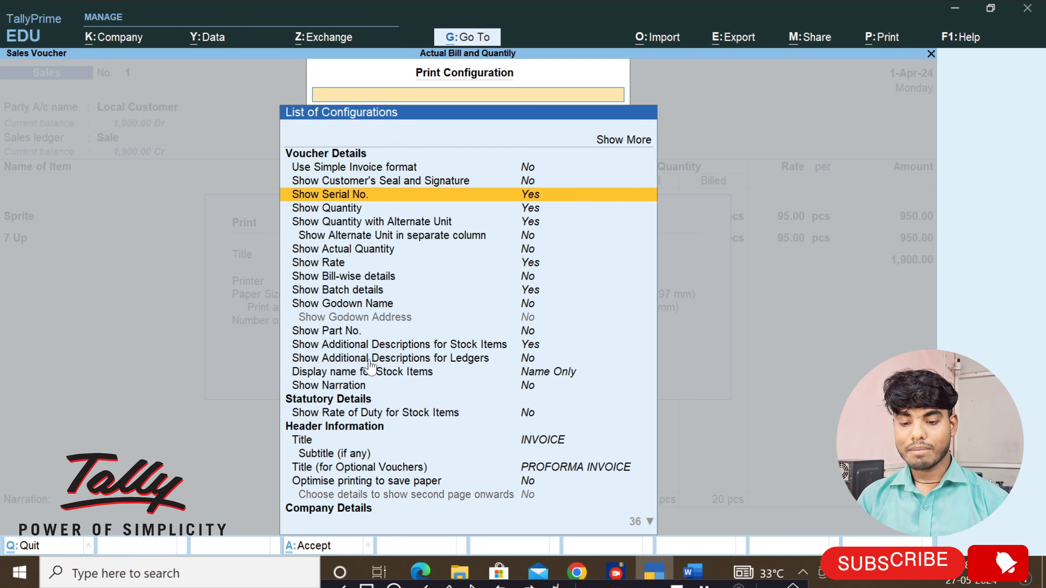
pyautogui.press('Down')
pyautogui.press('Down')
pyautogui.press('Down')
pyautogui.press('Down')
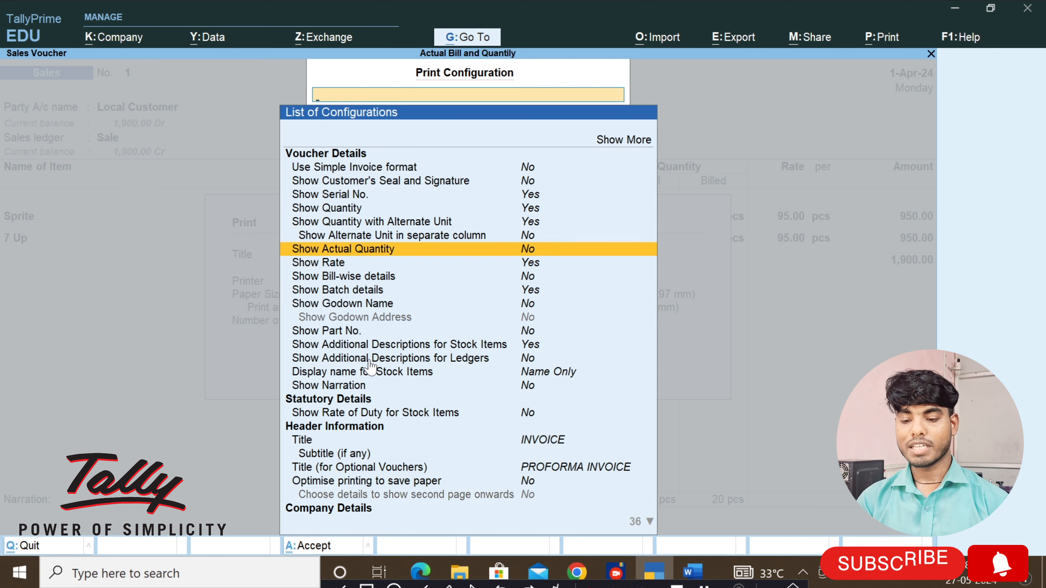
pyautogui.press('Return')
pyautogui.hotkey('ctrl', 'a')
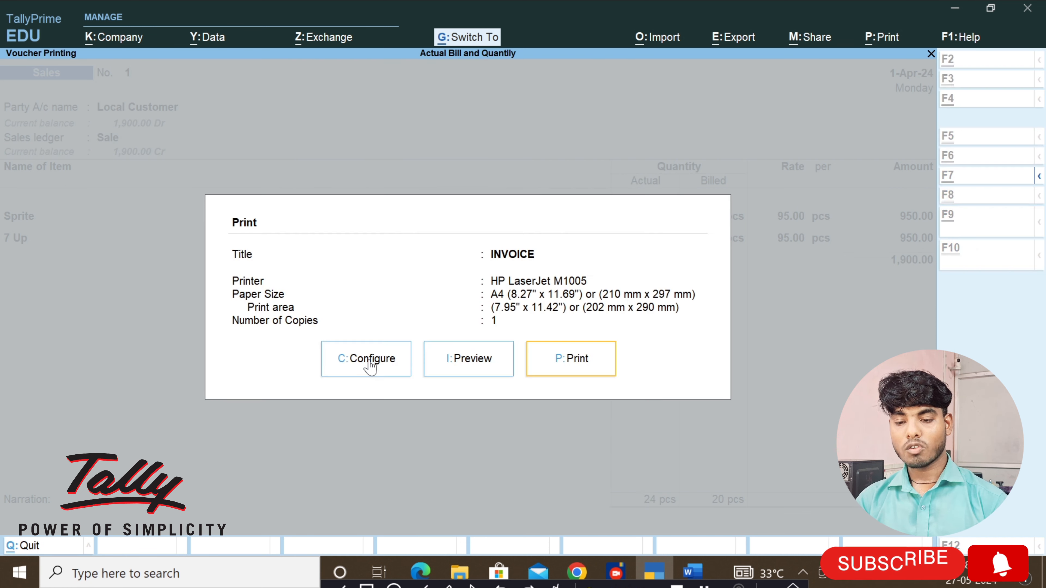
# - Preview the sales invoice again and examine the enlarged shipped and billed quantity columns and totals
pyautogui.press('i')
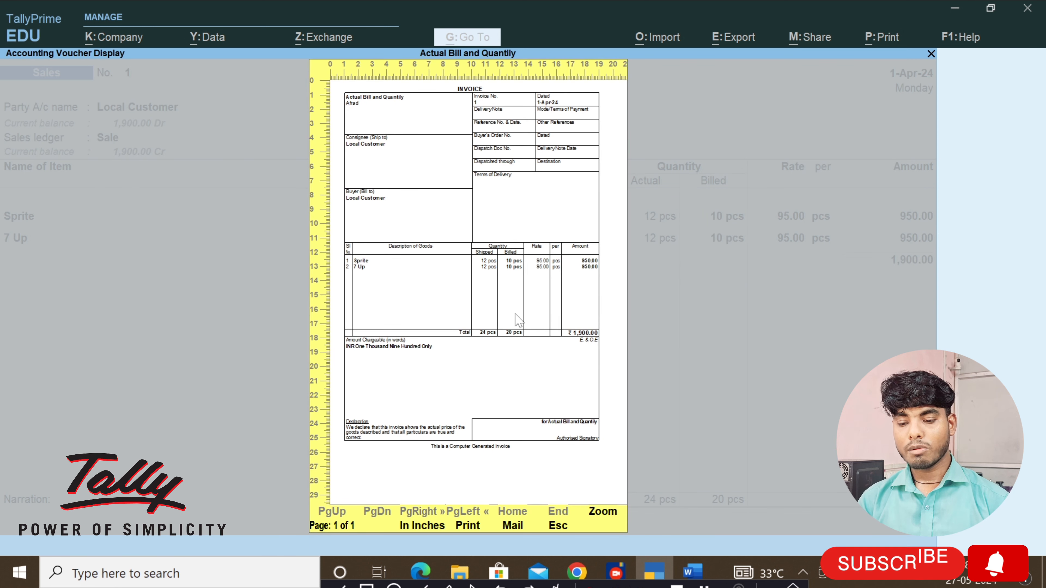
pyautogui.click(513, 248)
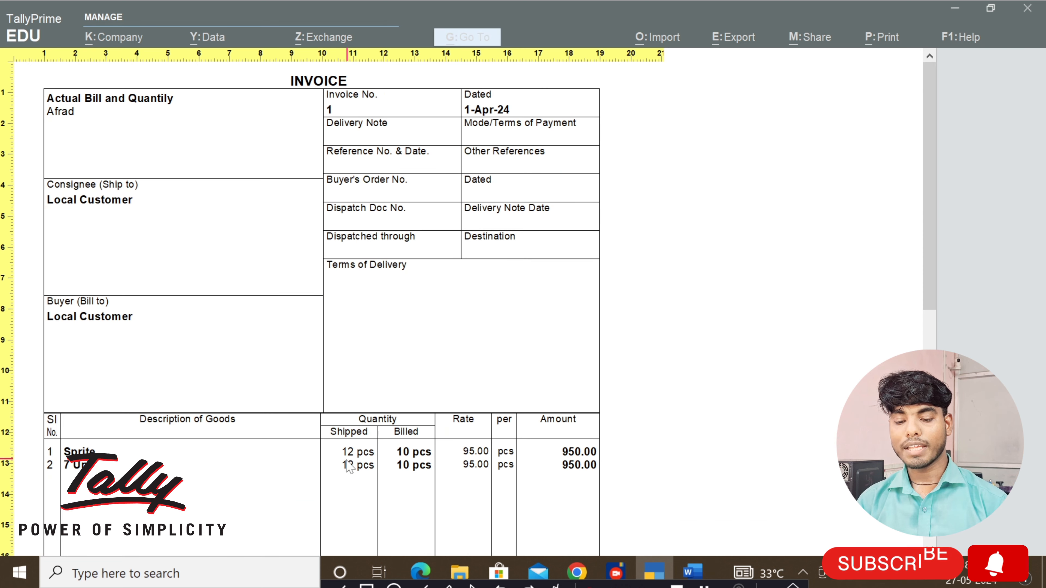
pyautogui.moveTo(923, 252); pyautogui.dragTo(926, 327)
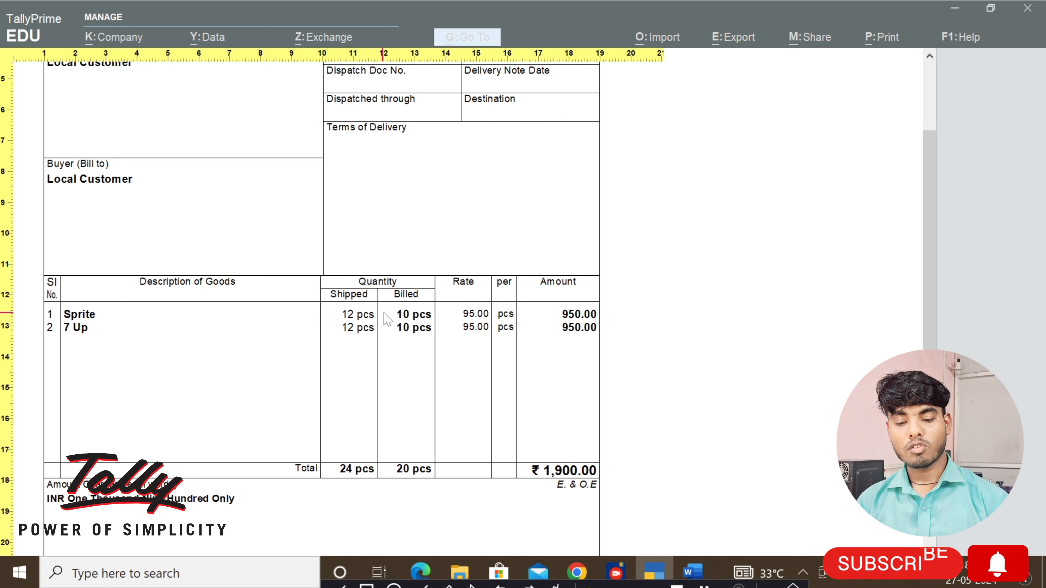